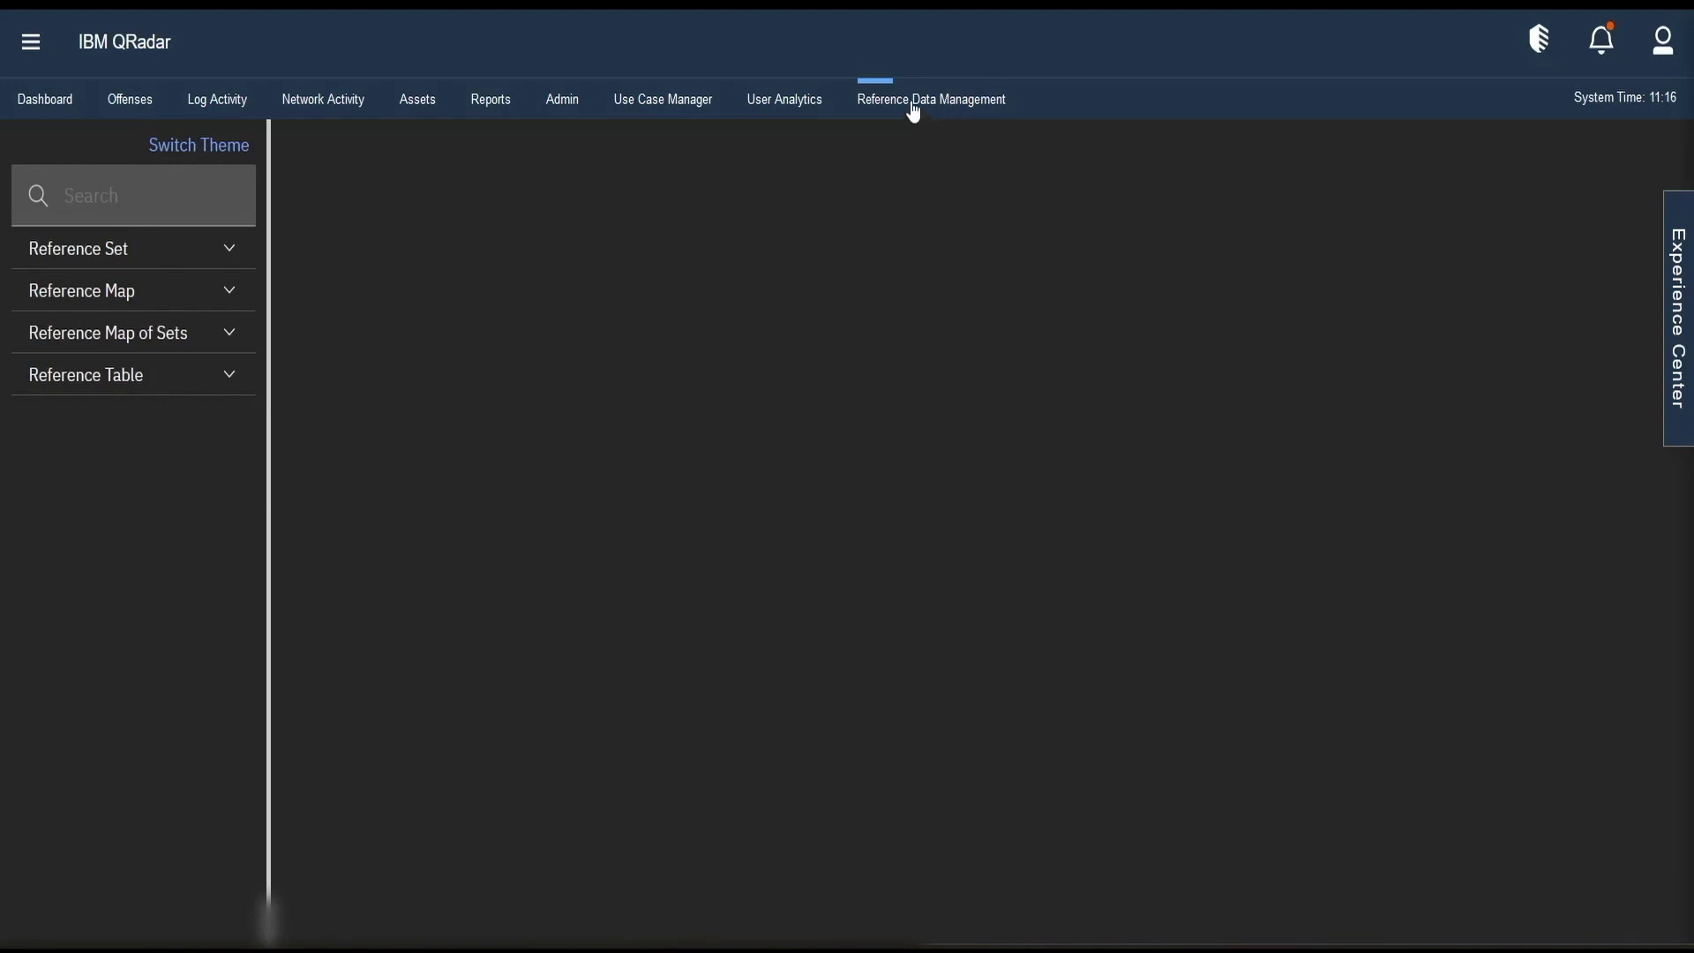
Open Reference Data Management and look through the Reference Set and Reference Map categories.
left_click(911, 106)
left_click(160, 264)
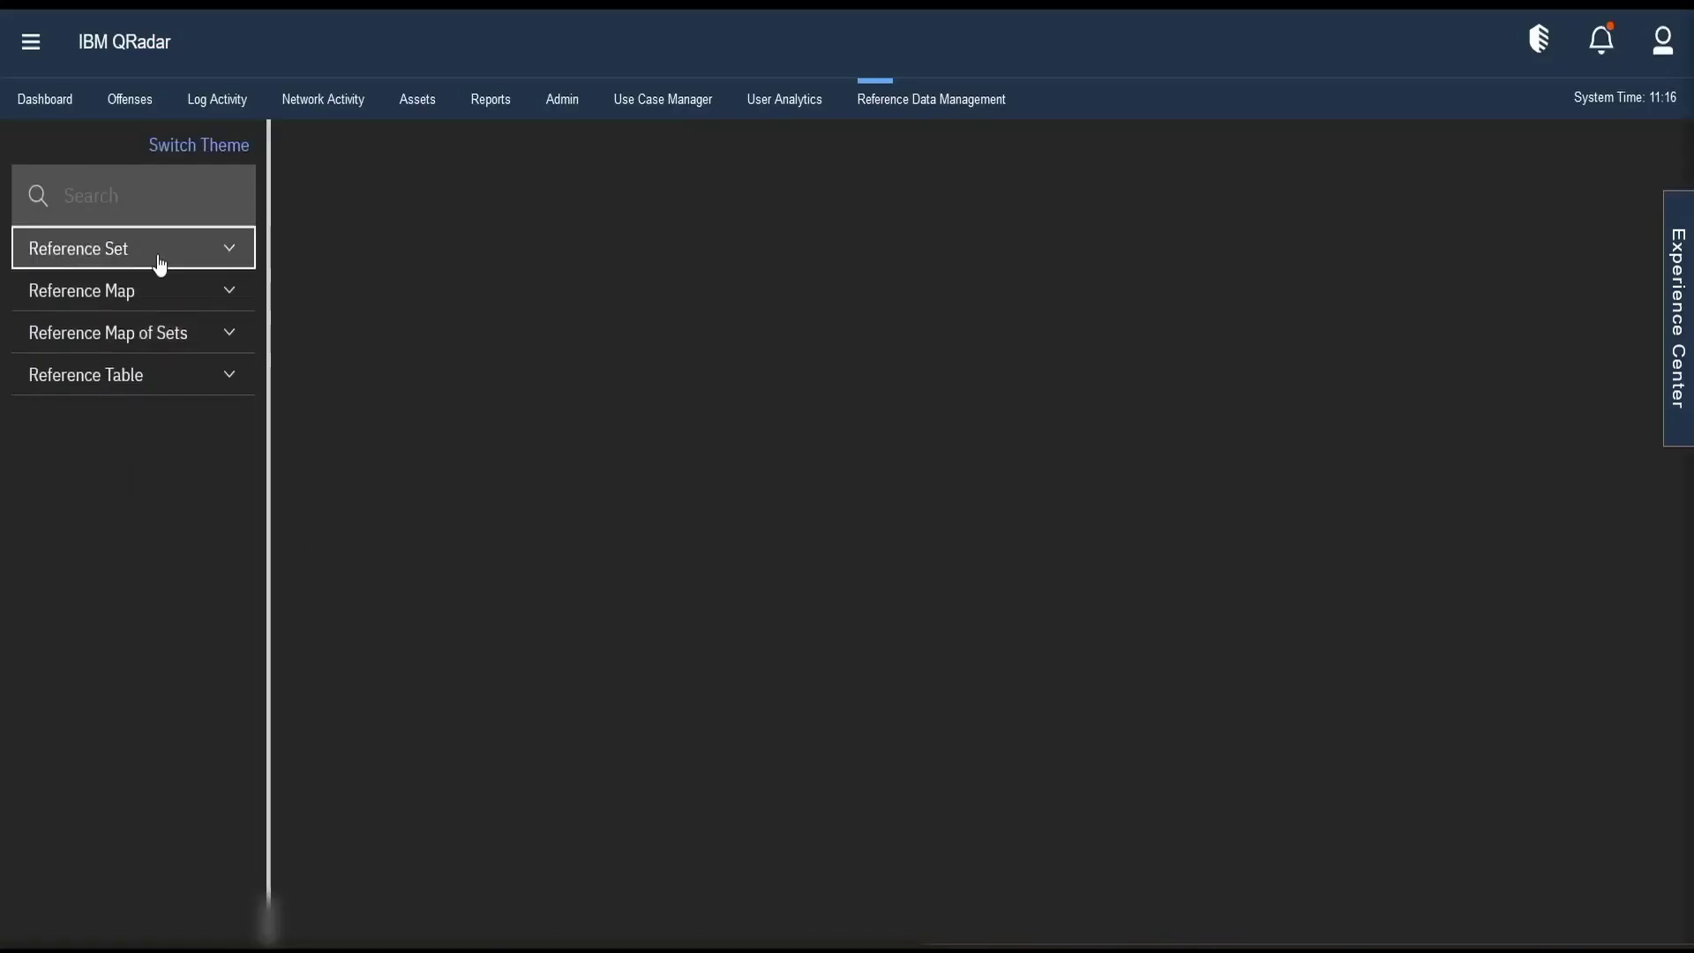
left_click(219, 245)
left_click(203, 292)
left_click(207, 291)
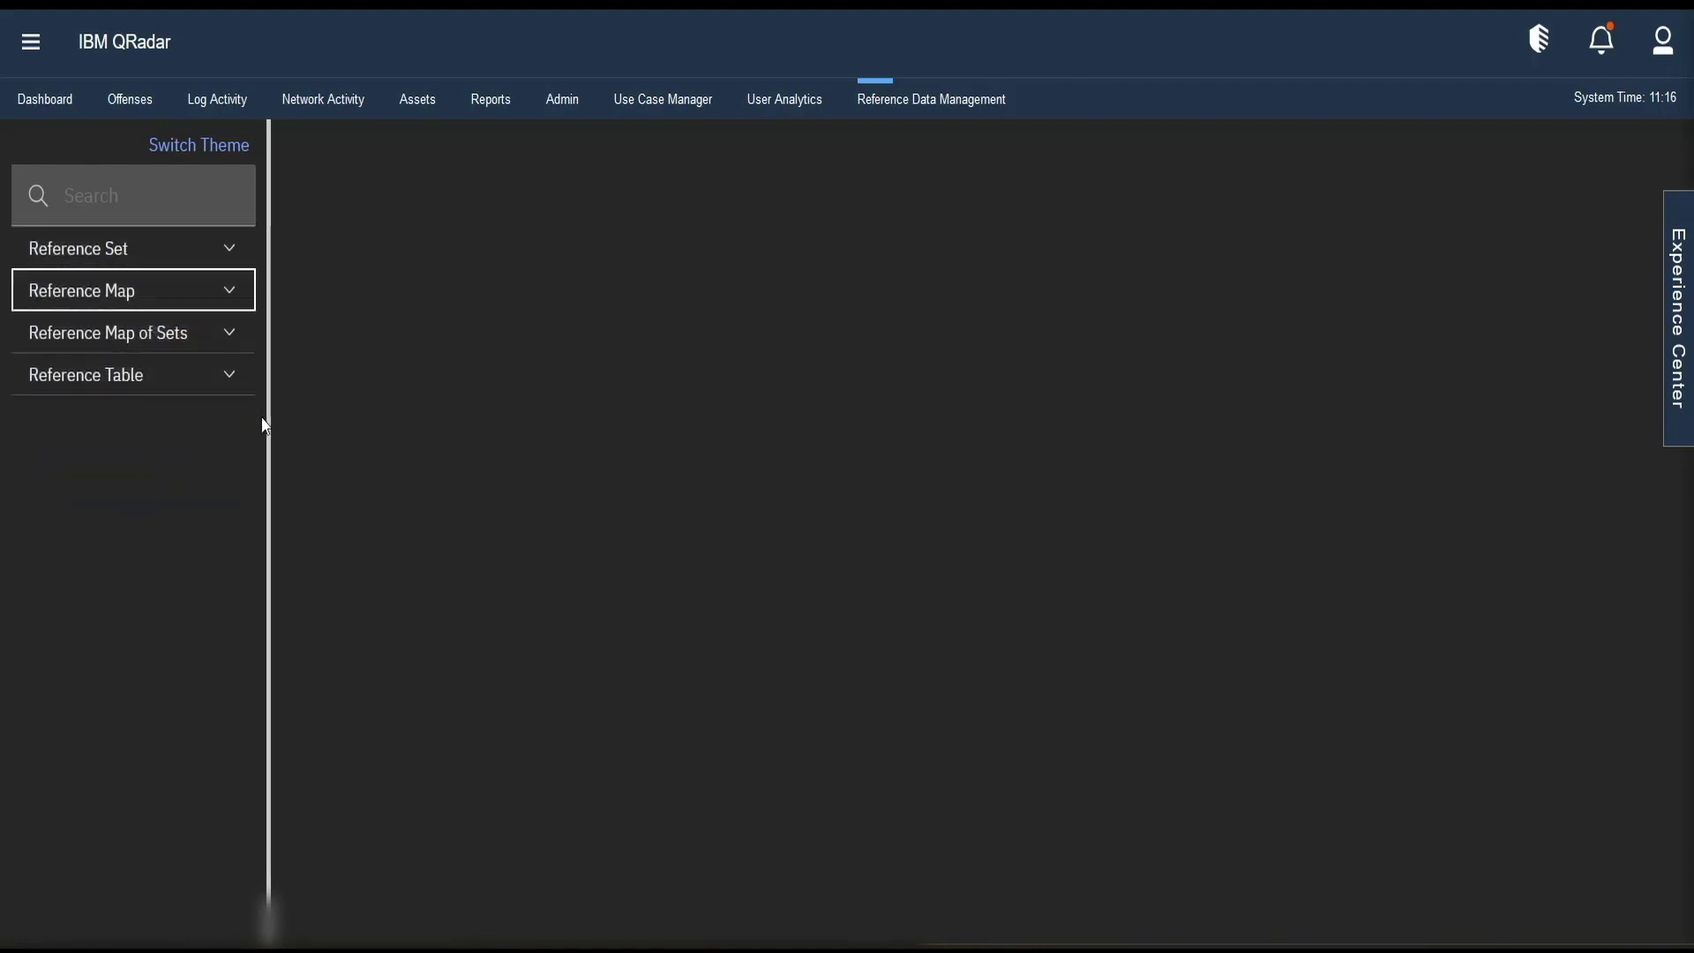
Start a new reference set and name it Test_test.
left_click(142, 258)
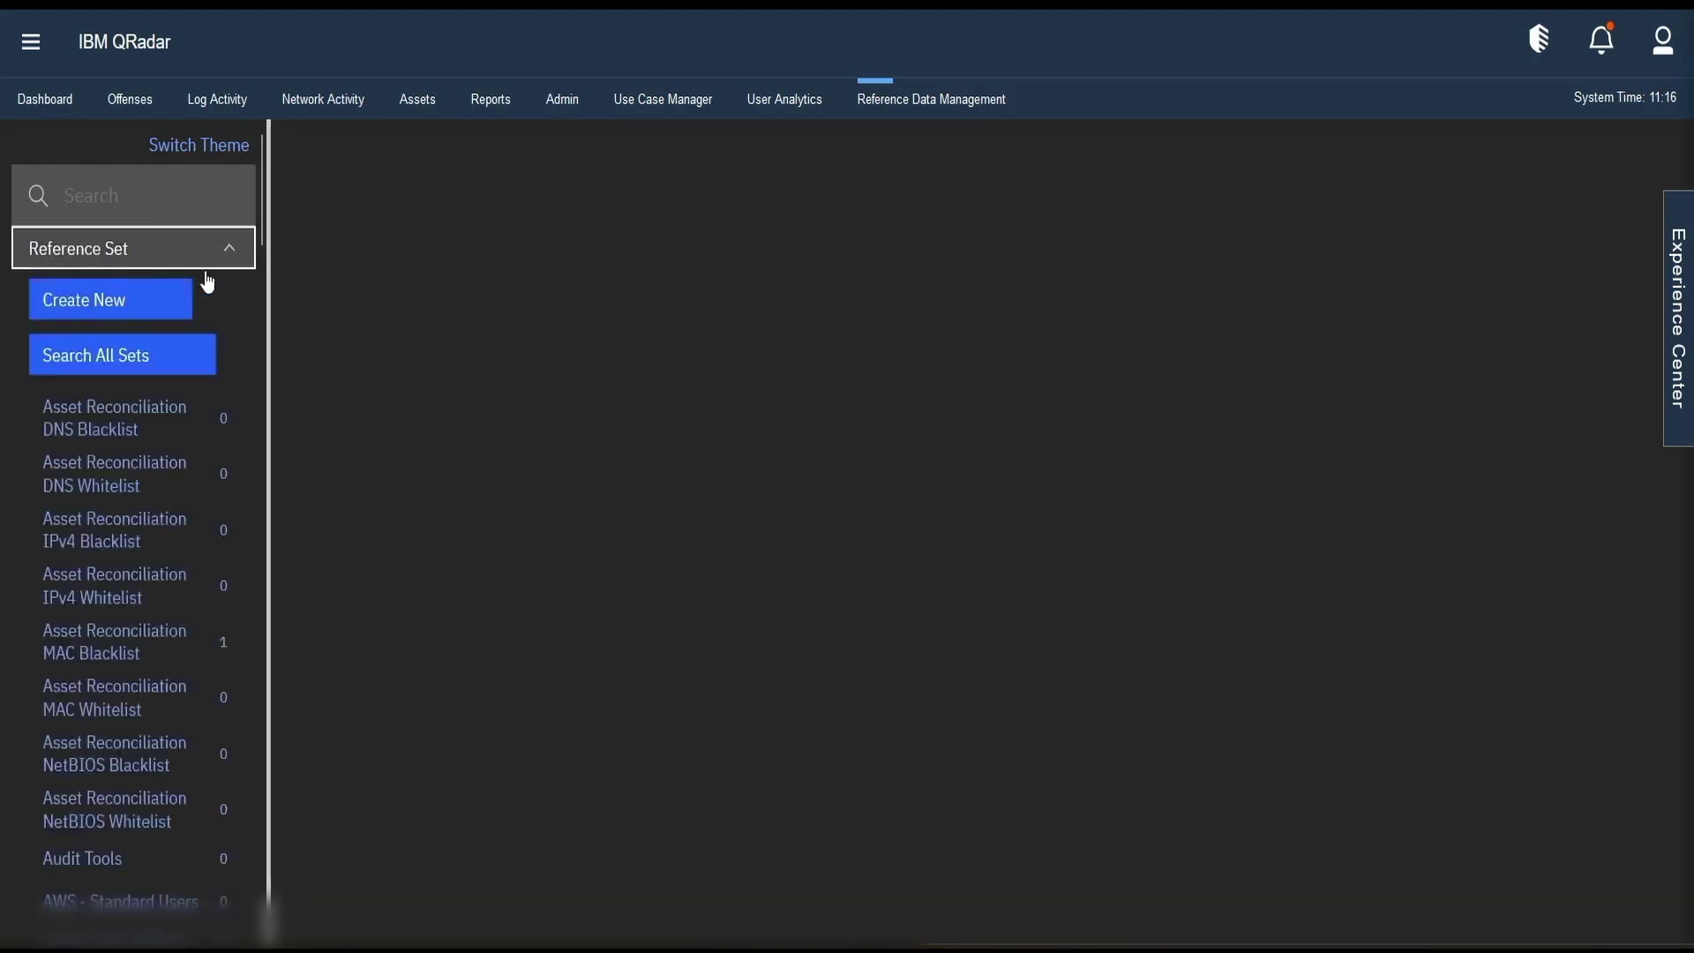
left_click(128, 298)
left_click(393, 267)
type("Test_test")
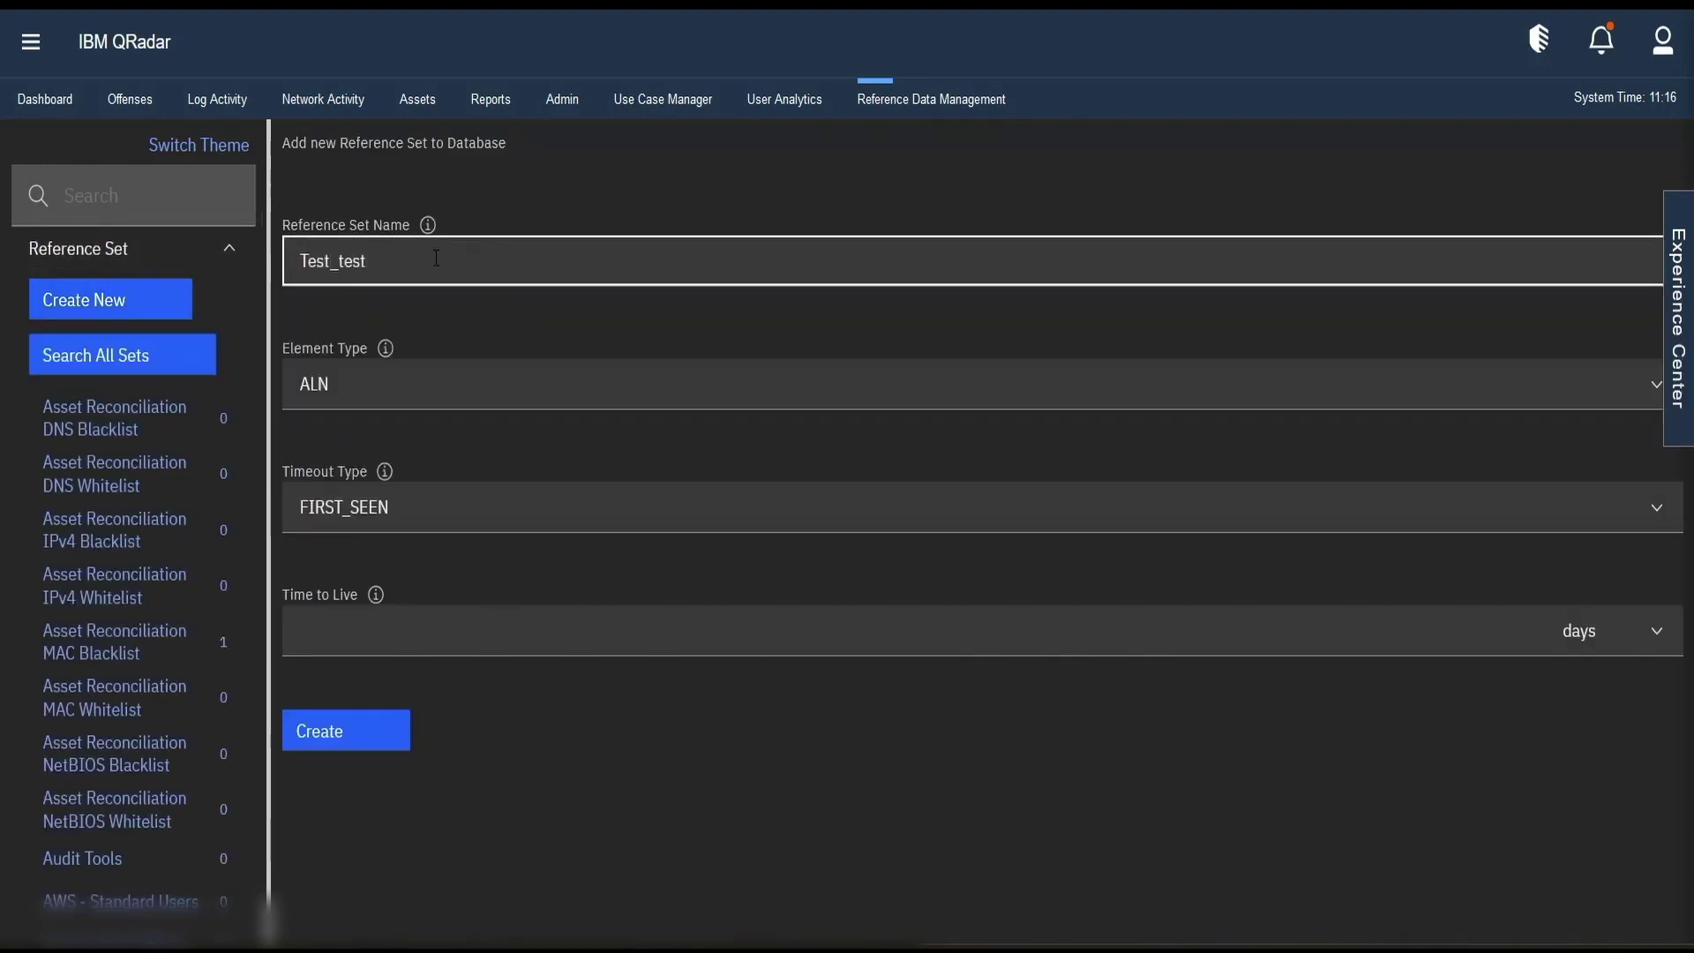
Review the available element types and choose ALN for the new reference set.
left_click(399, 388)
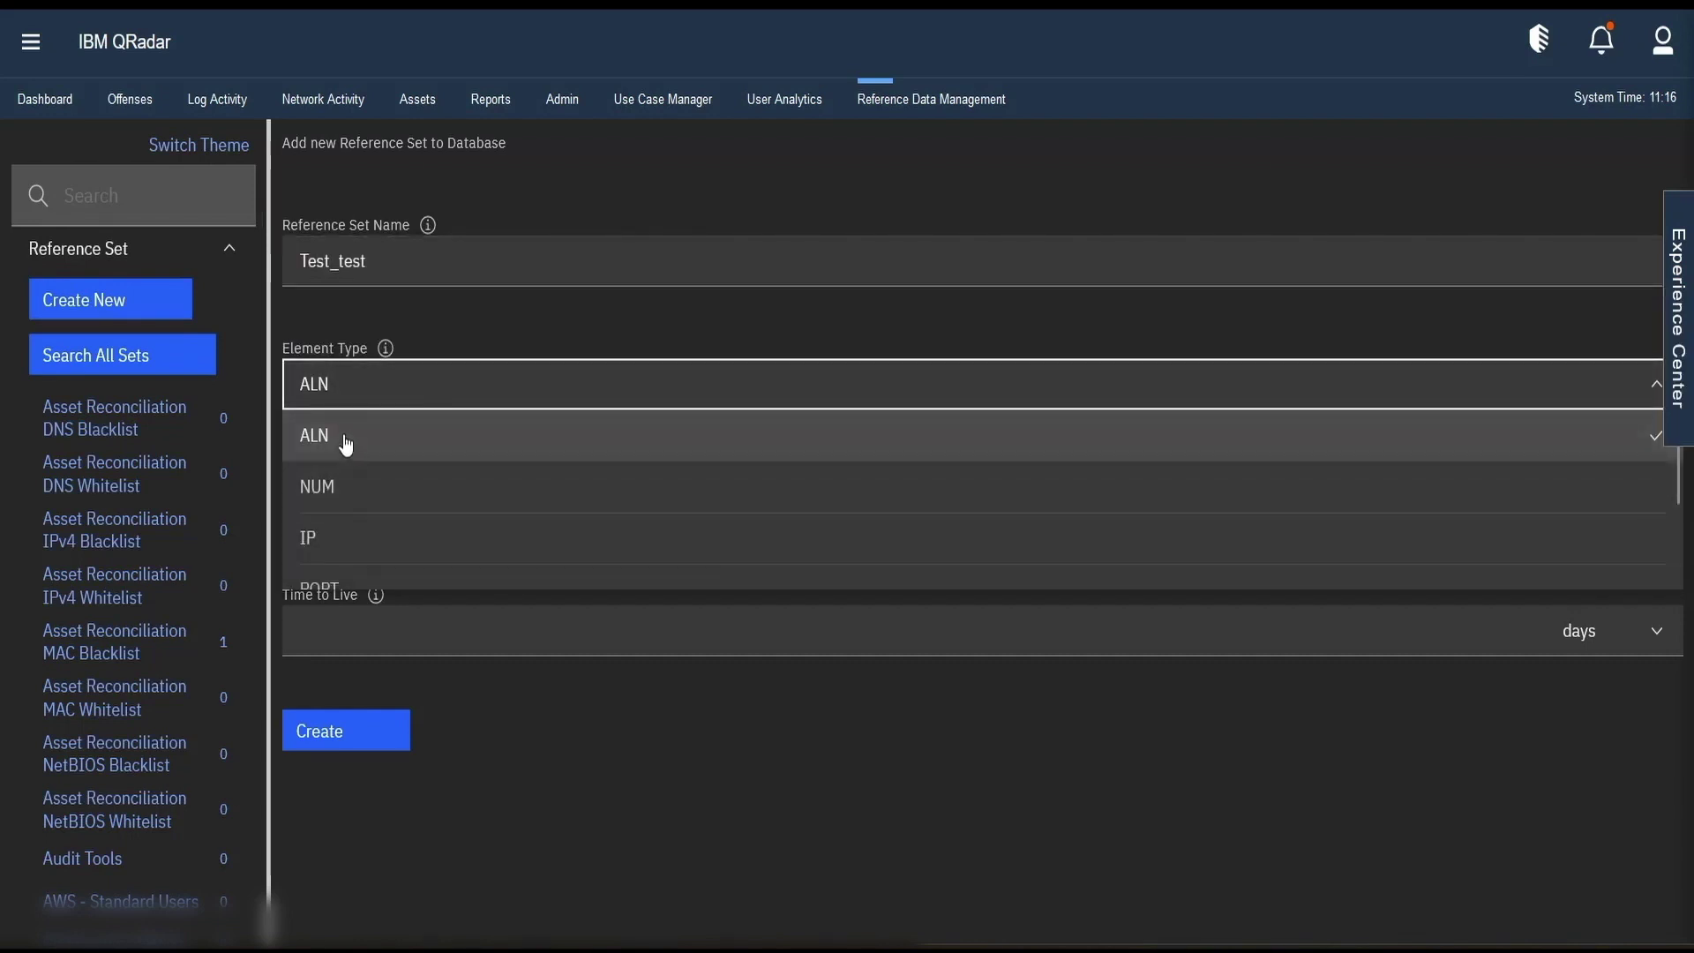
scroll(357, 507, "down", 3)
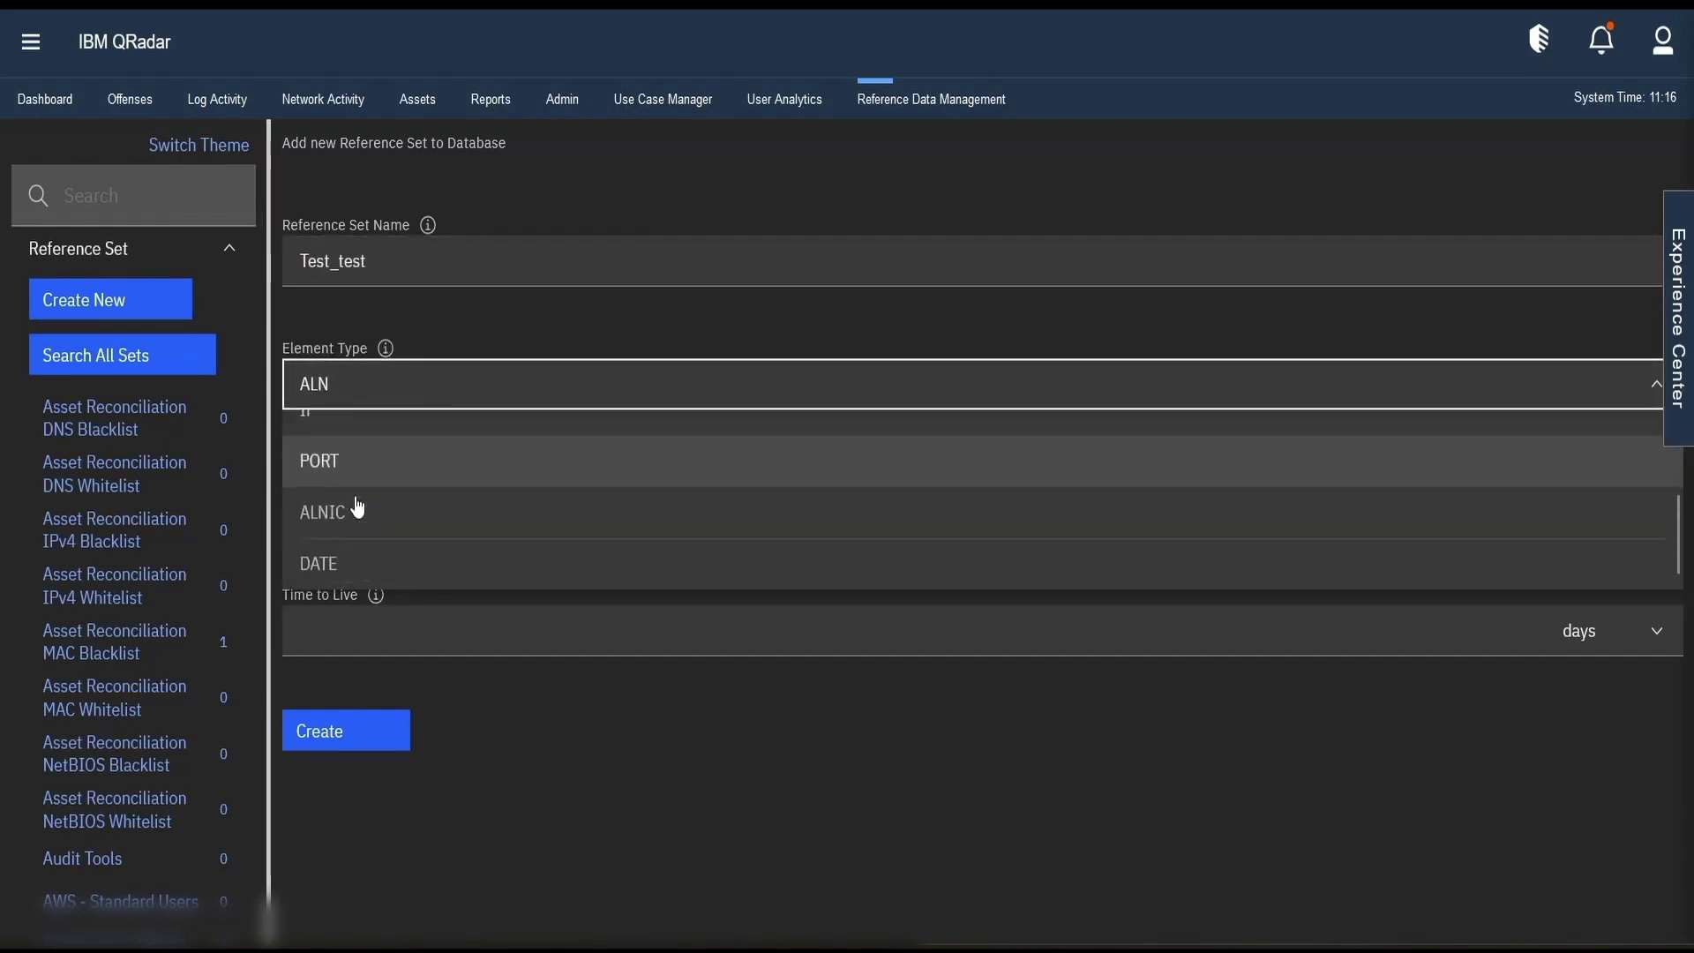
scroll(357, 507, "up", 3)
left_click(319, 445)
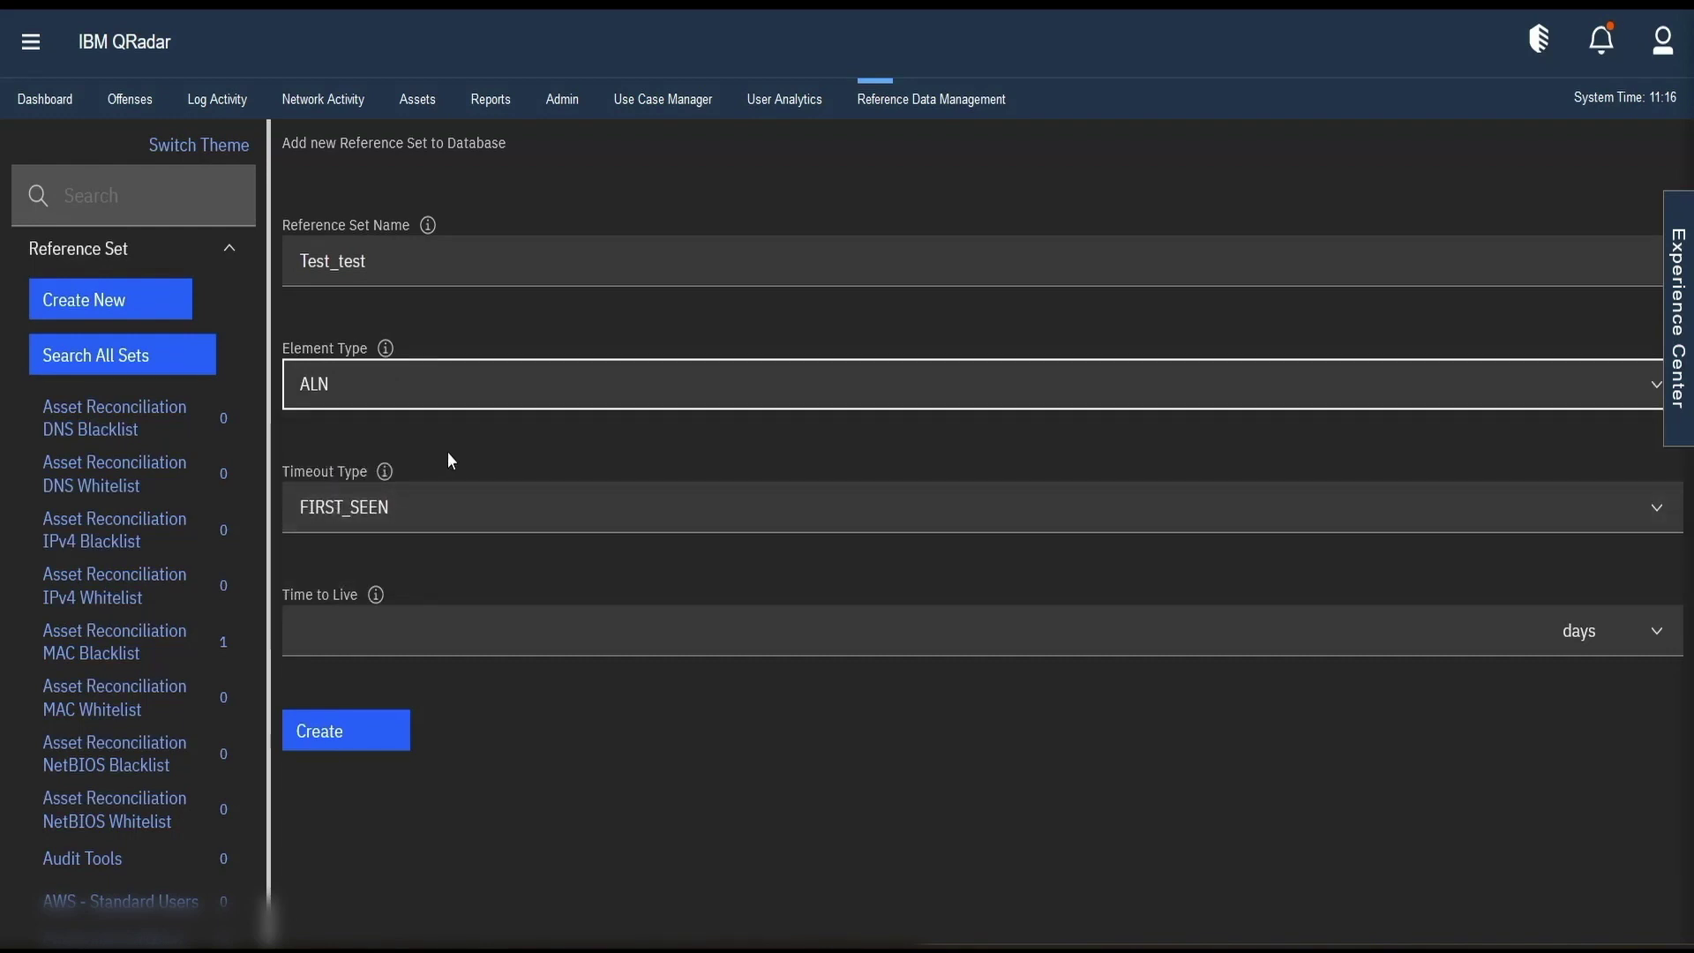
Set the reference set's timeout type to LAST_SEEN.
left_click(427, 532)
left_click(425, 536)
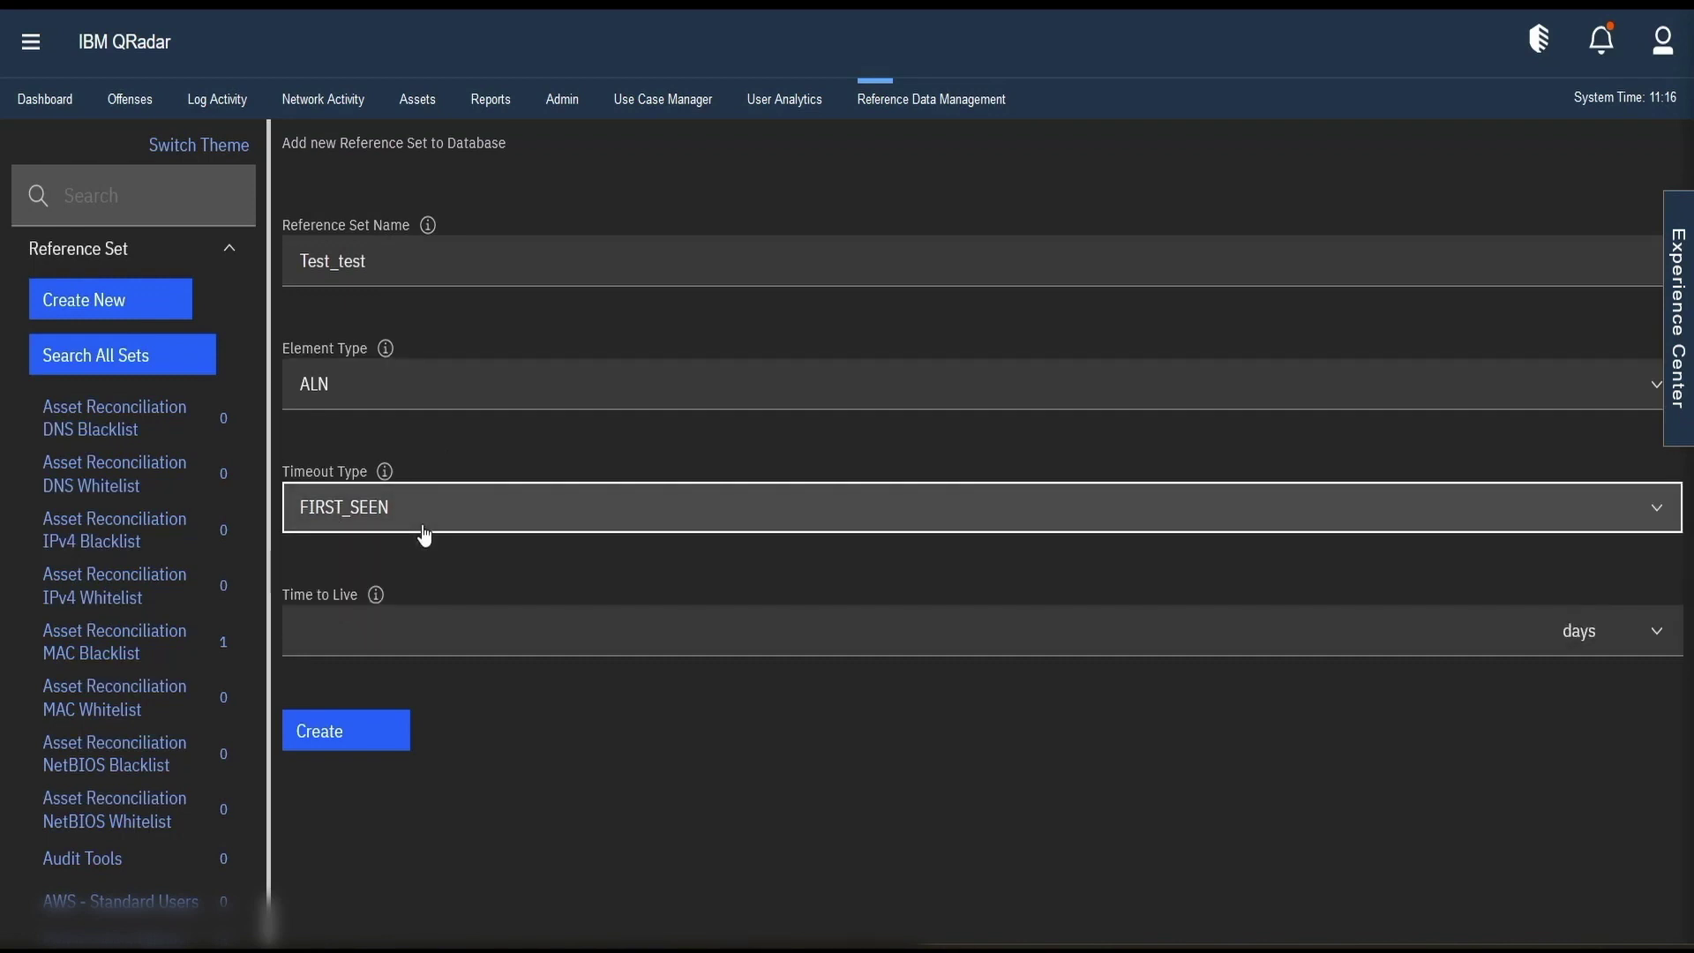
left_click(424, 536)
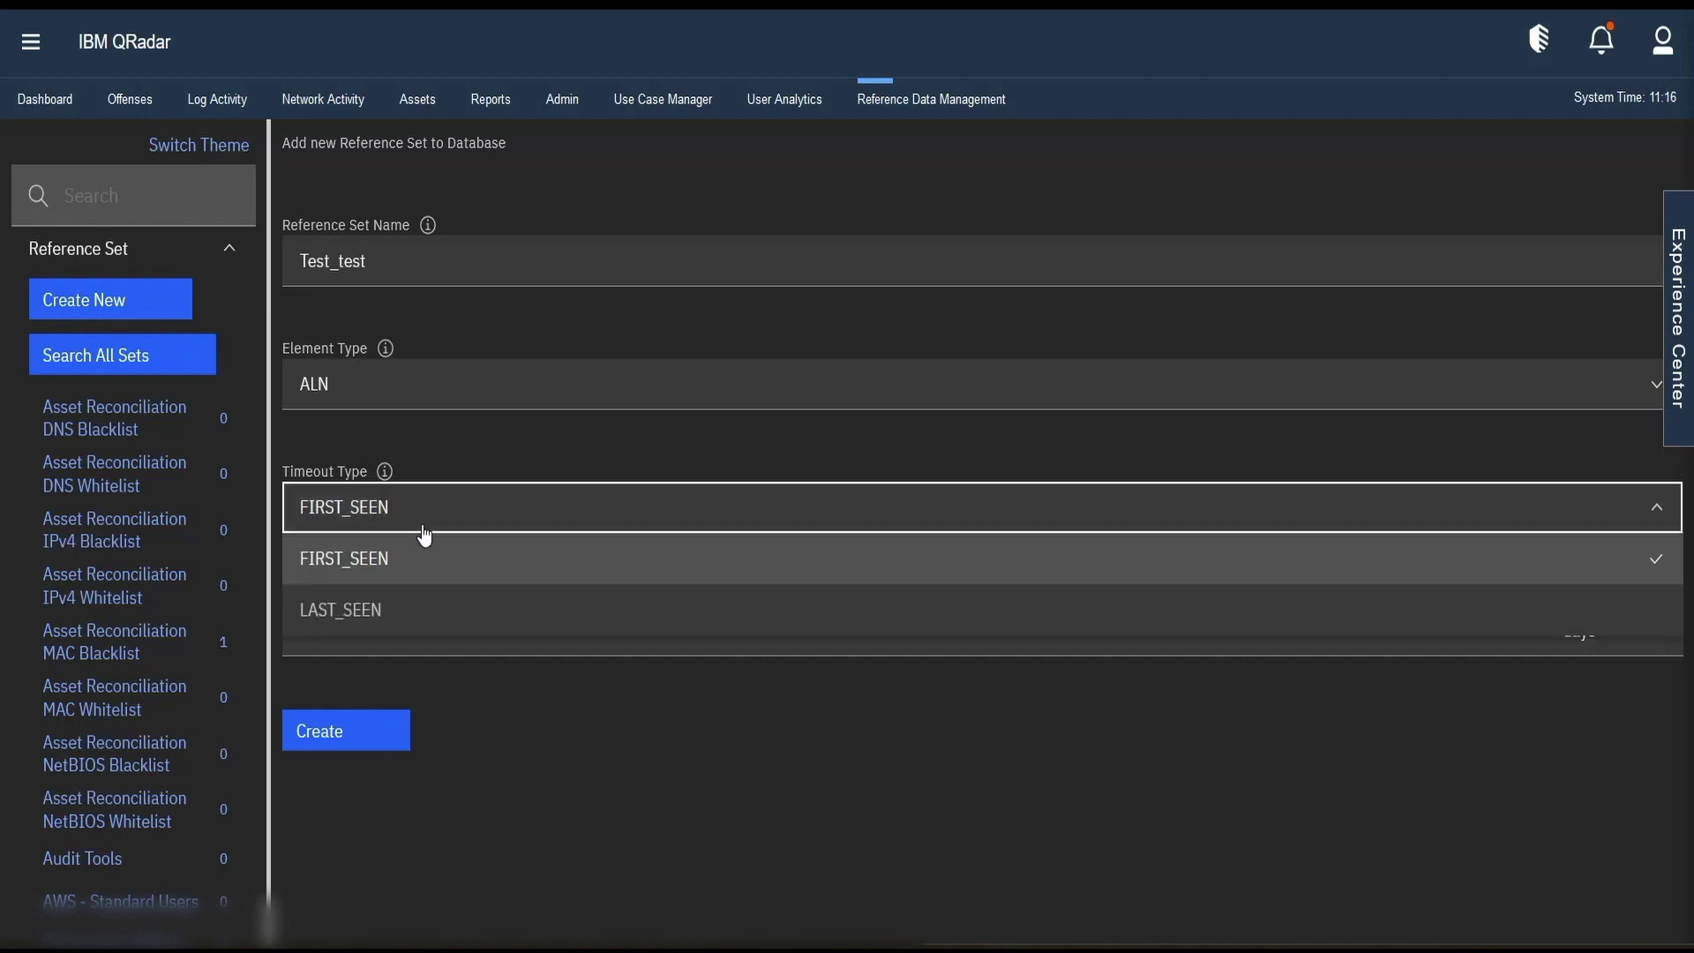
left_click(404, 598)
left_click(412, 526)
left_click(402, 600)
Review the time units and set the reference set's time to live to 5 days.
left_click(385, 635)
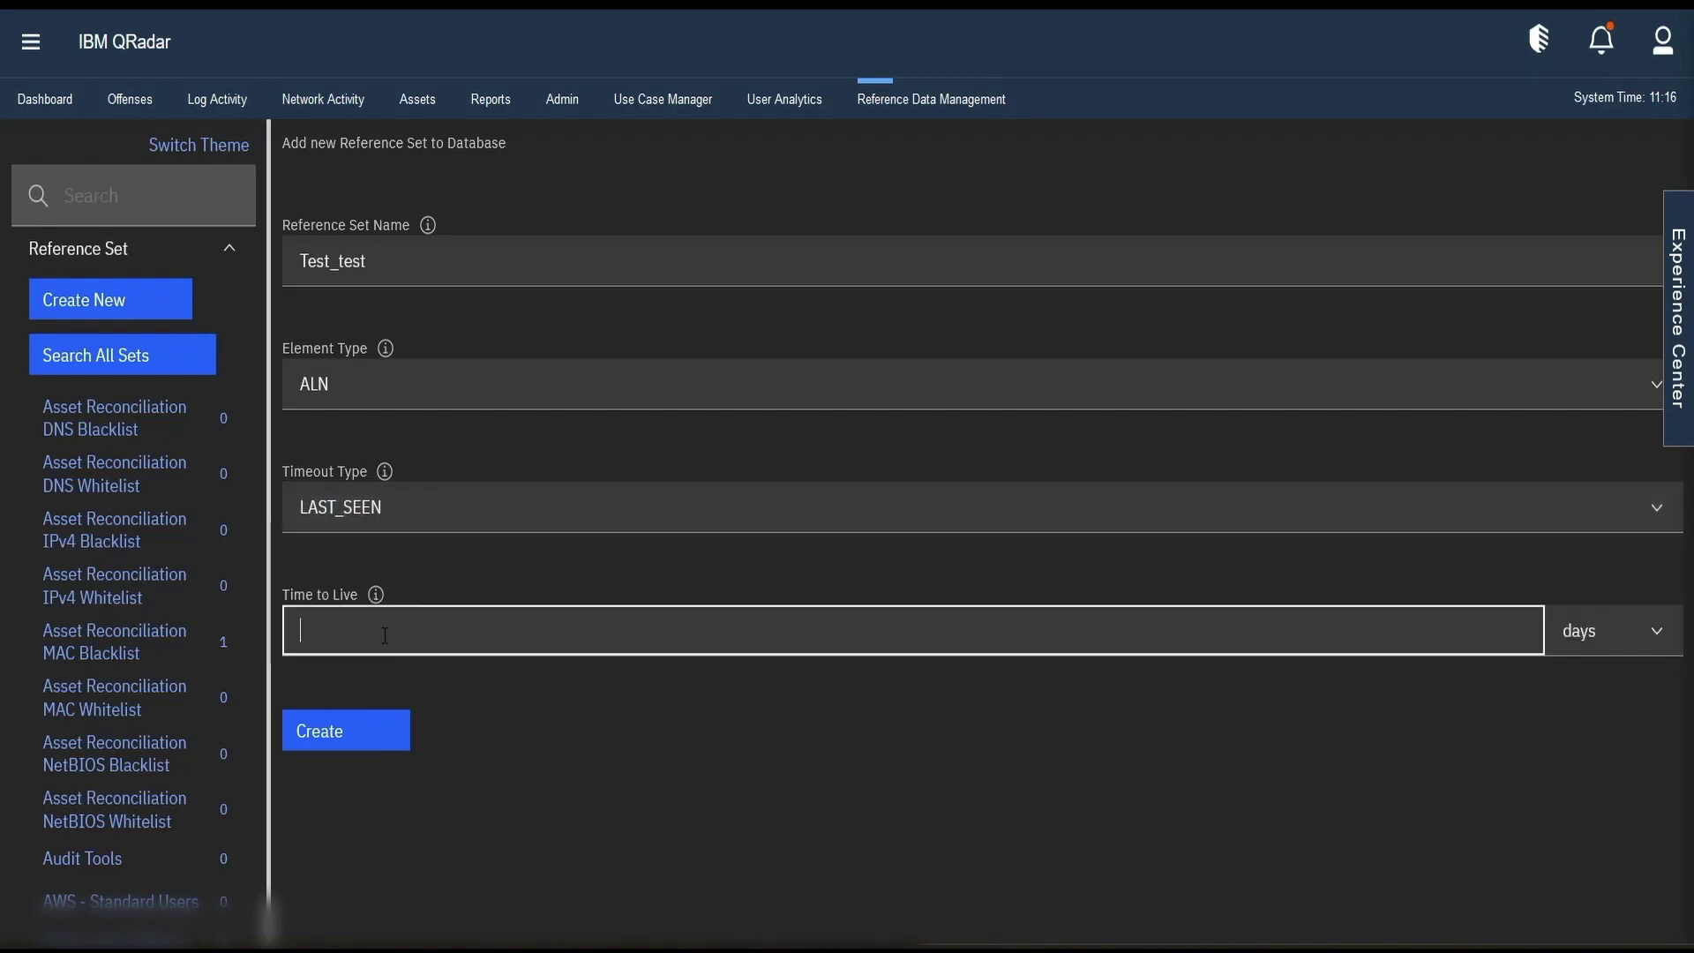
left_click(1648, 632)
scroll(1641, 808, "down", 1)
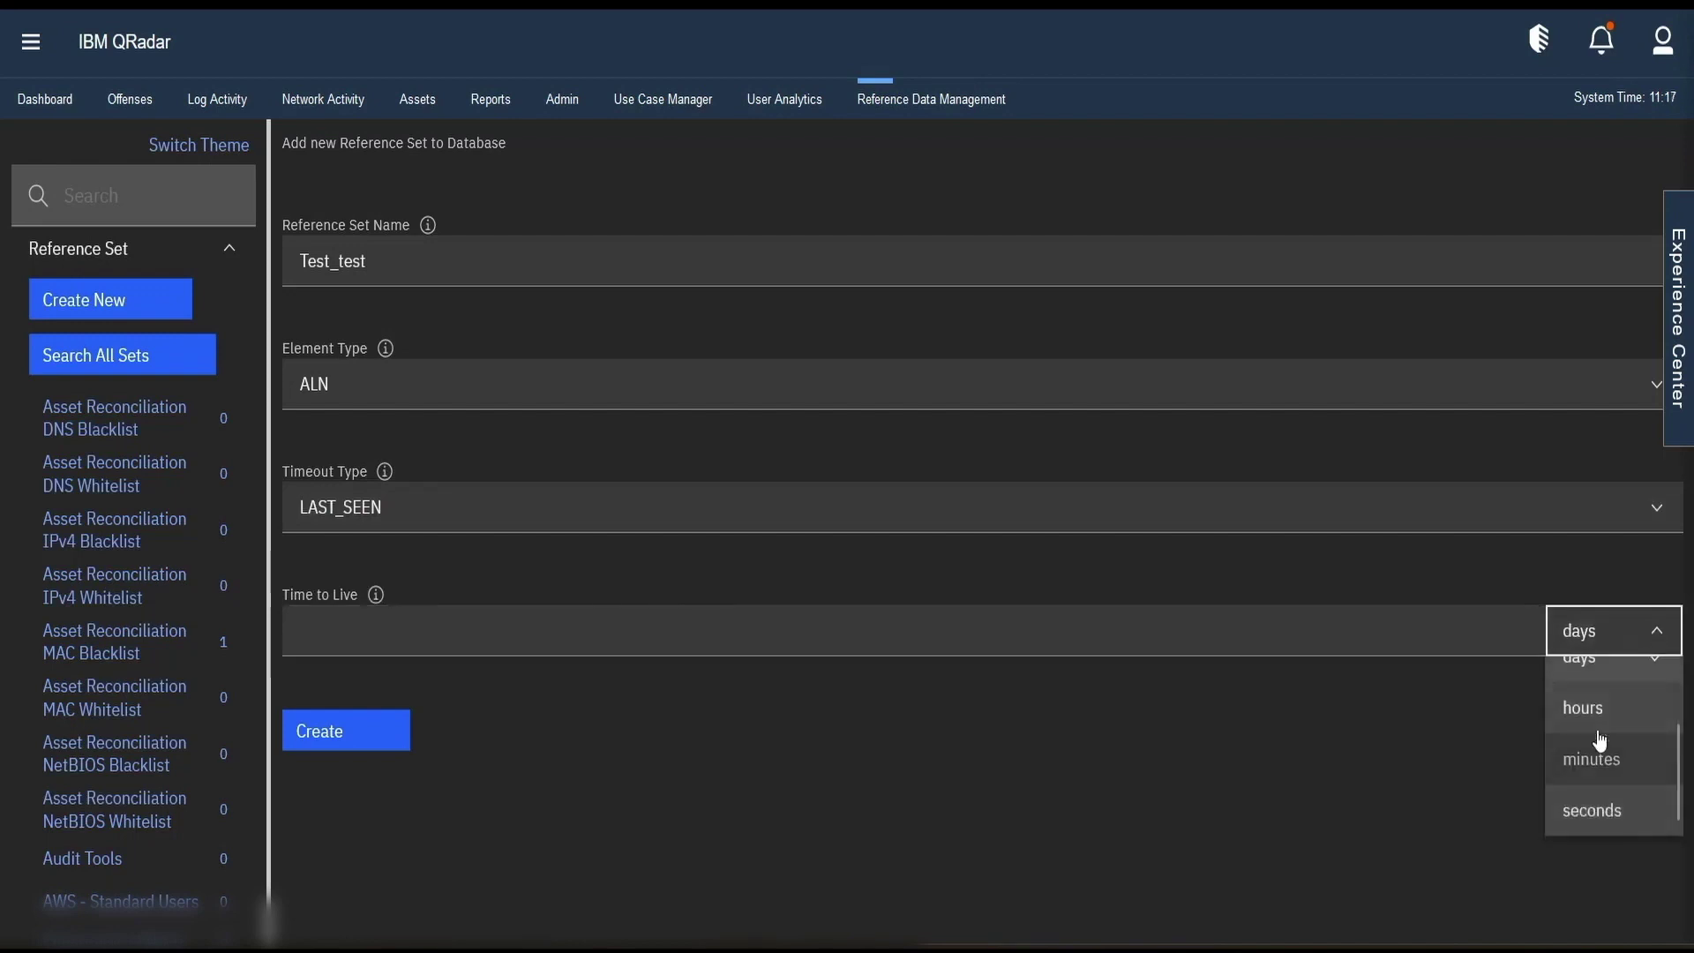
scroll(1607, 730, "up", 2)
left_click(1047, 641)
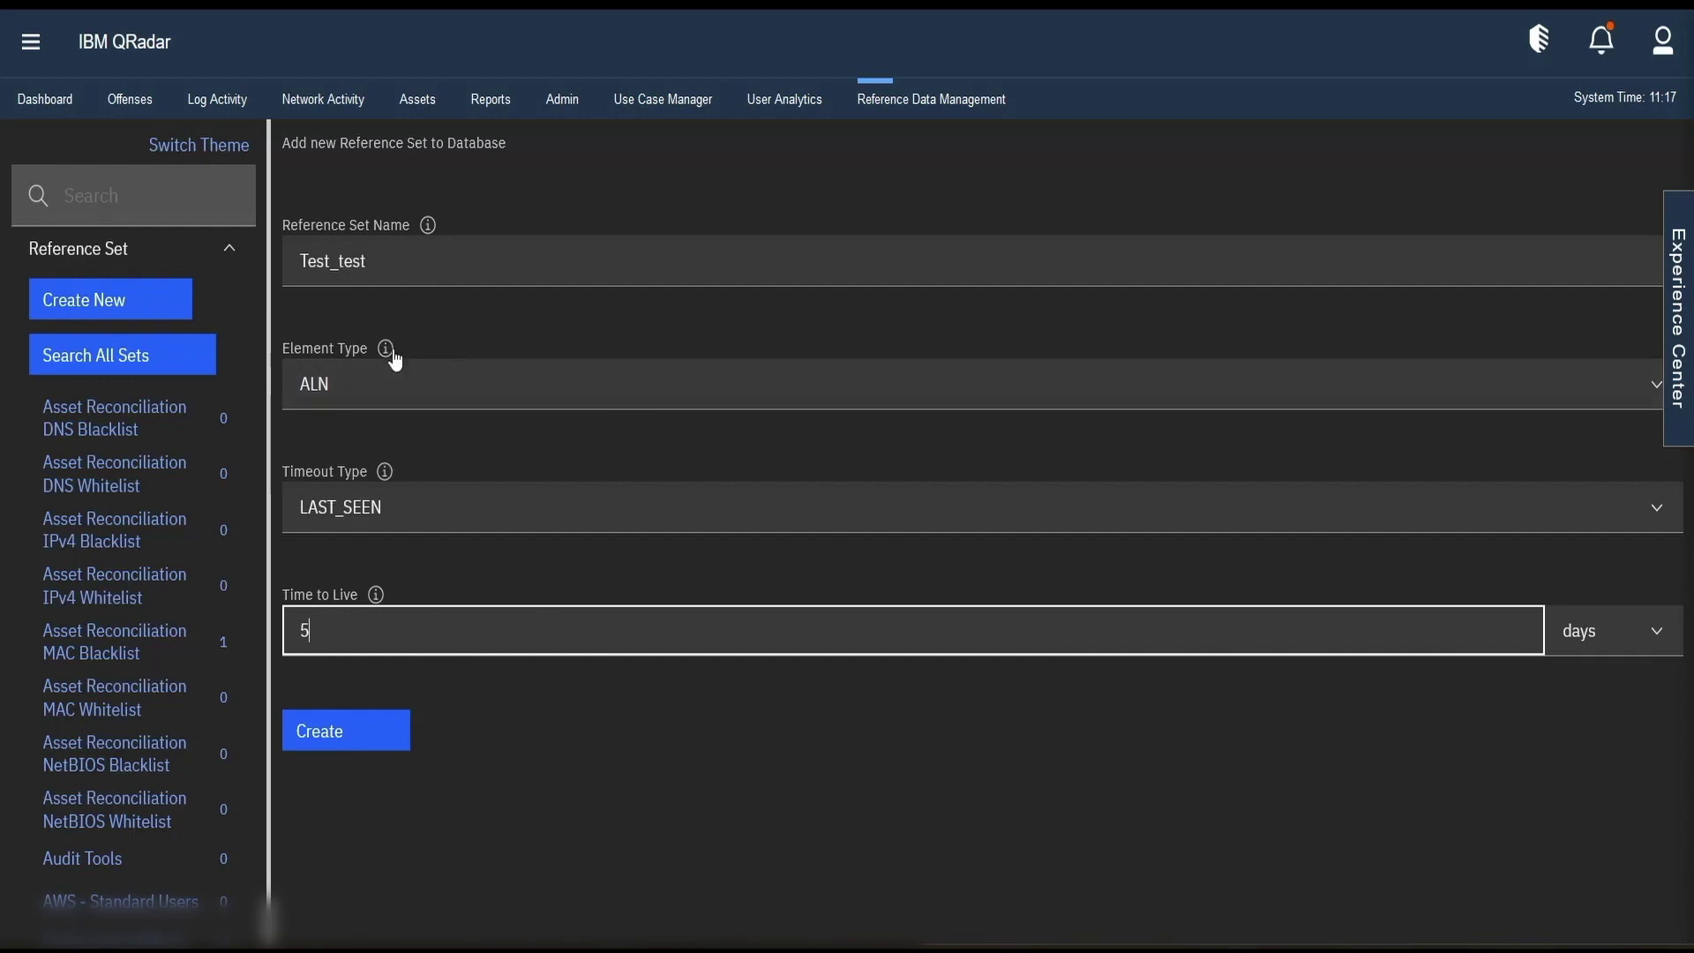
Read the help notes on Timeout Type and Time to Live, and create the Test_test reference set.
left_click(389, 476)
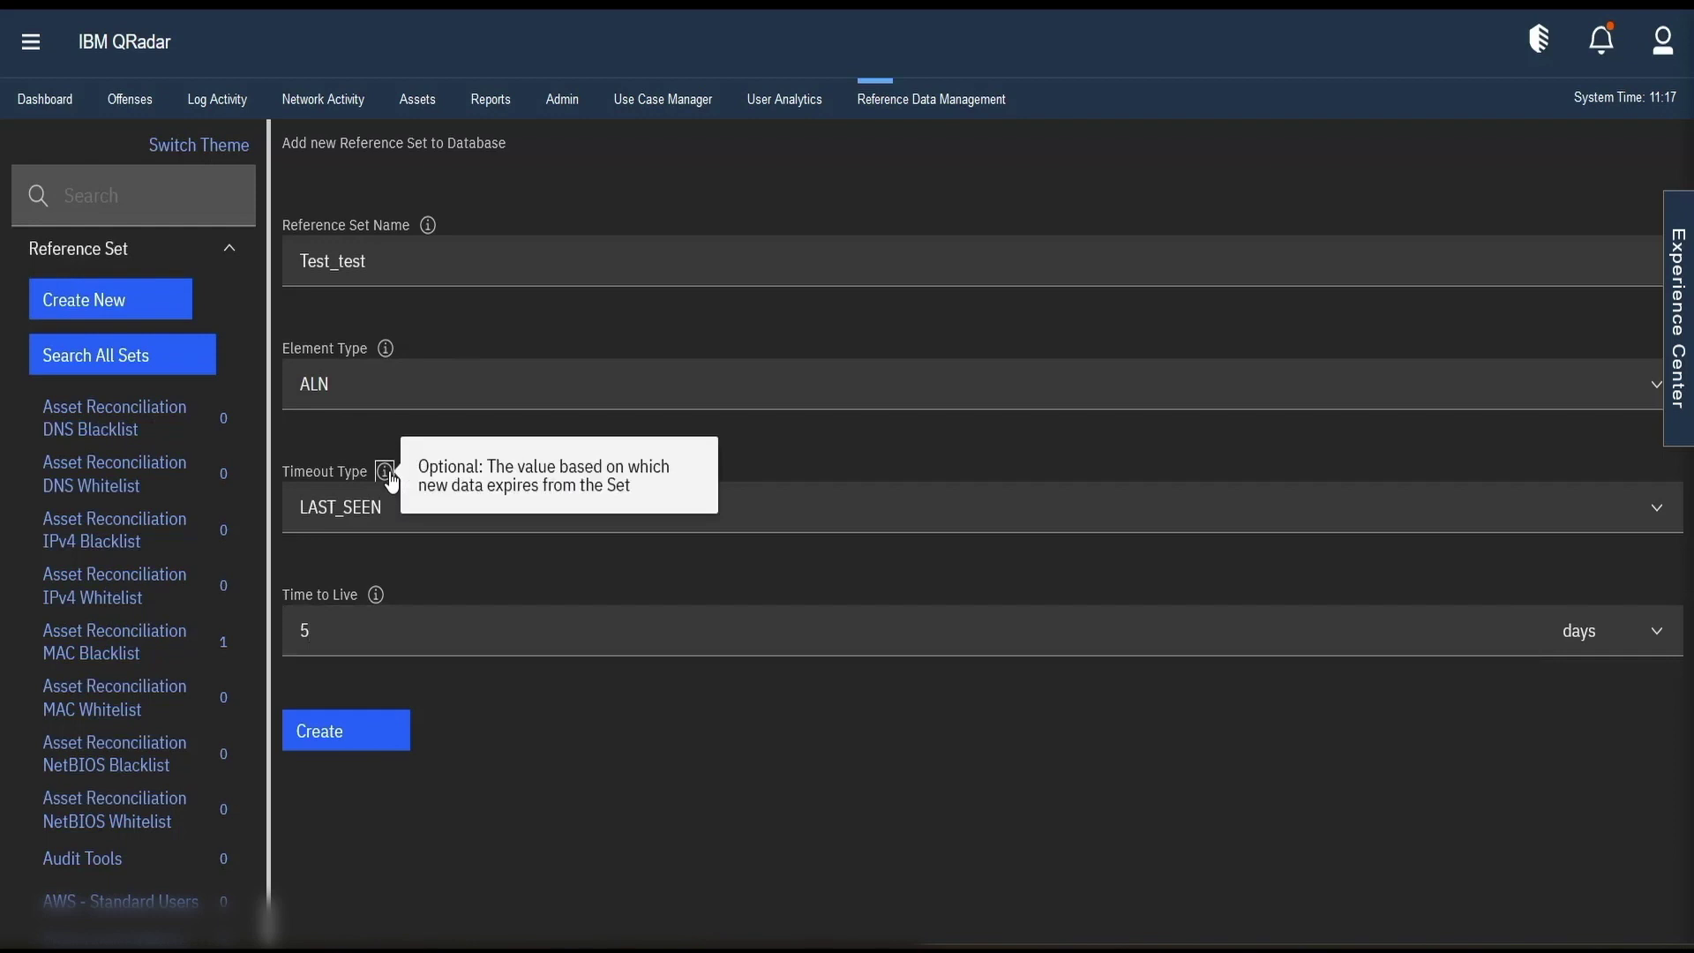
left_click(377, 598)
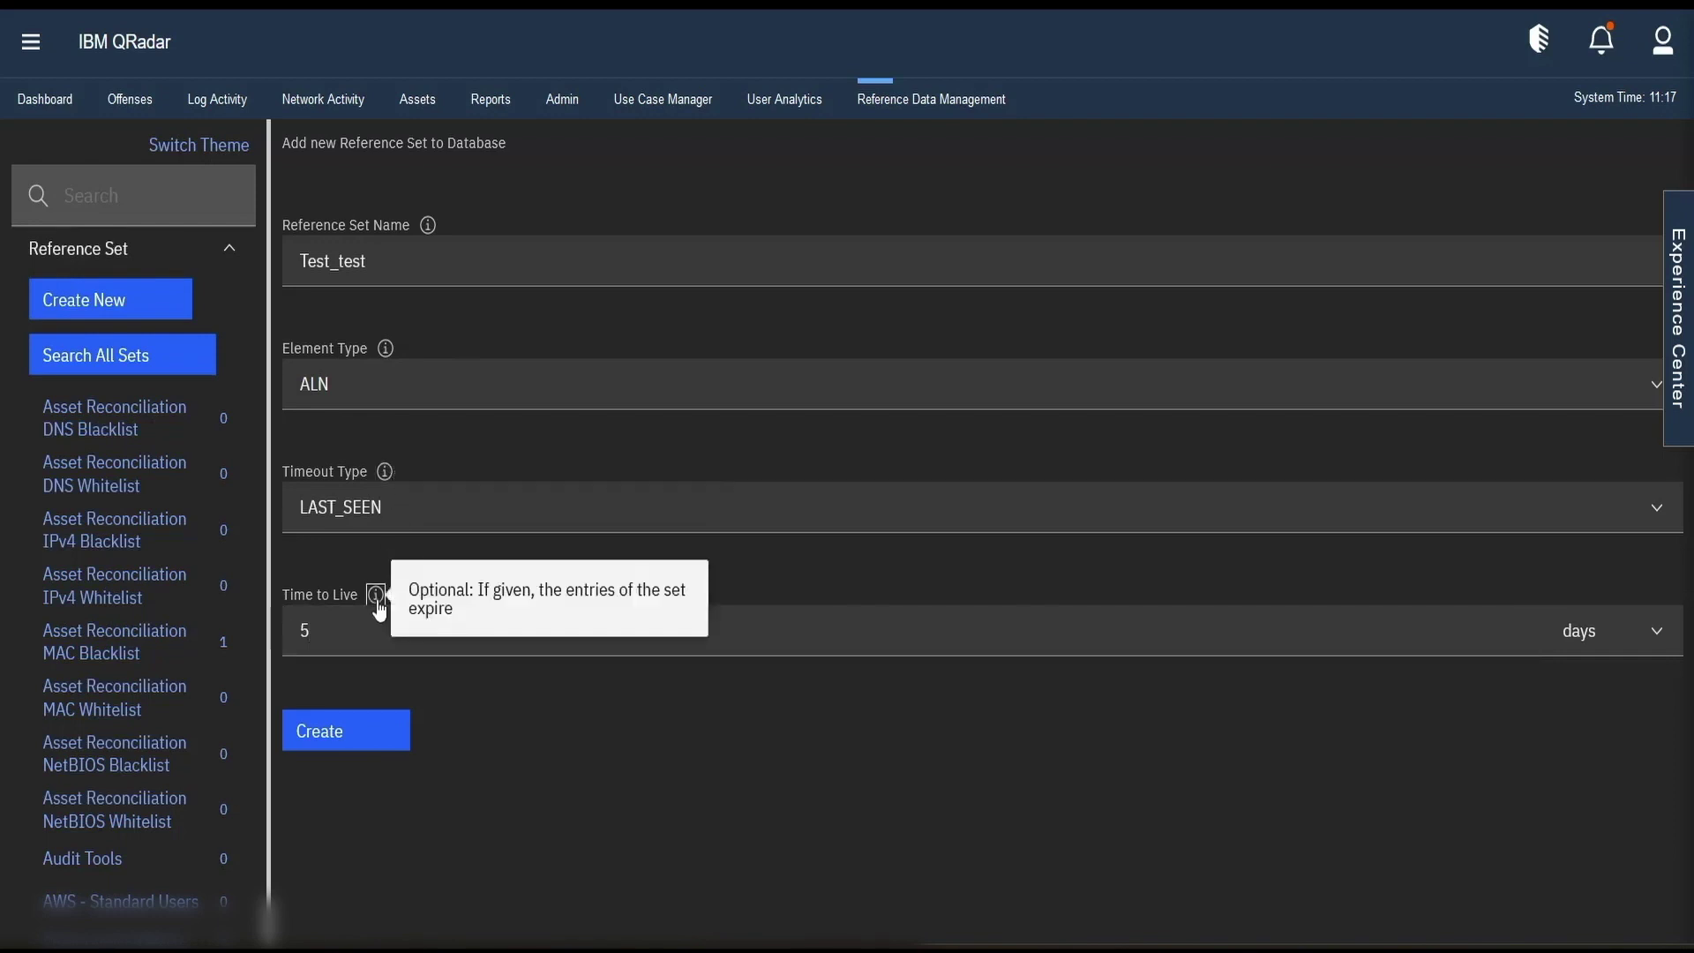
left_click(347, 741)
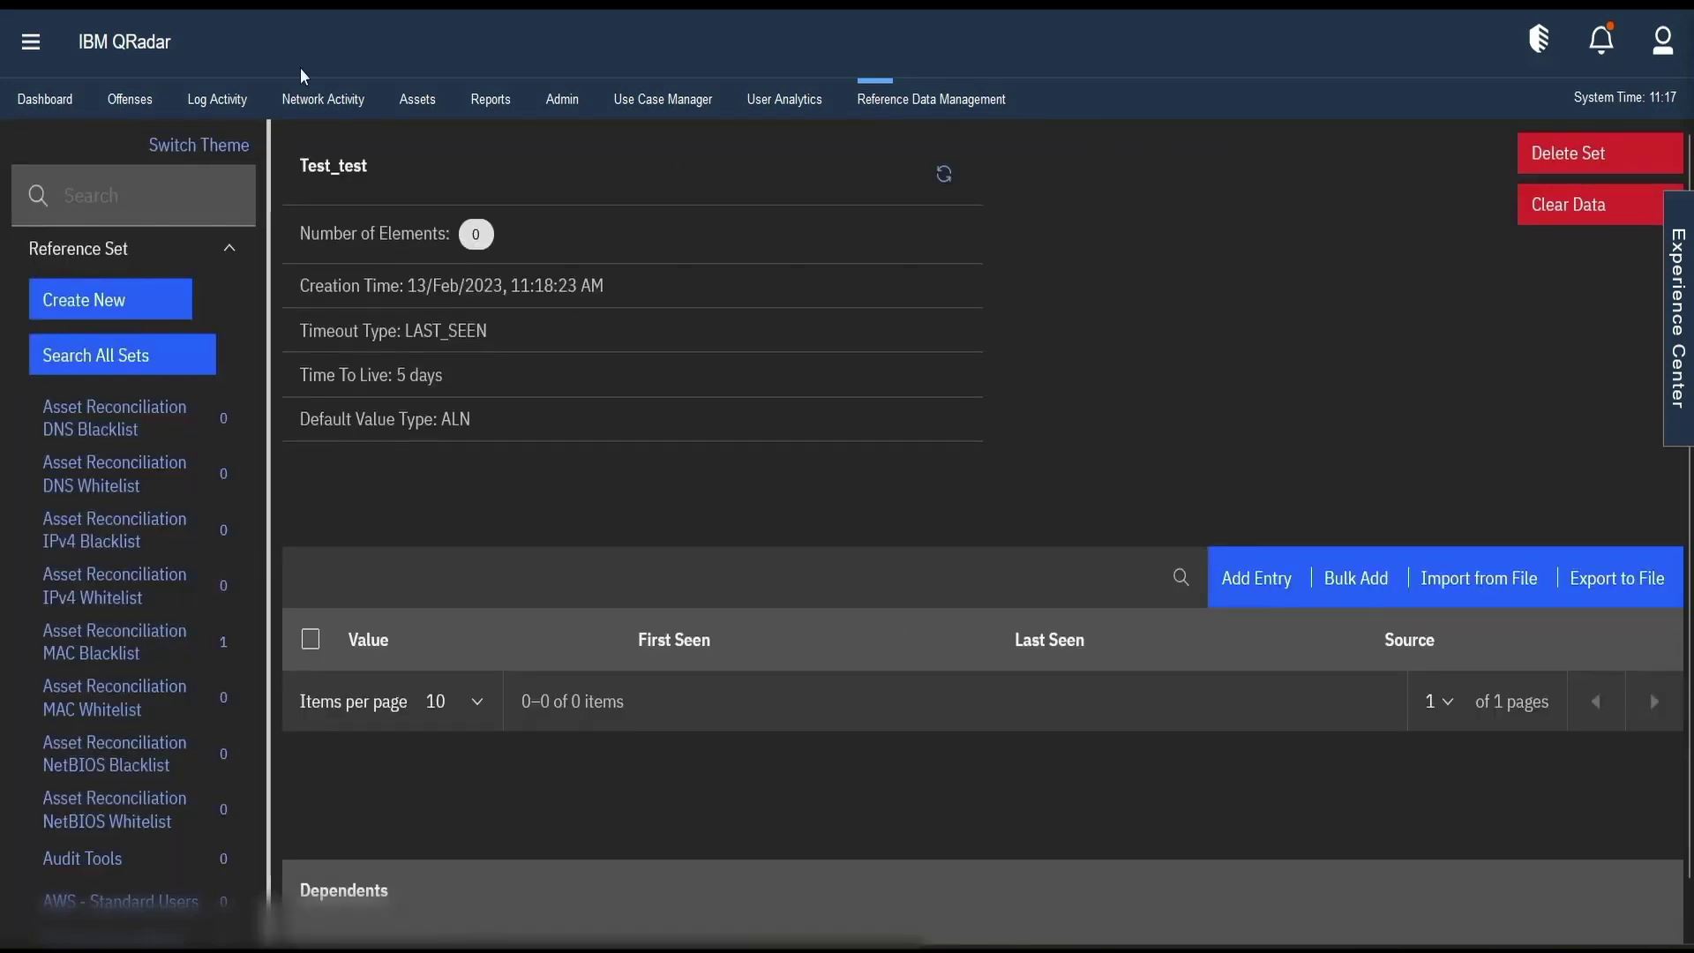
left_click_drag(302, 165, 394, 191)
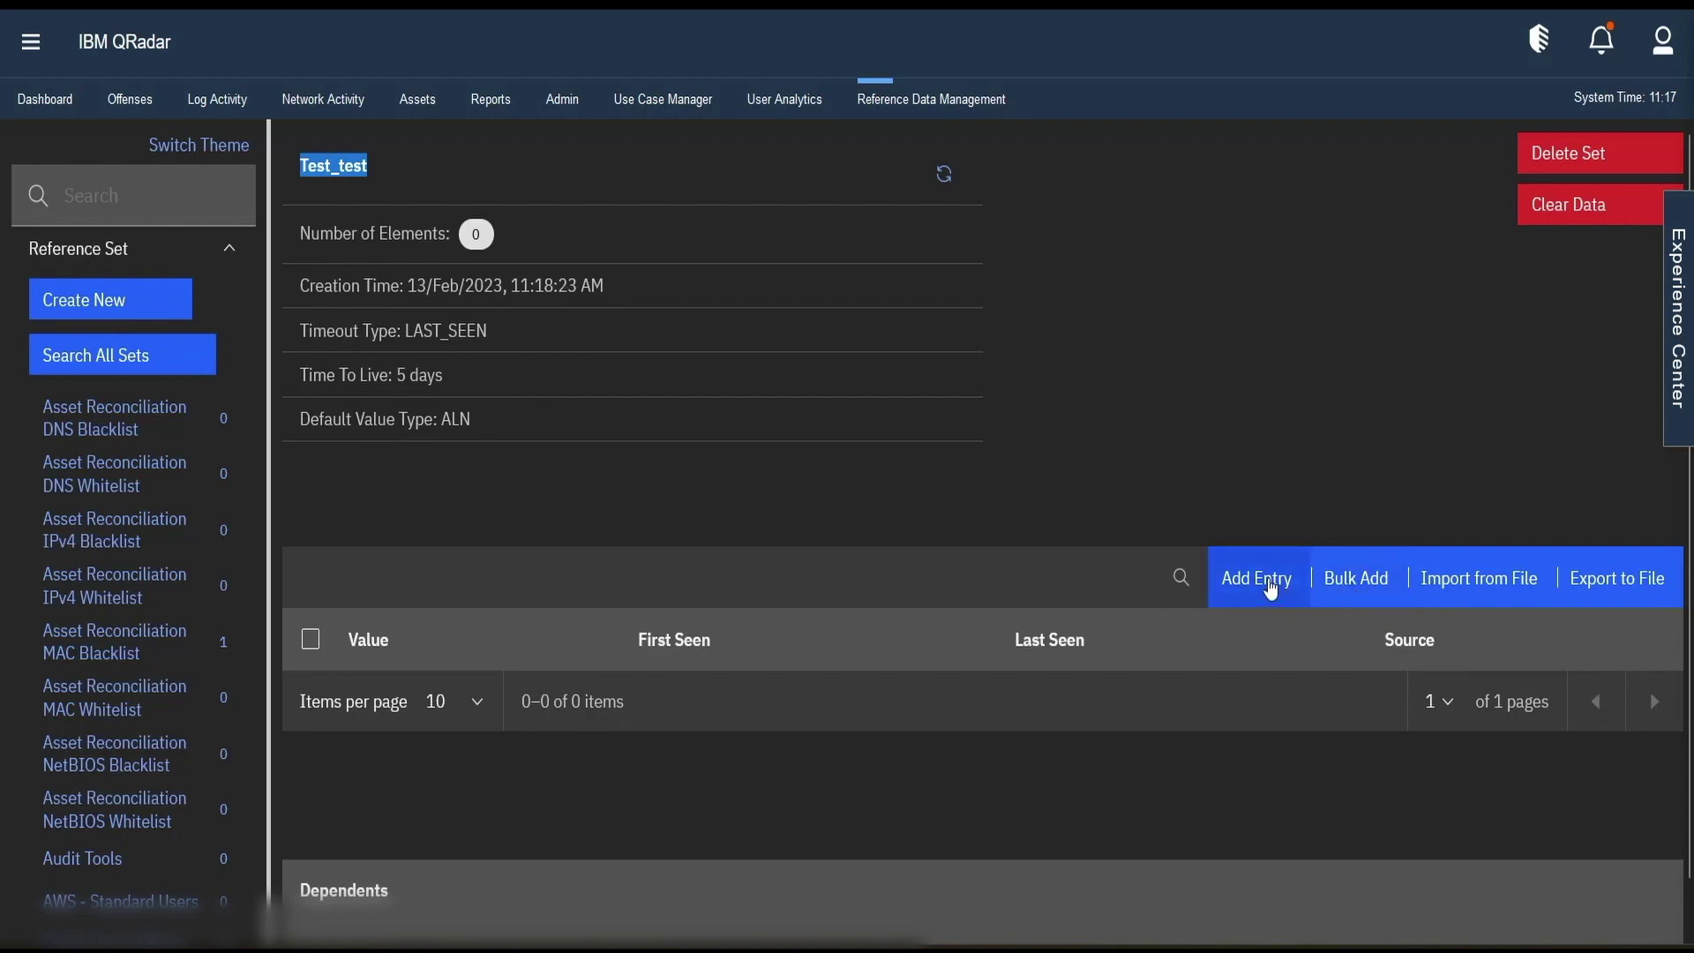
Examine the file import options for the set, including the separator help and CSV header setting, and close them without importing.
left_click(1455, 586)
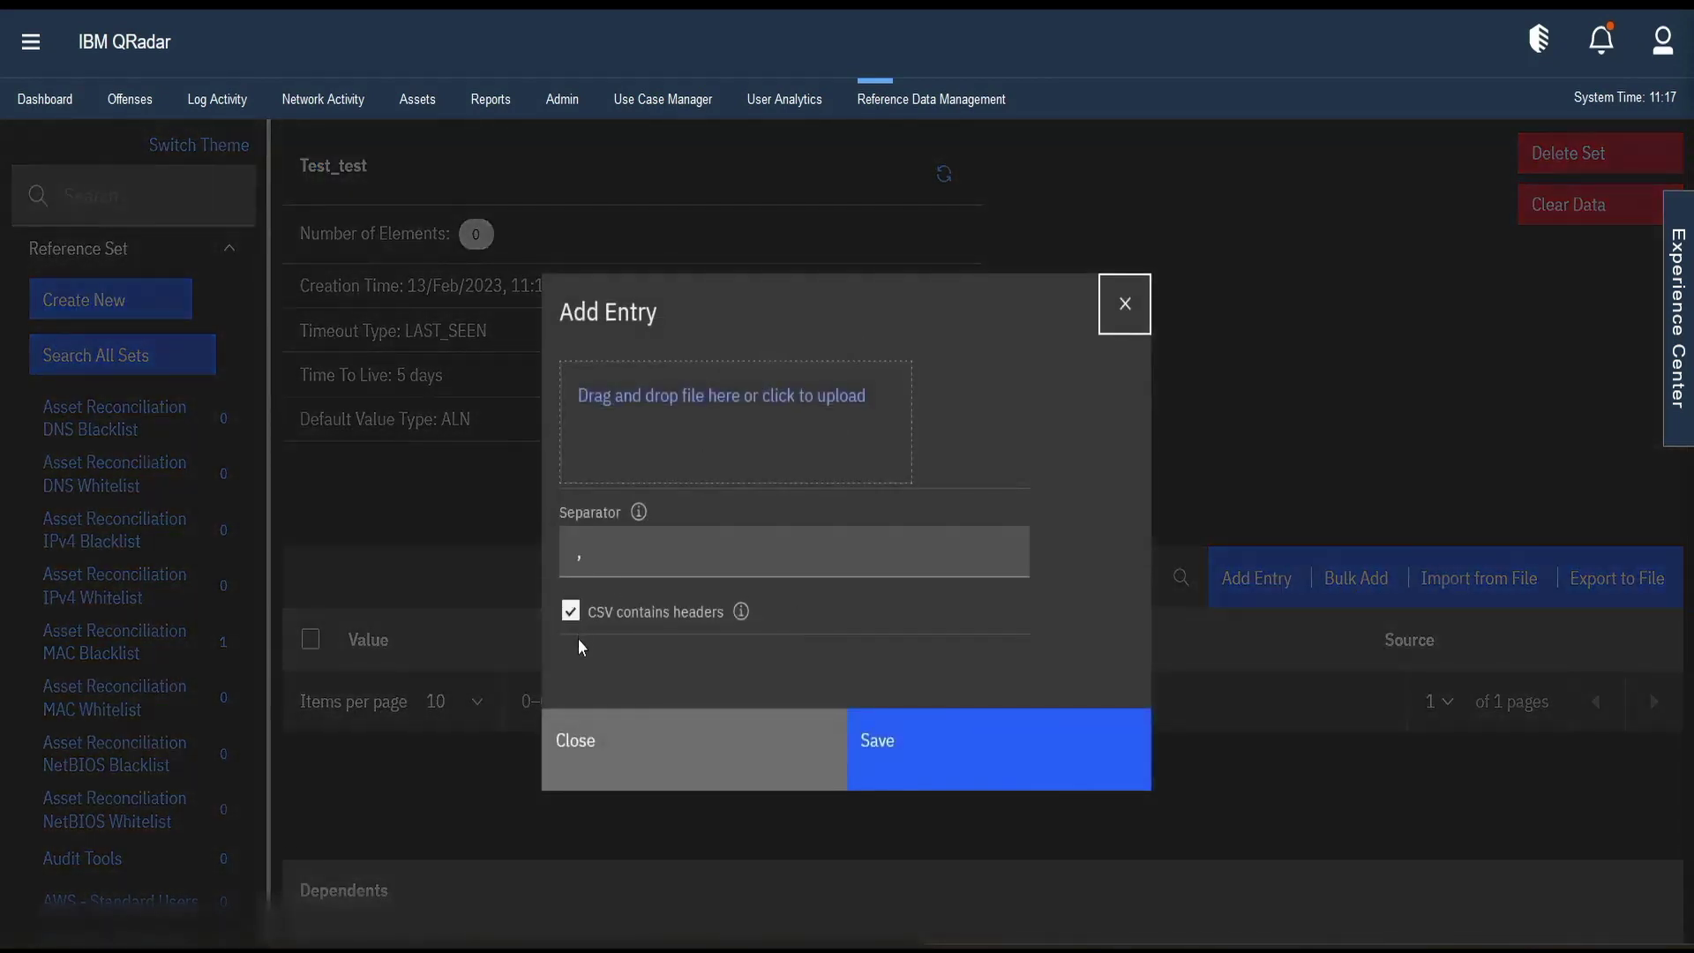
left_click(570, 610)
left_click(570, 610)
left_click(615, 552)
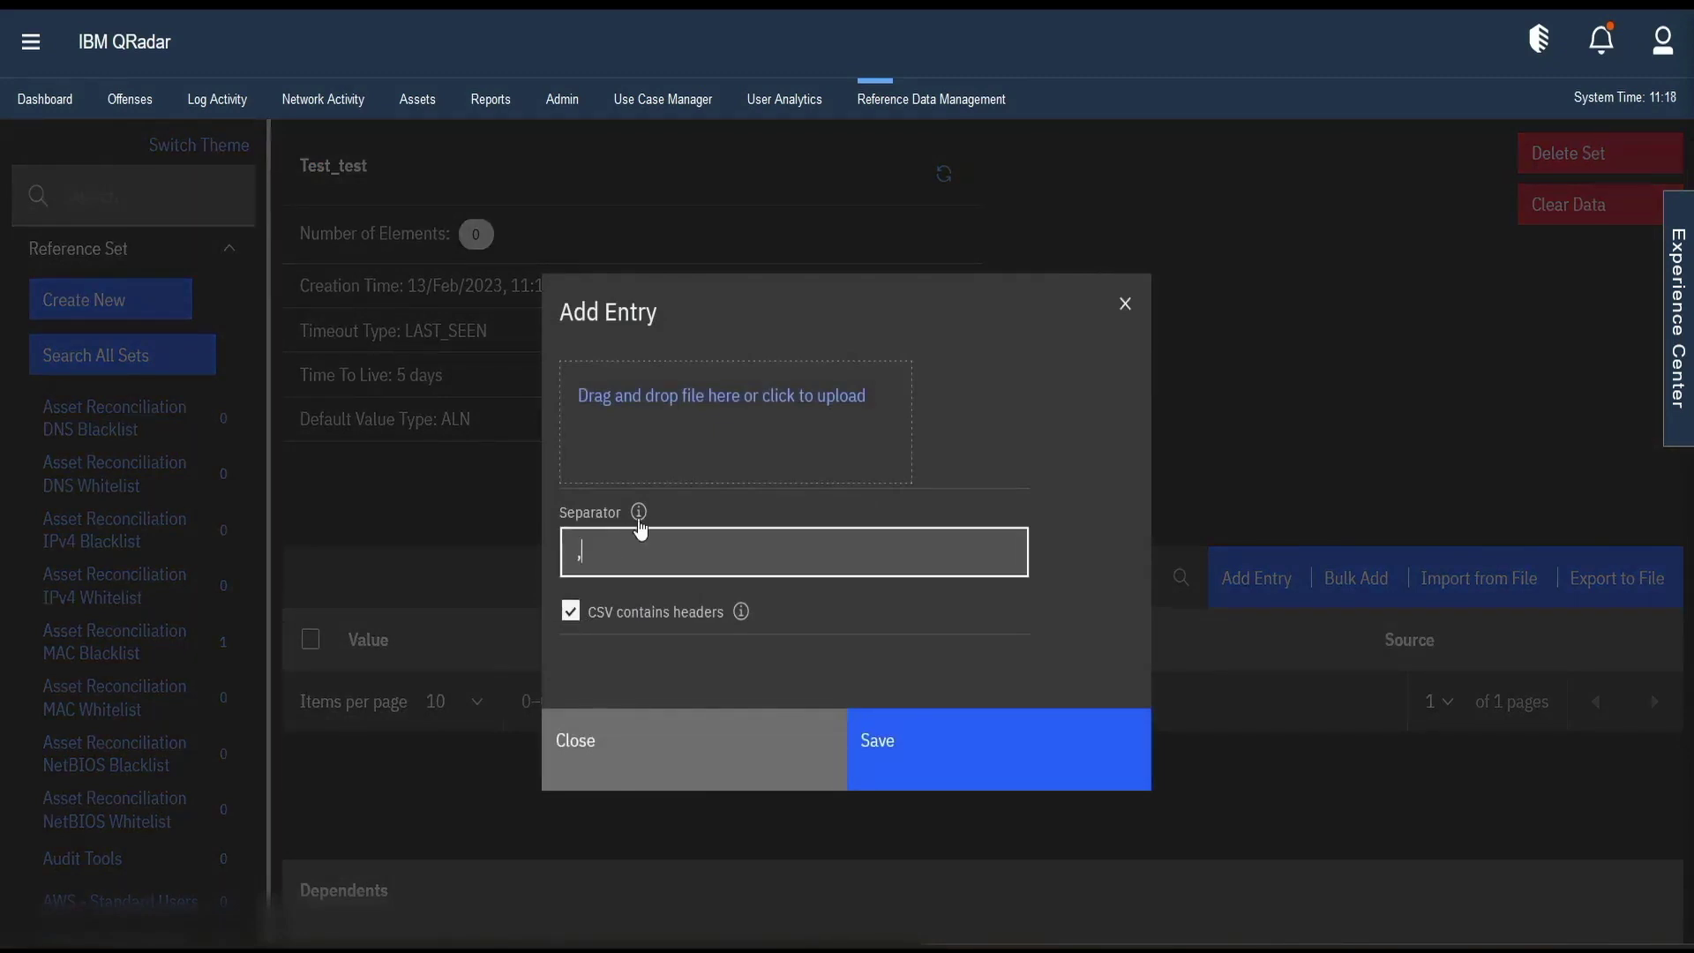
left_click(640, 521)
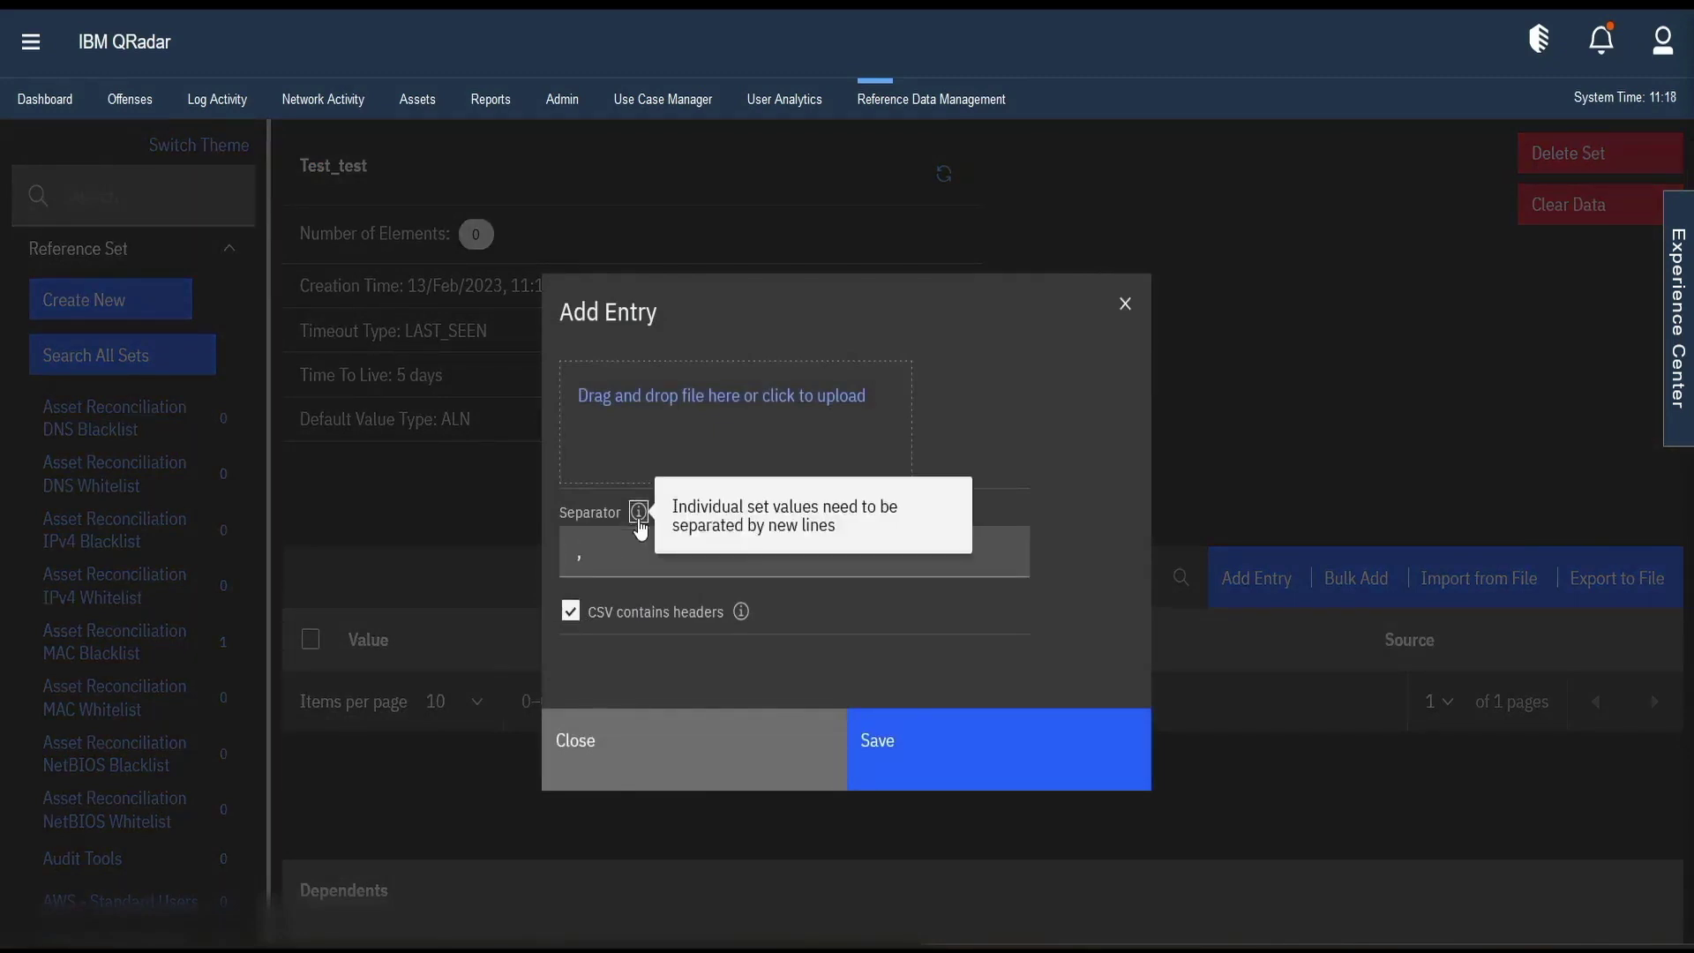
left_click(603, 744)
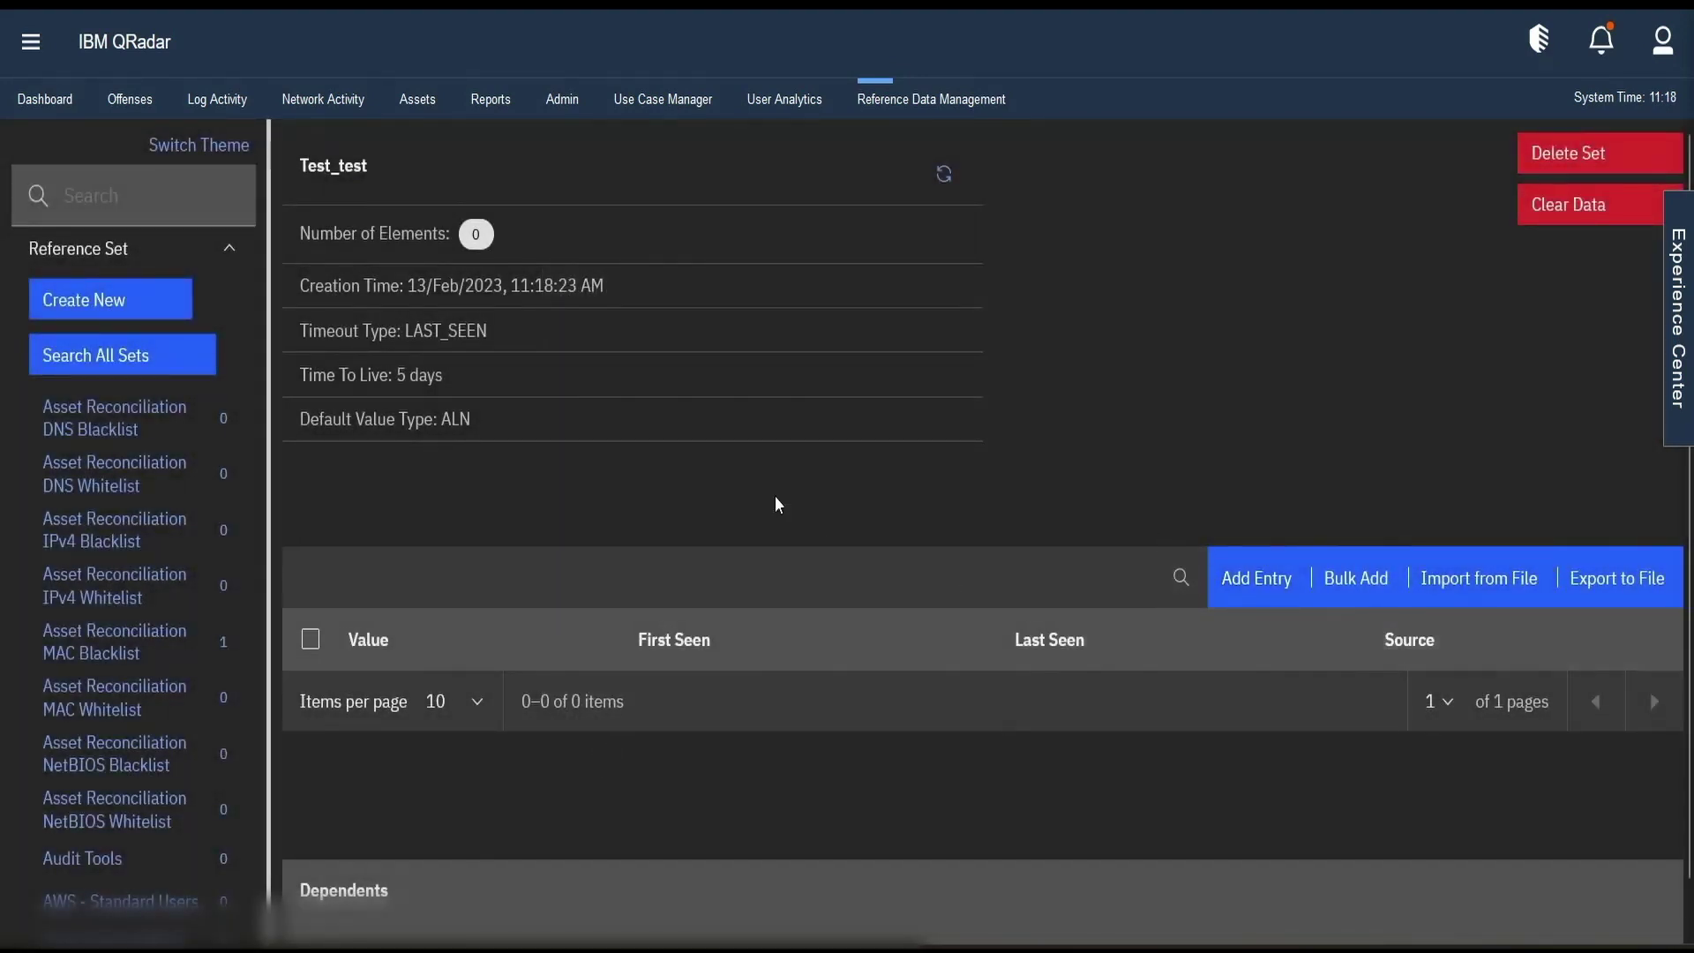
Add an entry with the value 192.168.0.1 to the Test_test set, checking the help note on Source before saving.
left_click(1618, 599)
left_click(1257, 584)
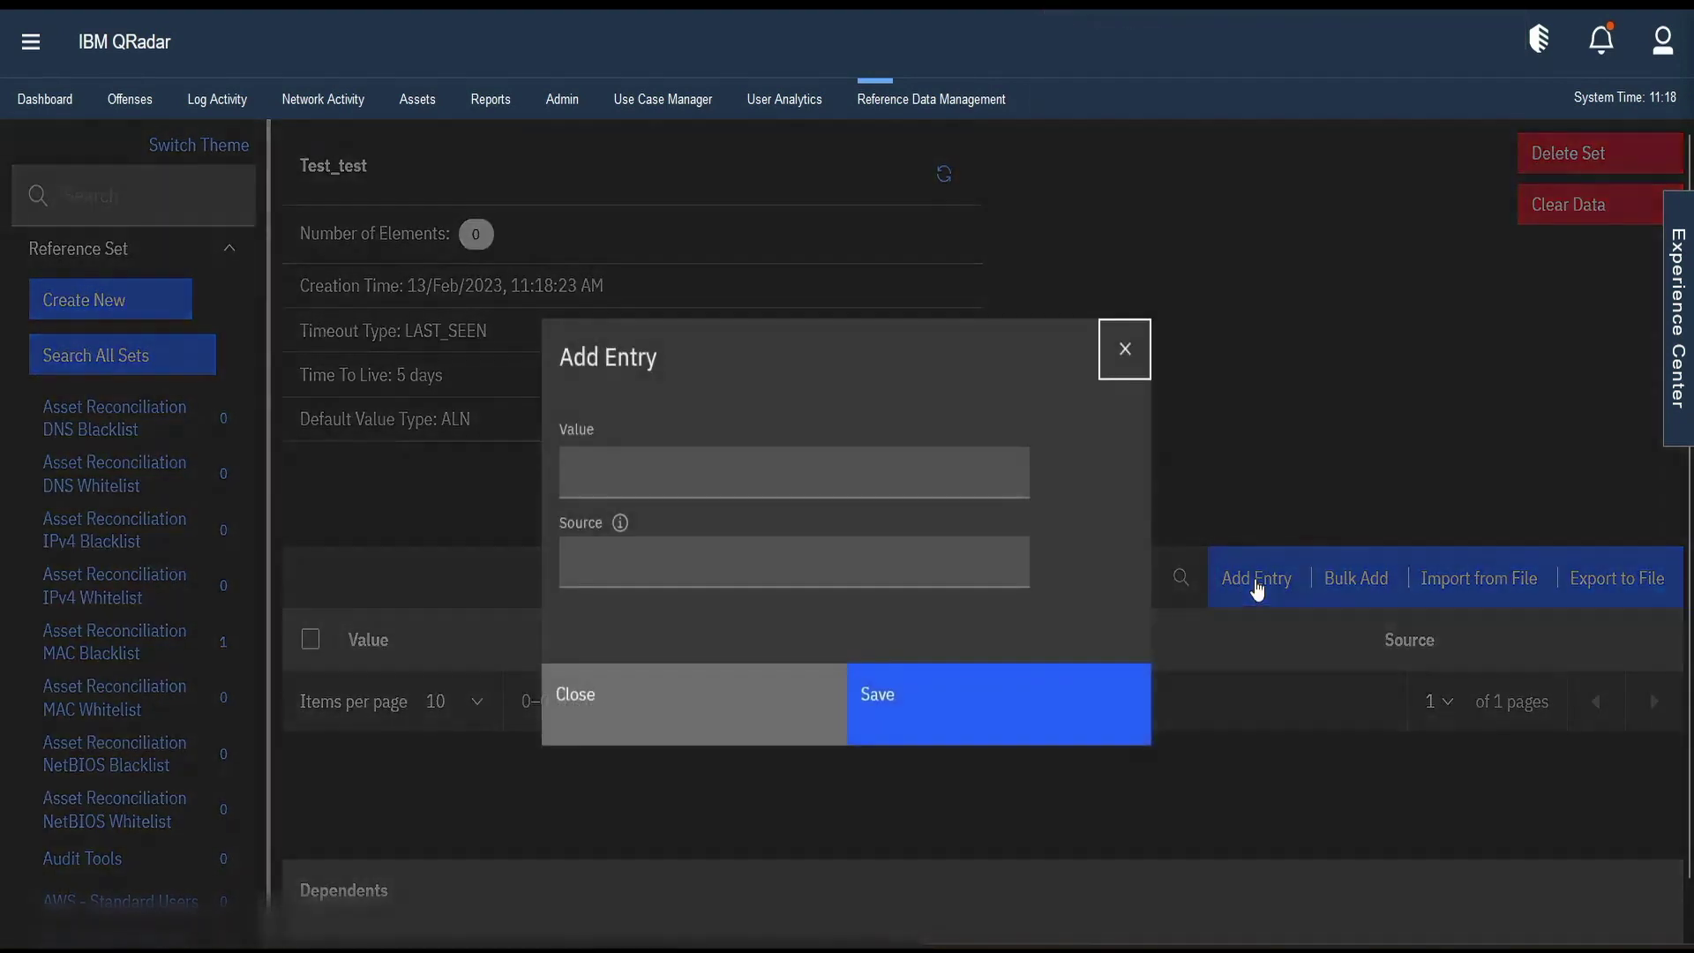
left_click(804, 471)
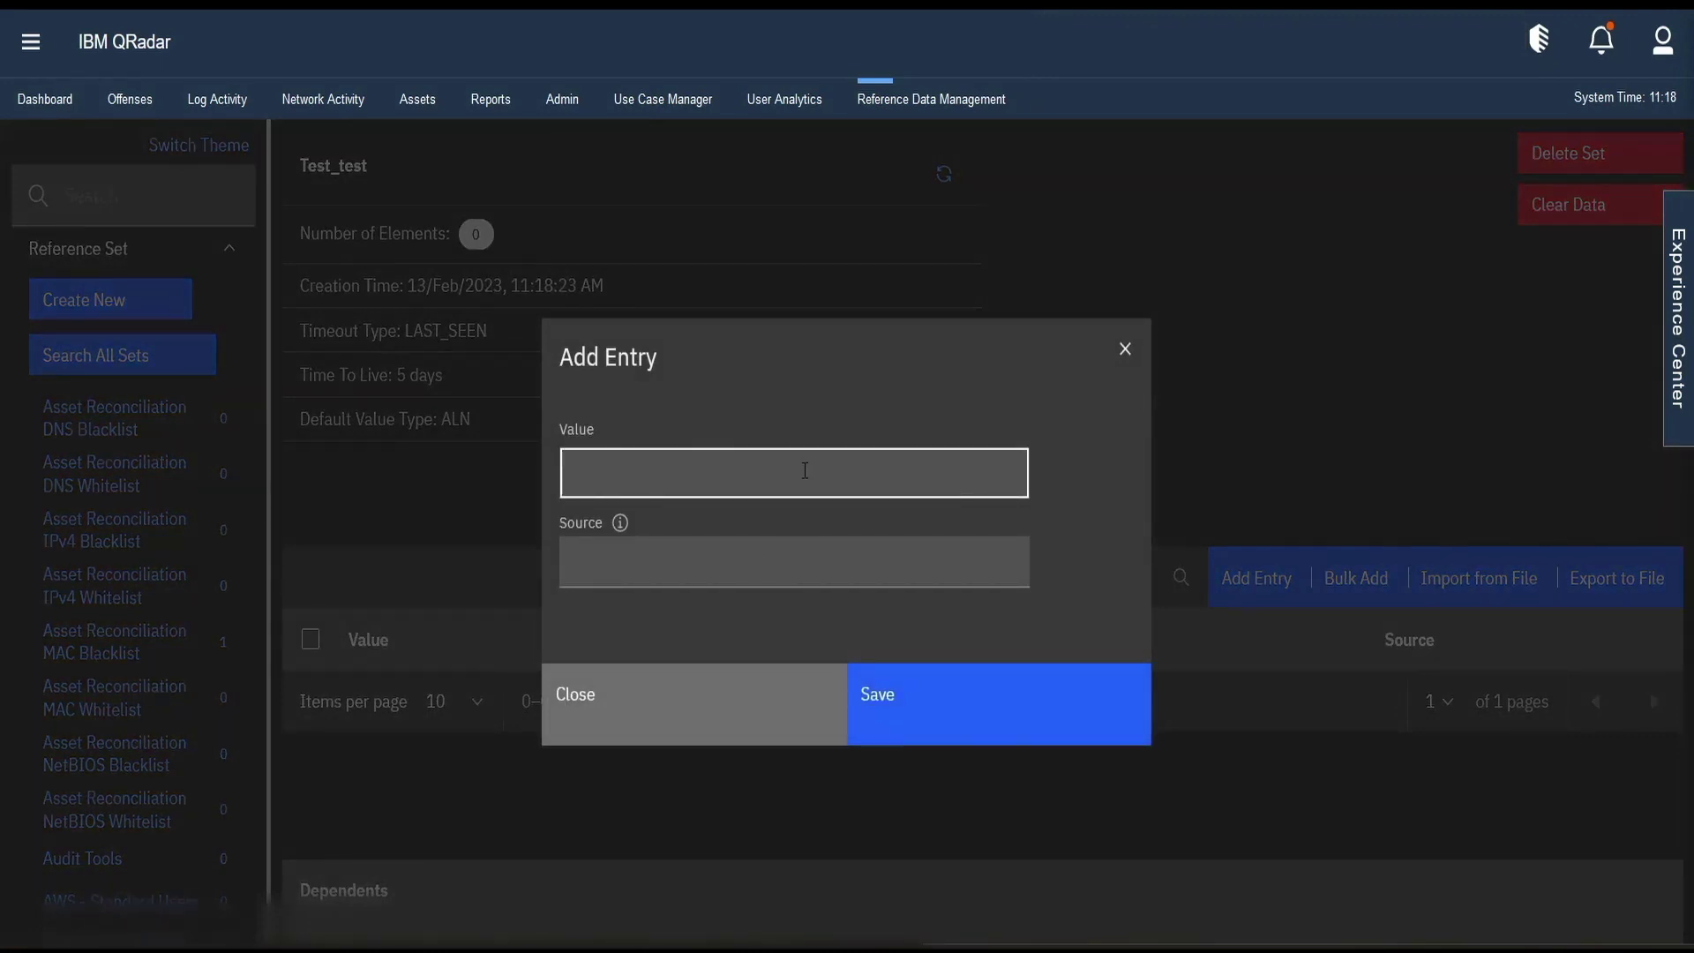
type("192.168.0.1")
left_click(621, 524)
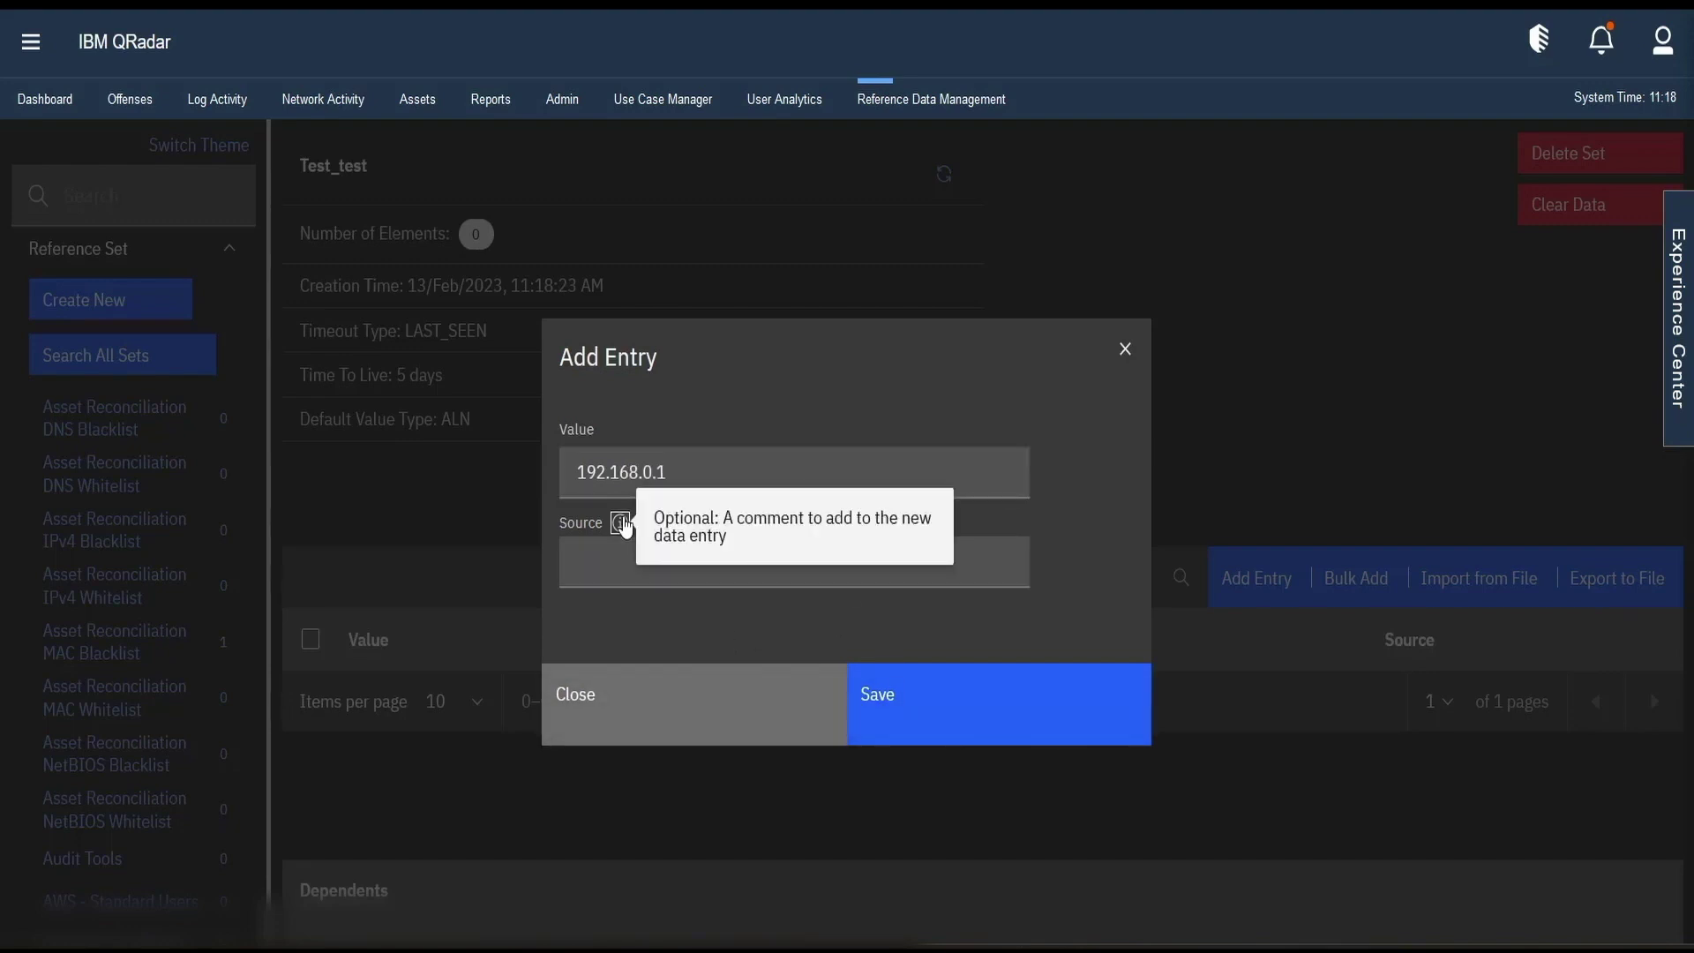
left_click(942, 710)
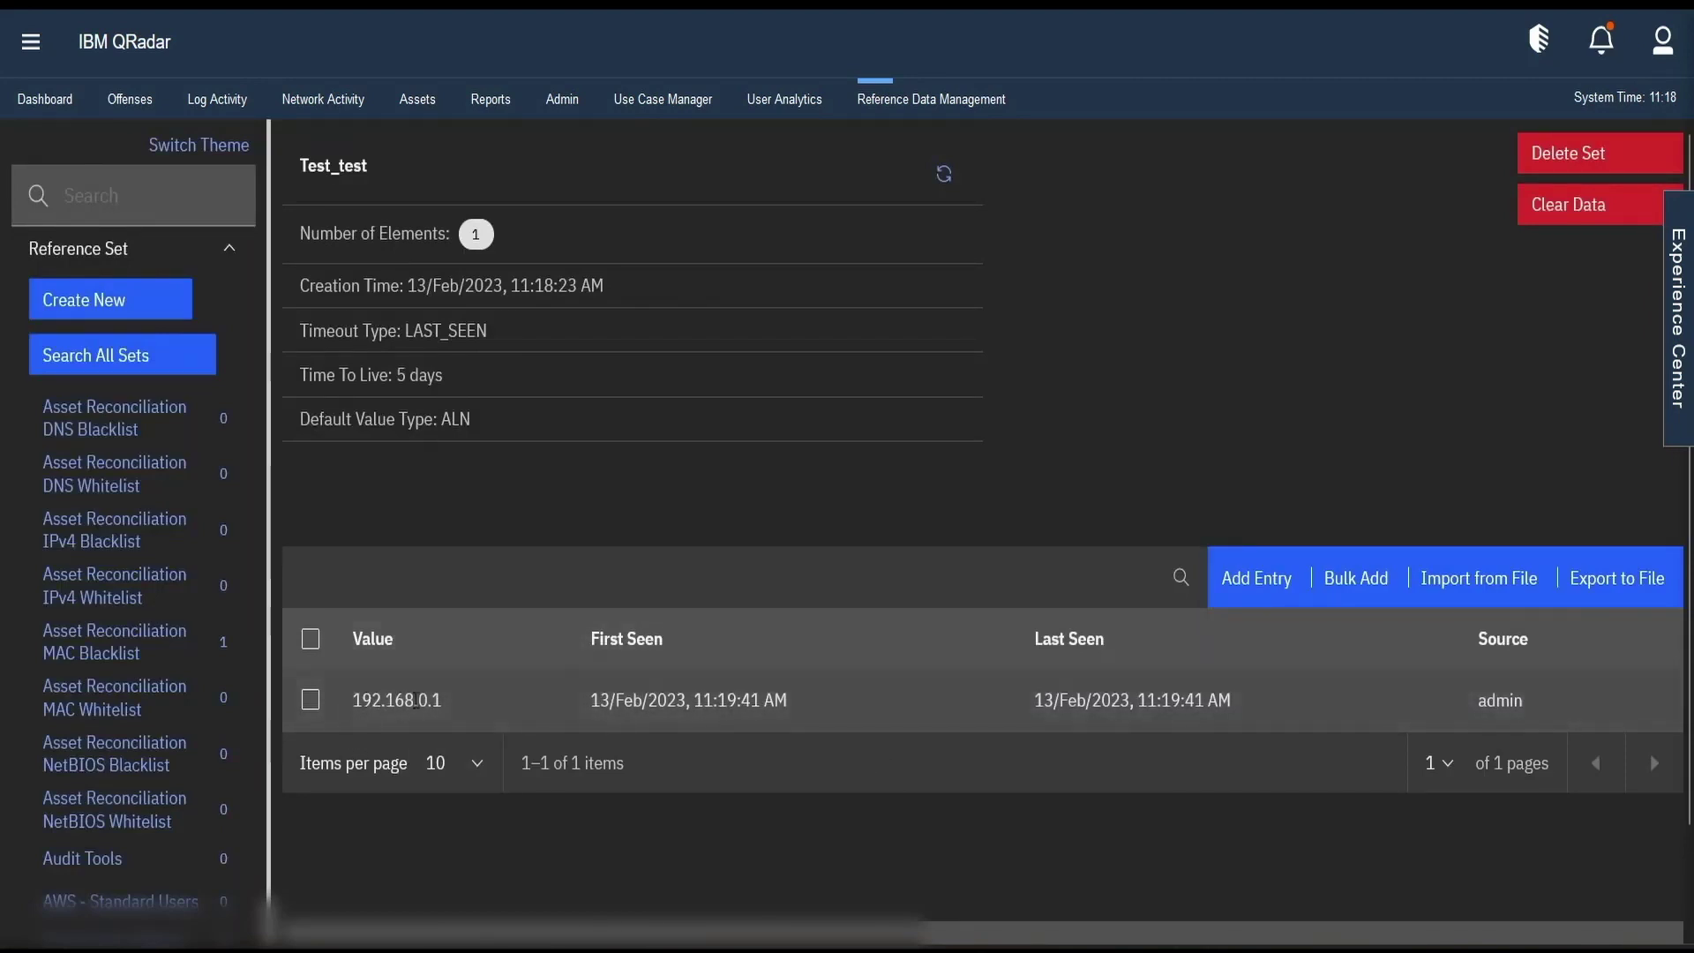
Examine the new entry's value and its first seen and last seen times in the table.
left_click_drag(354, 703, 454, 710)
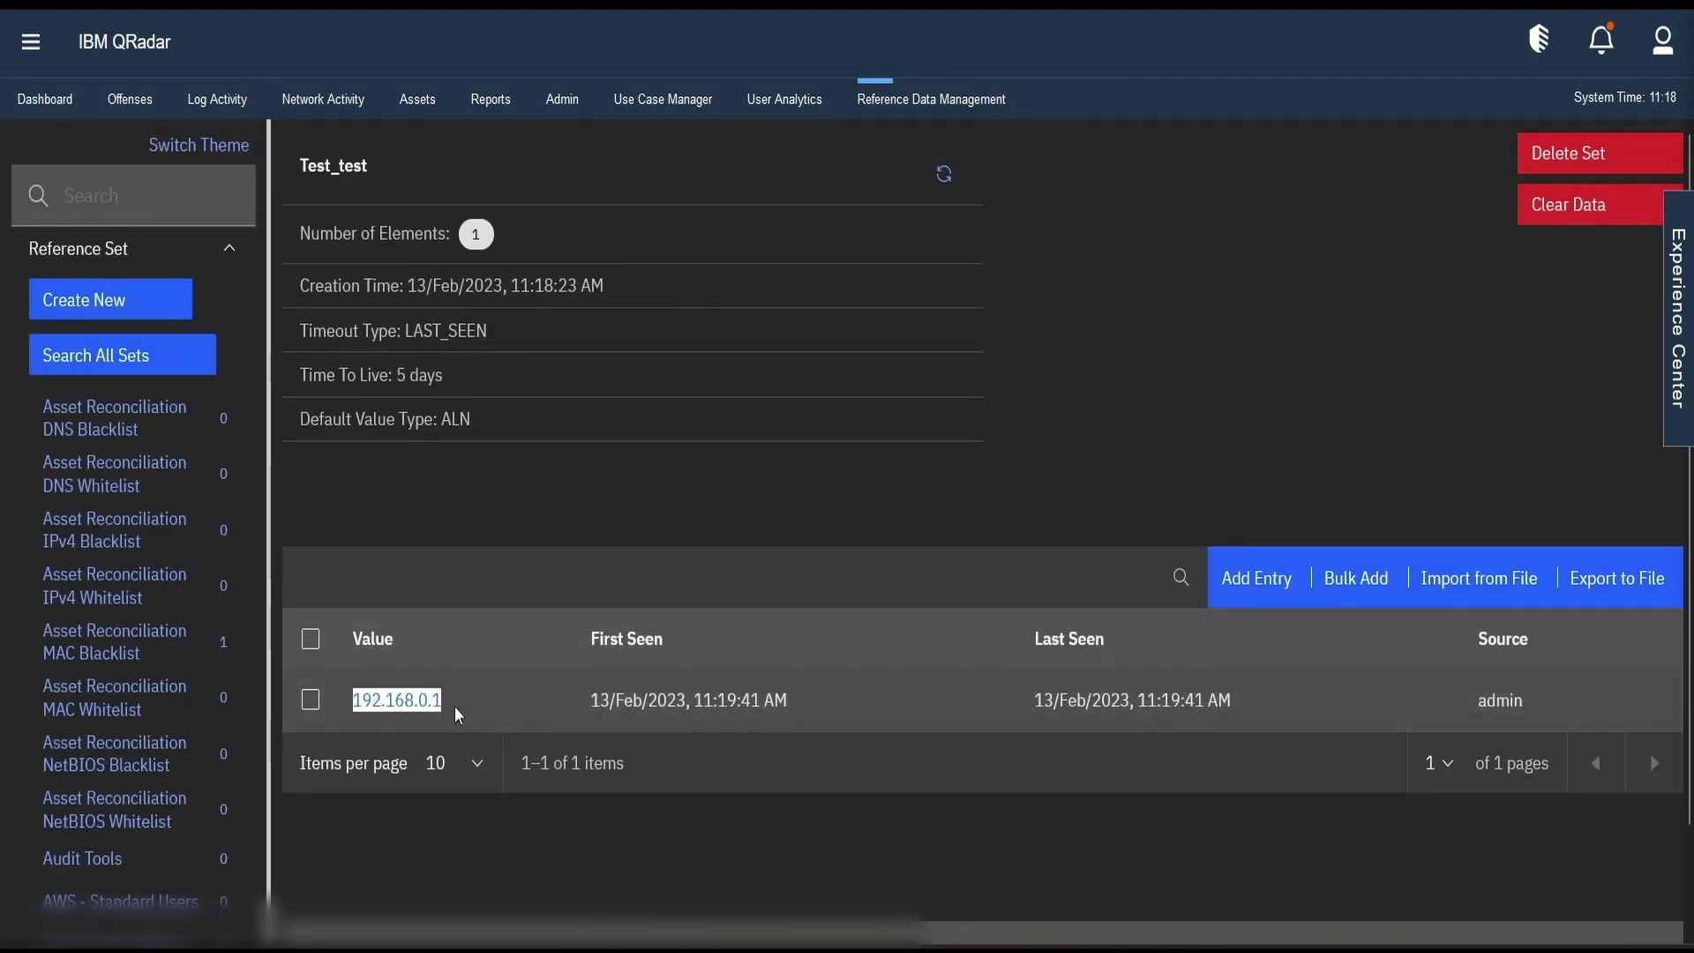
left_click_drag(597, 693, 817, 700)
left_click(858, 703)
left_click_drag(1032, 705, 1231, 702)
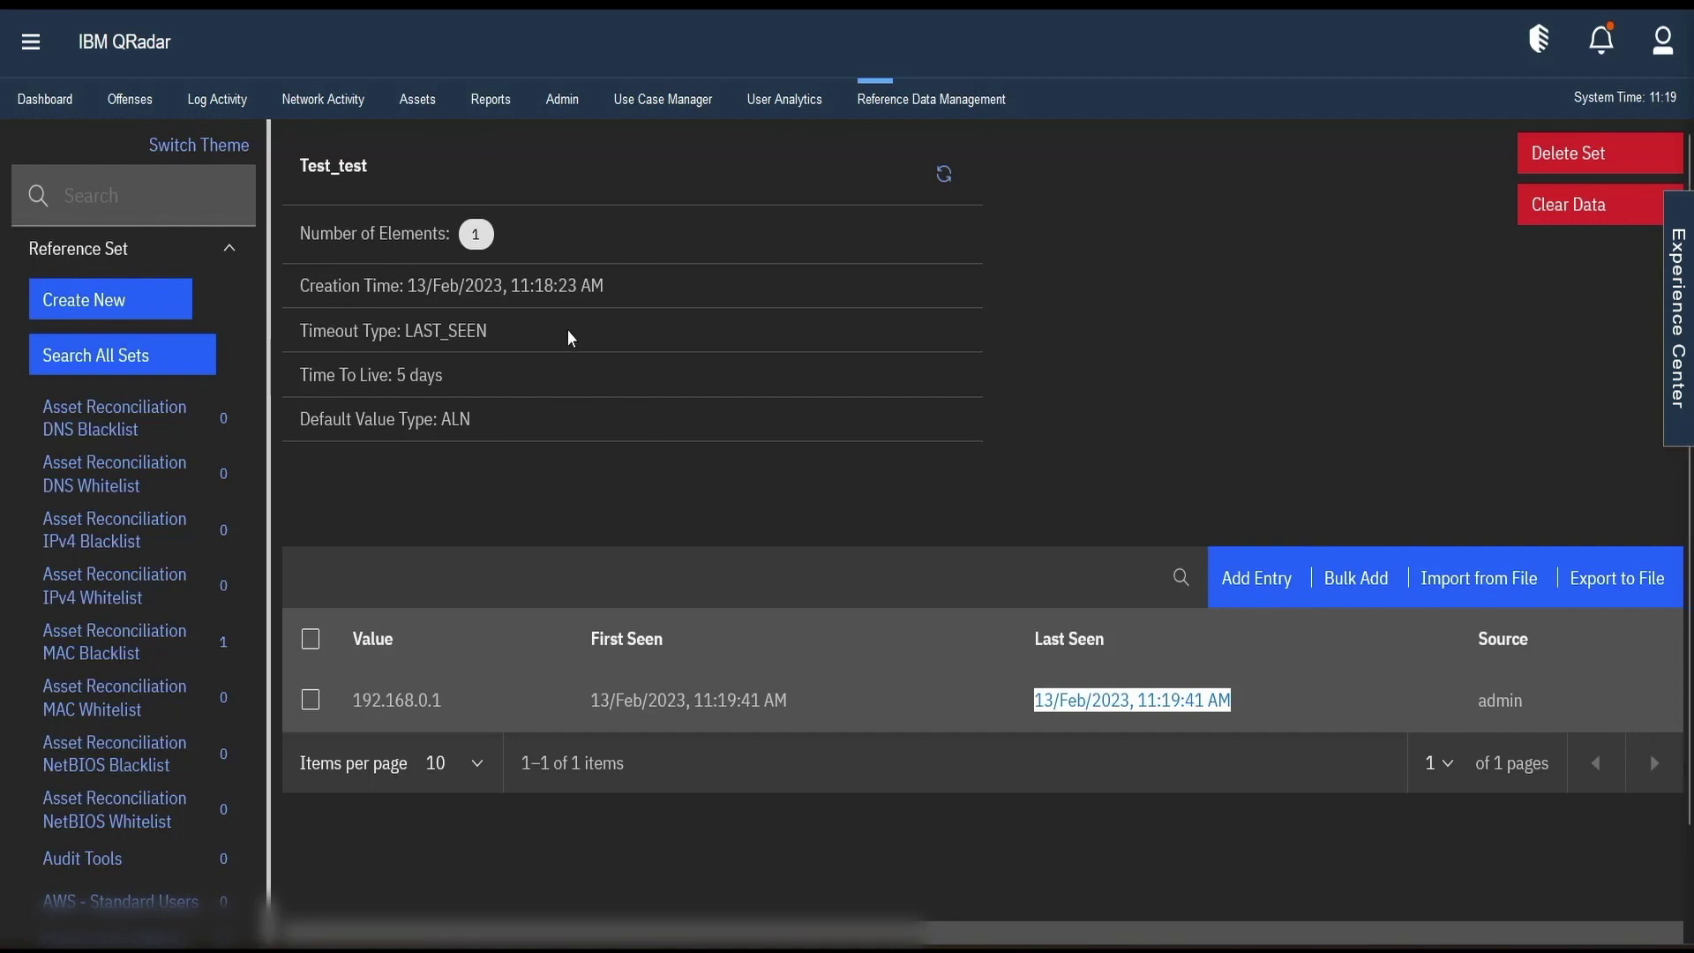
Refresh the Test_test set and check its Dependents section.
left_click(943, 175)
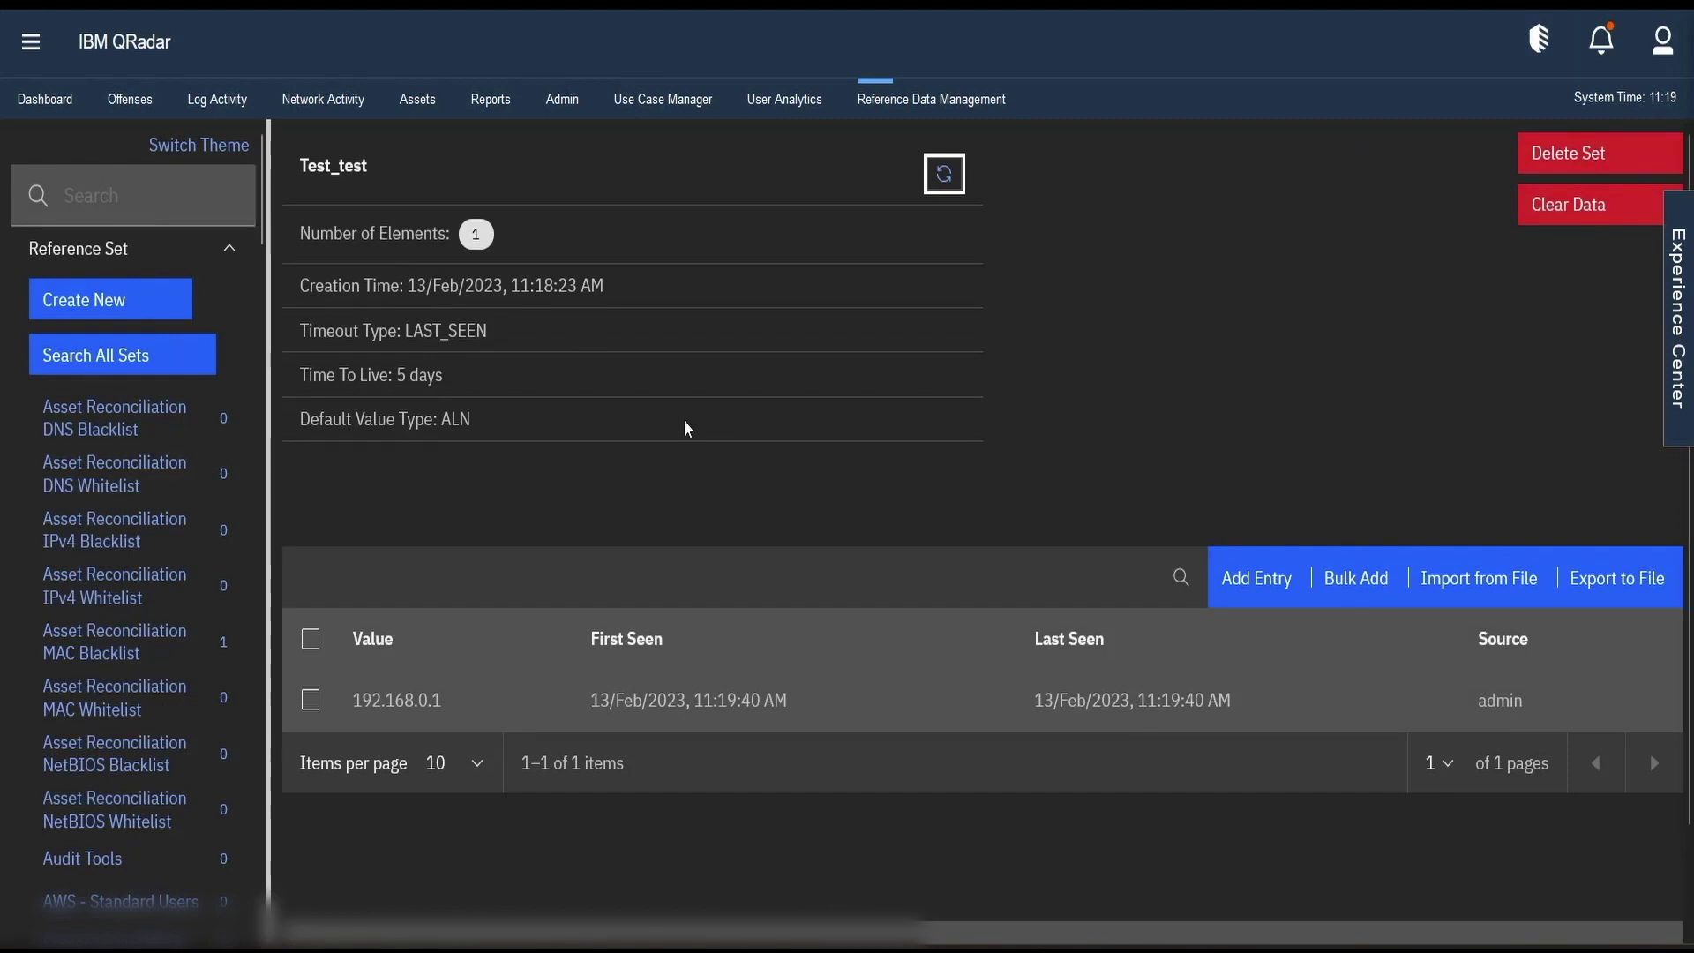
scroll(687, 428, "down", 2)
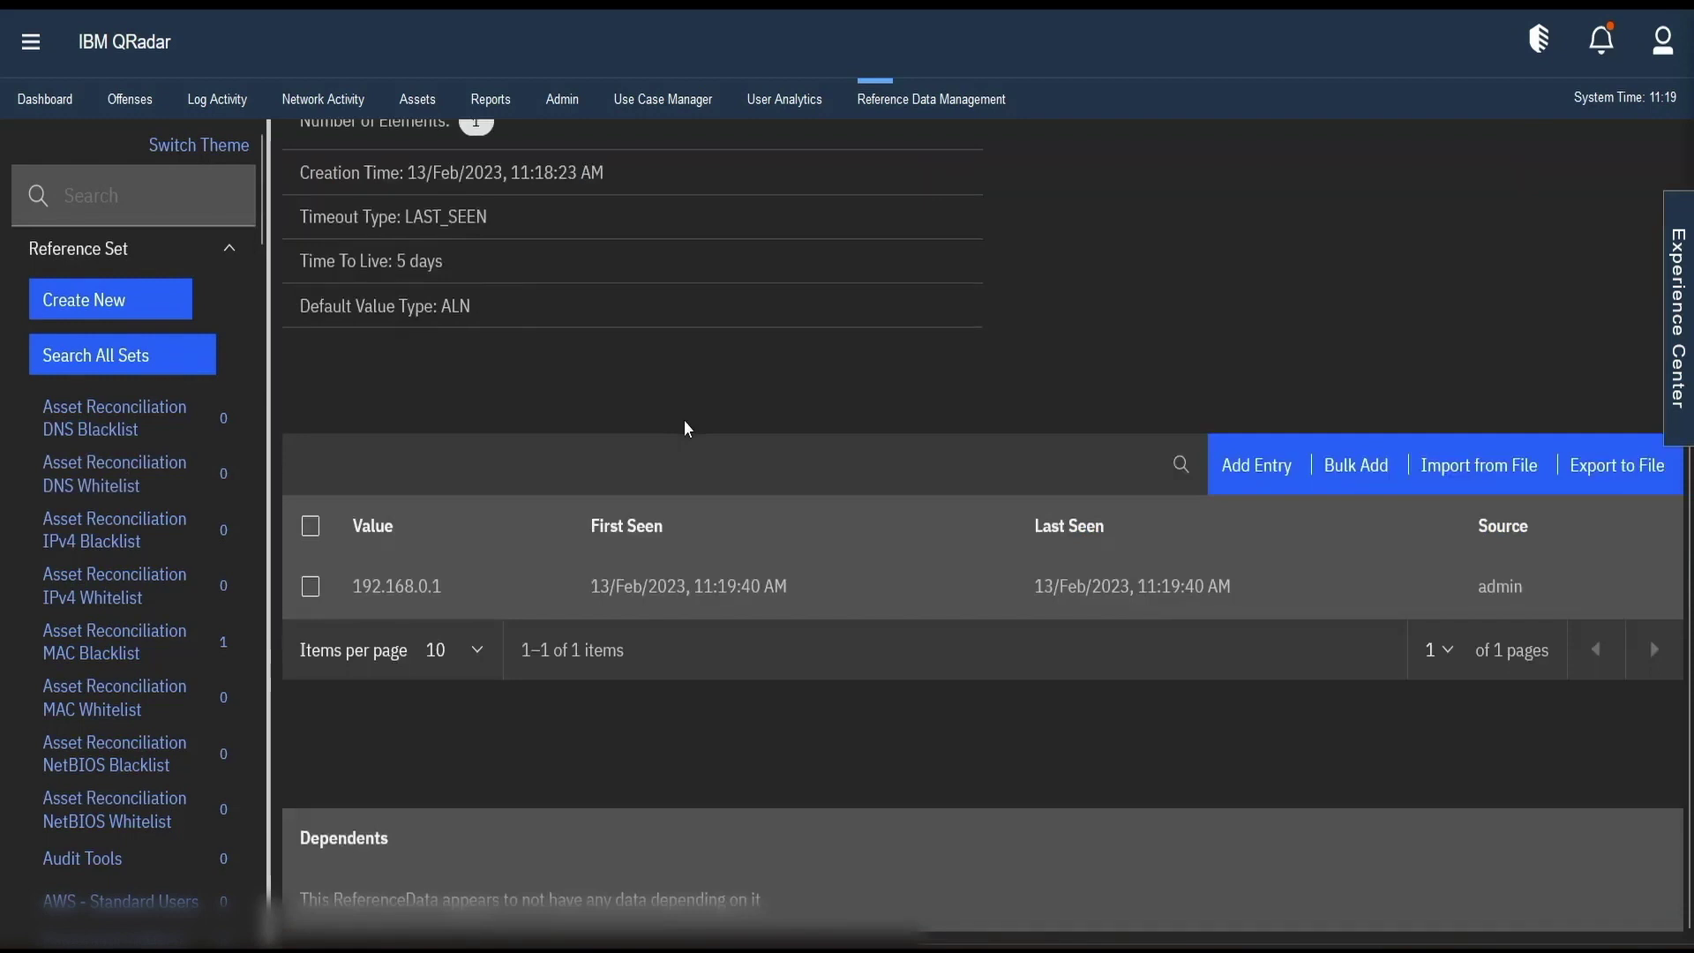
scroll(686, 423, "up", 2)
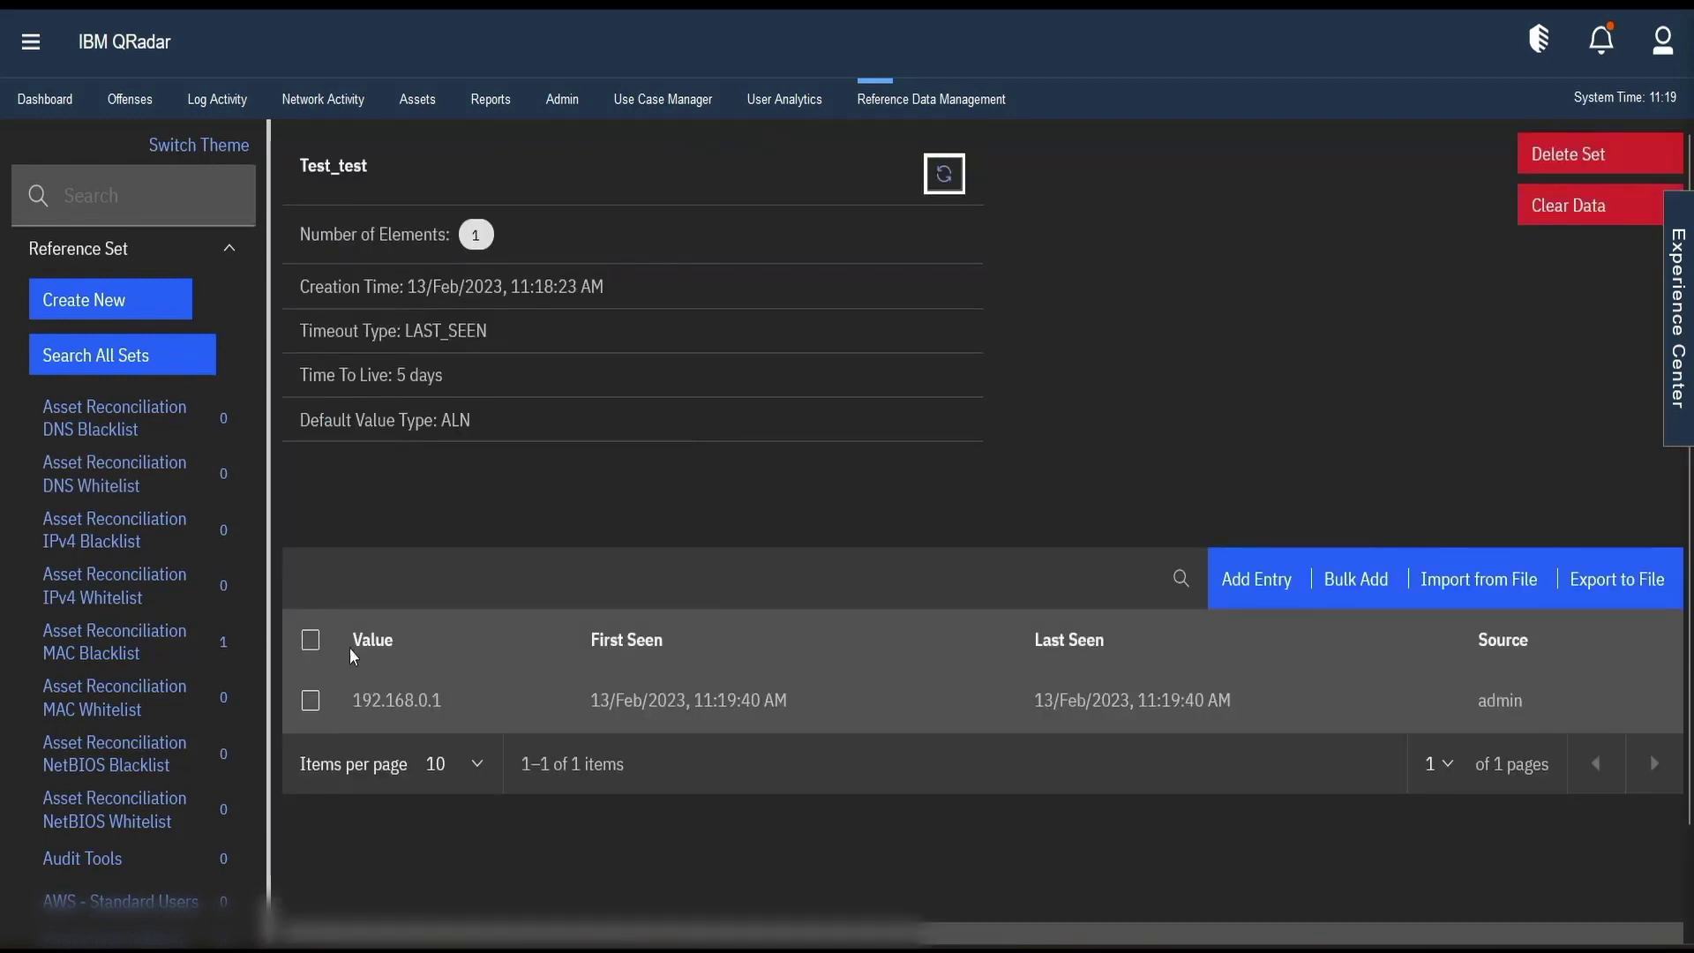
Open the Interactive API for Developers and examine the reference_data endpoints for maps and sets.
left_click(229, 248)
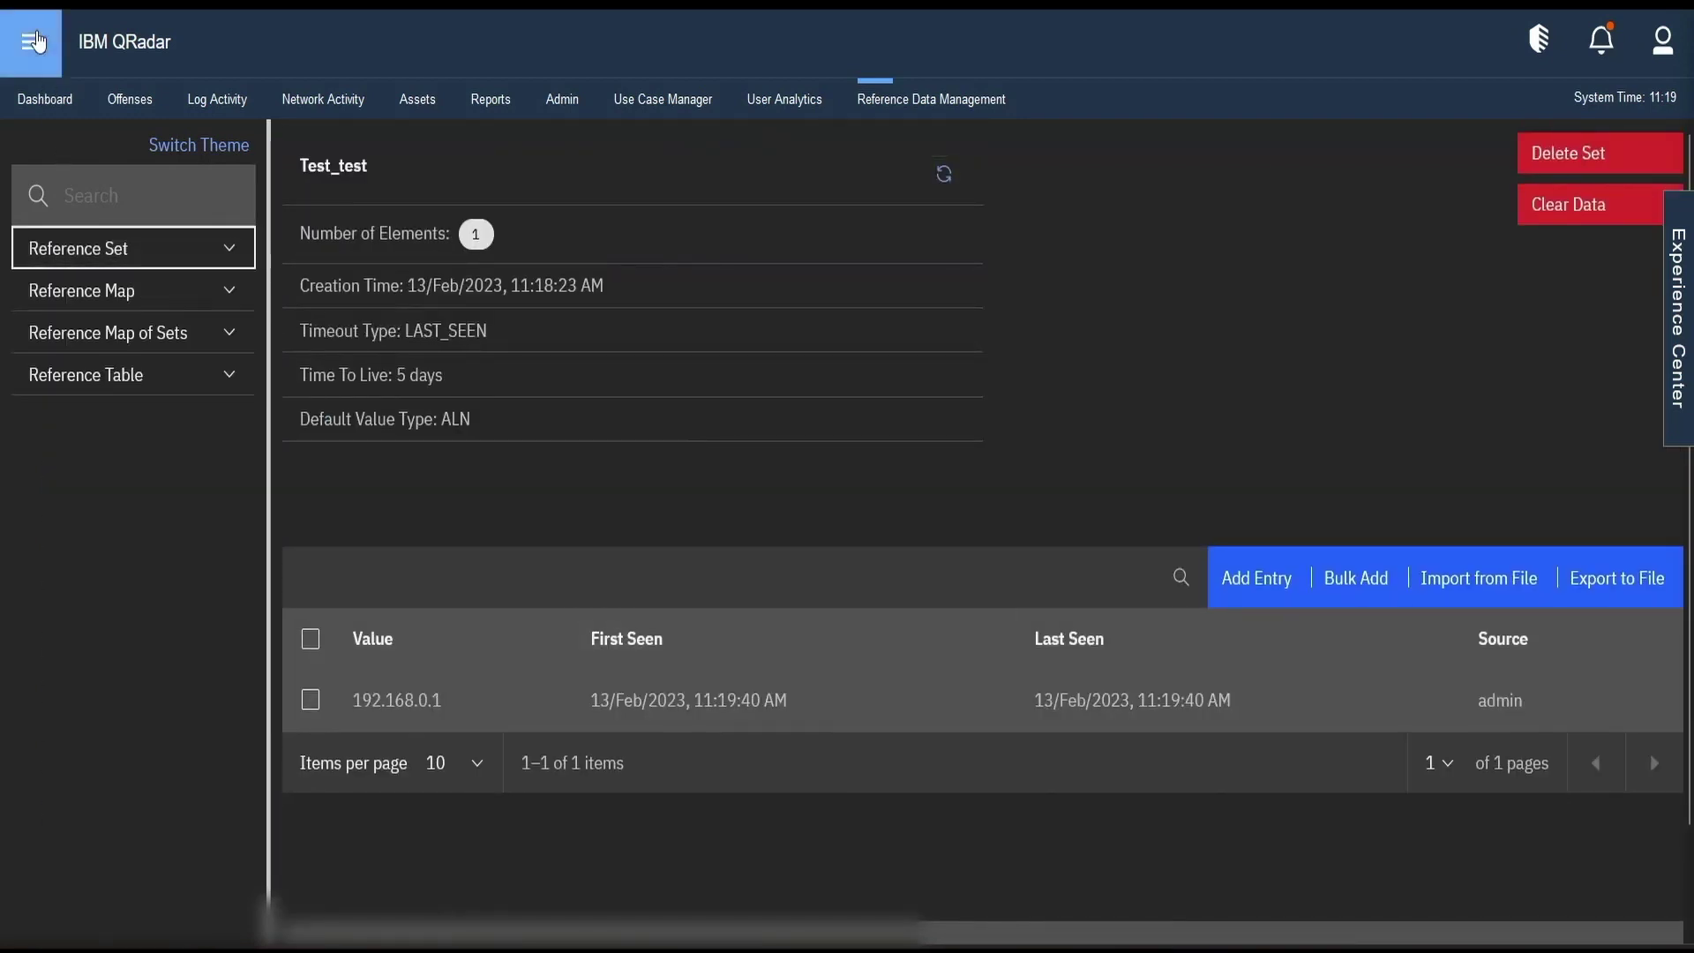
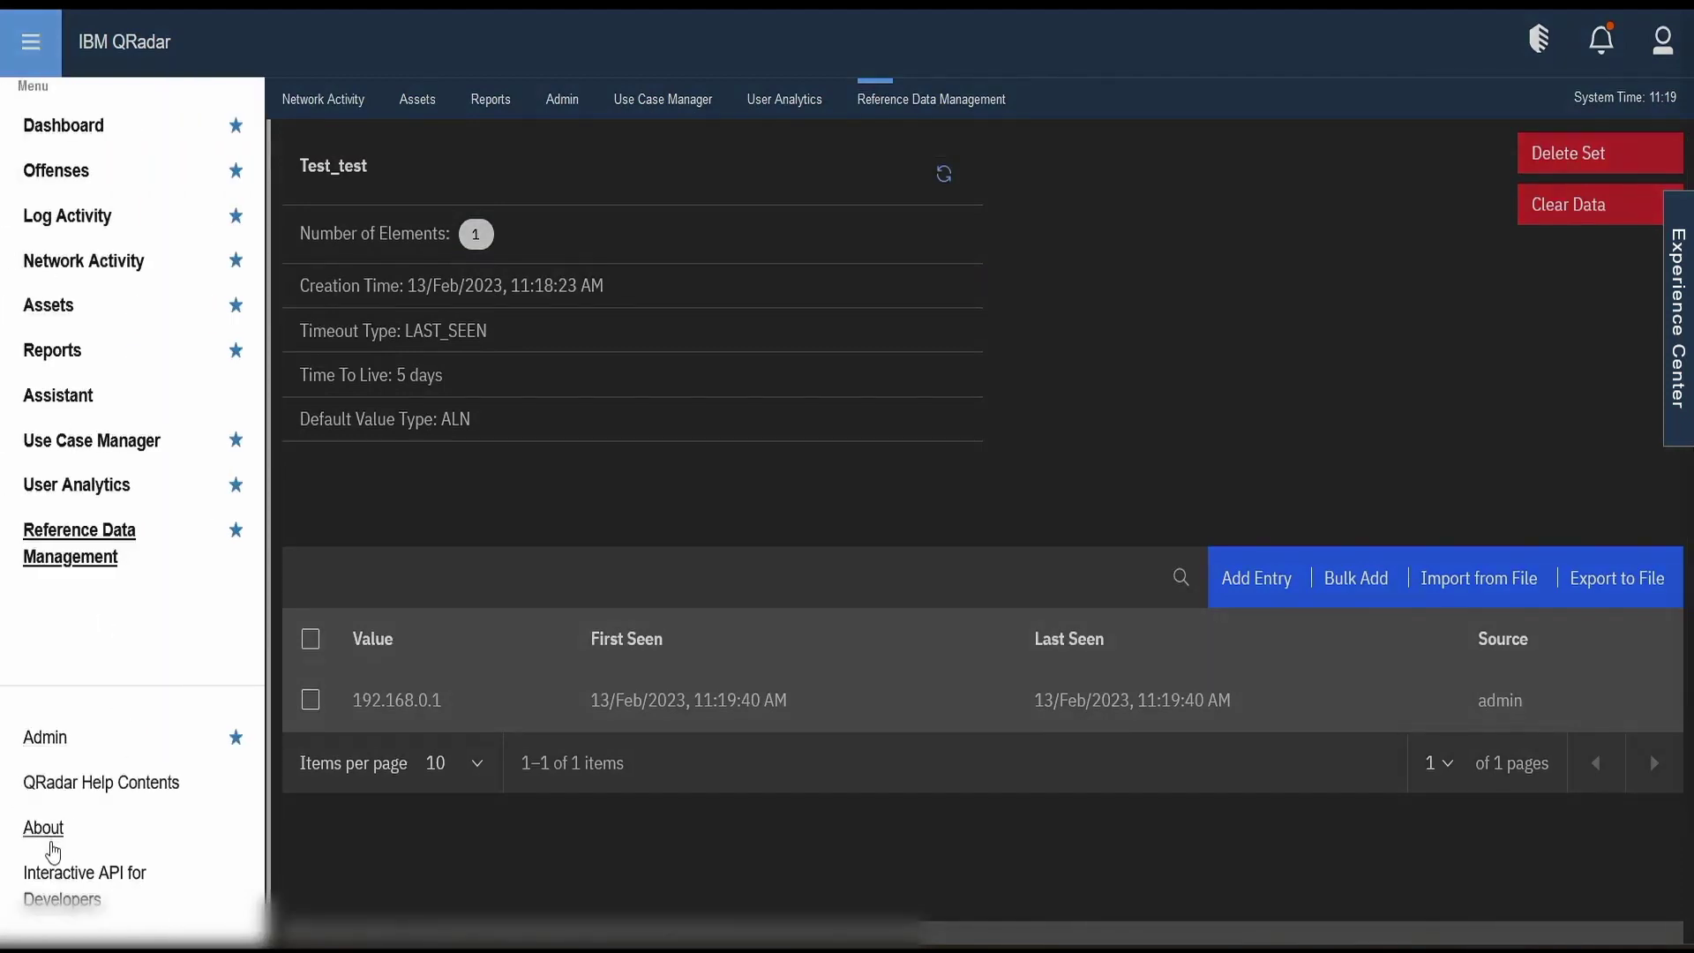
left_click(76, 889)
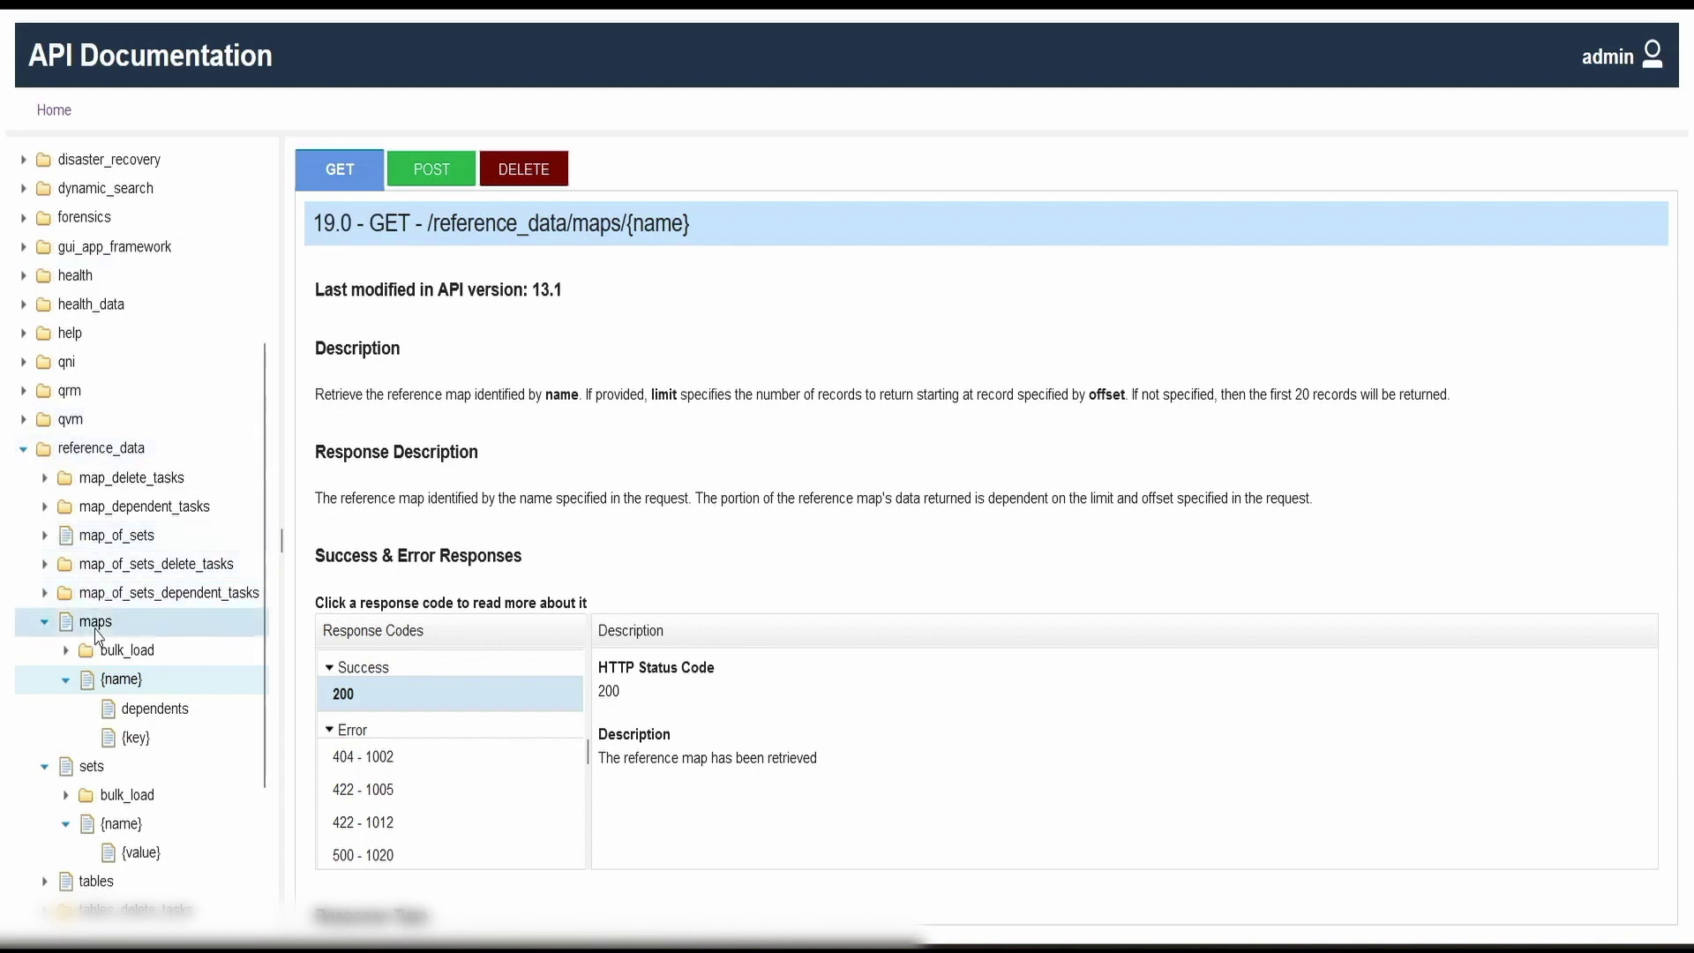
scroll(97, 633, "down", 2)
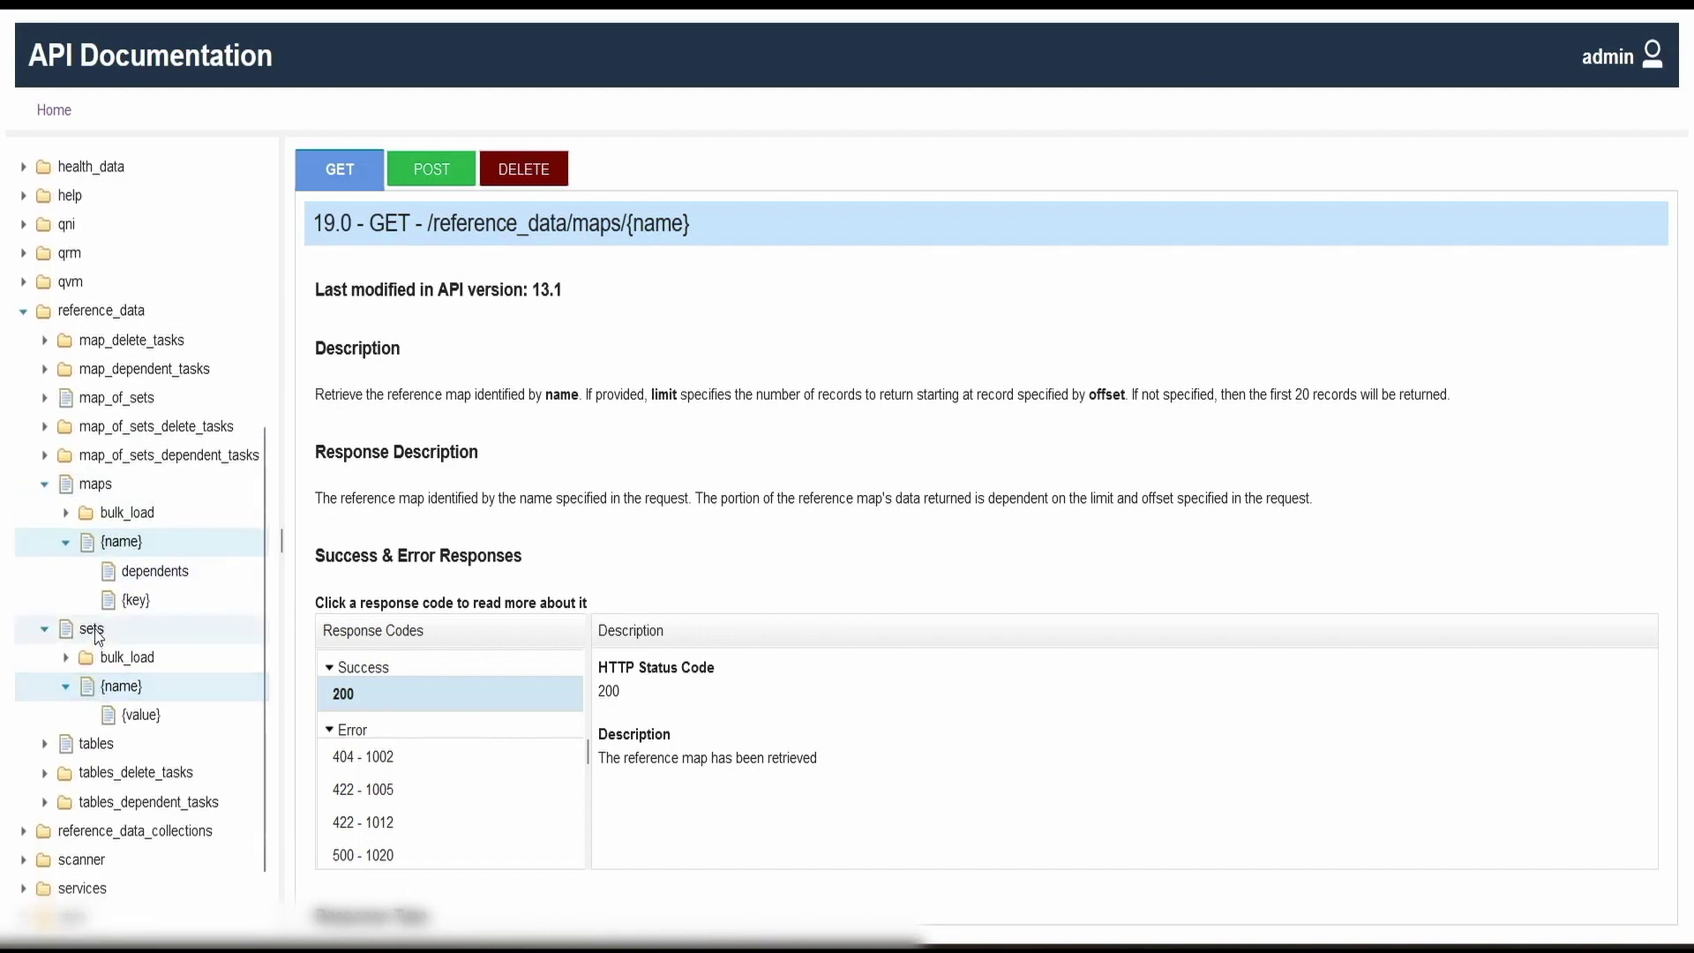
left_click(442, 196)
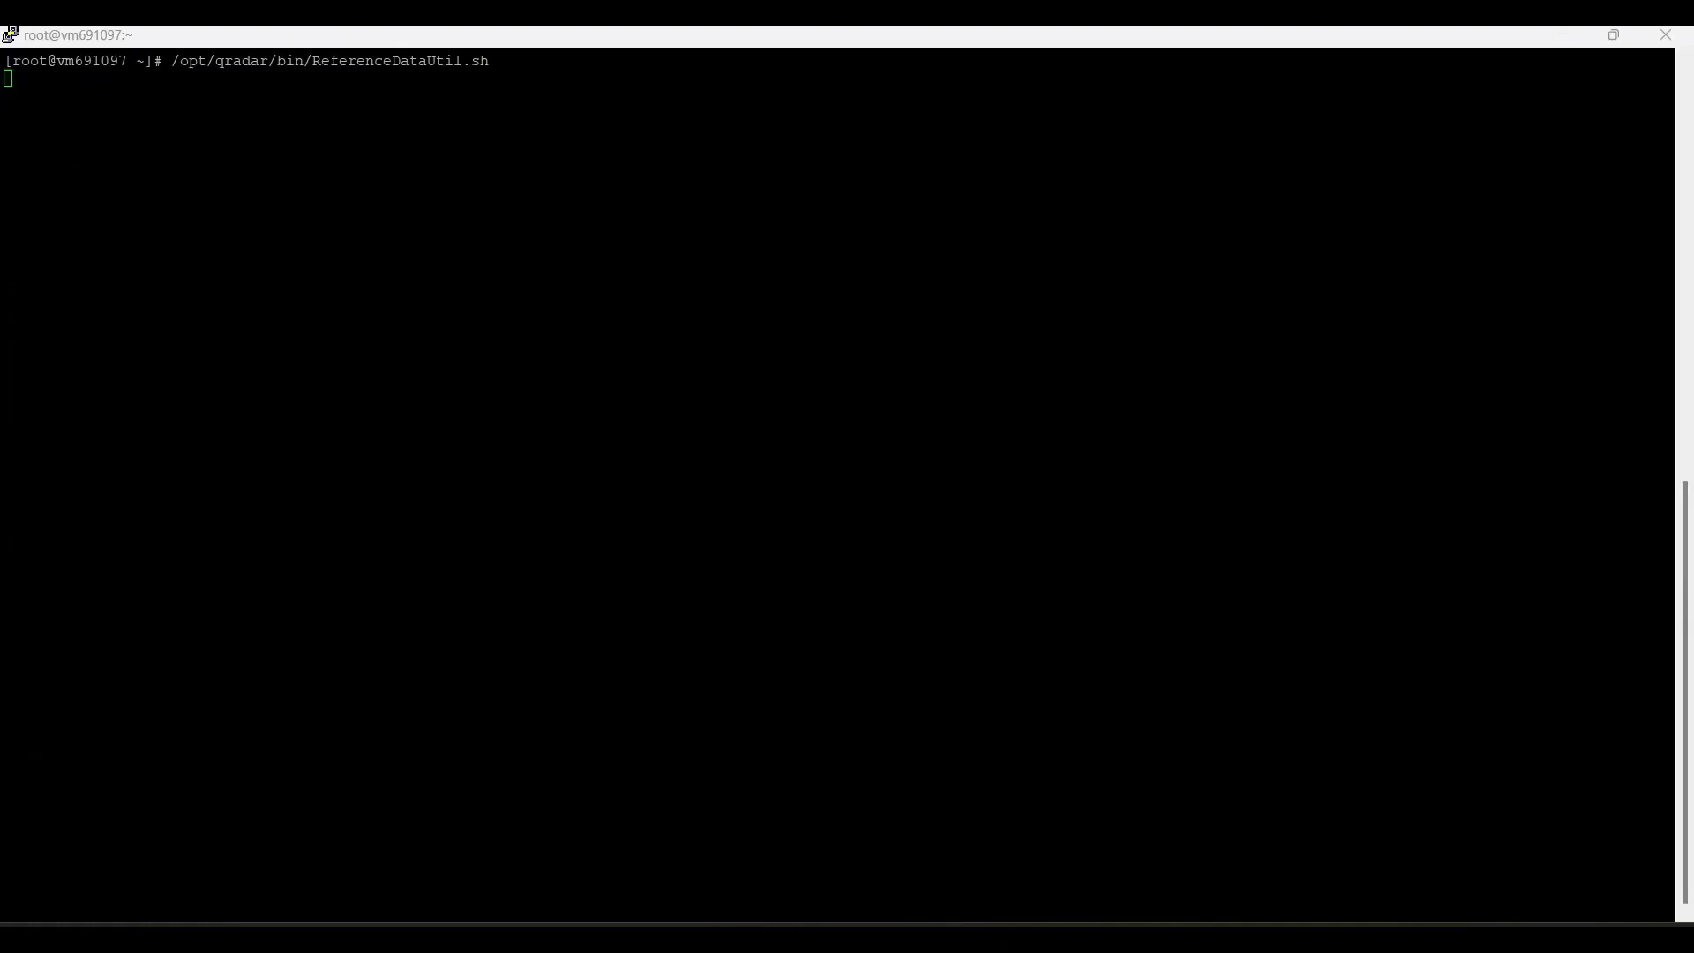
Switch to the root terminal and view the usage help of /opt/qradar/bin/ReferenceDataUtil.sh.
double_click(326, 62)
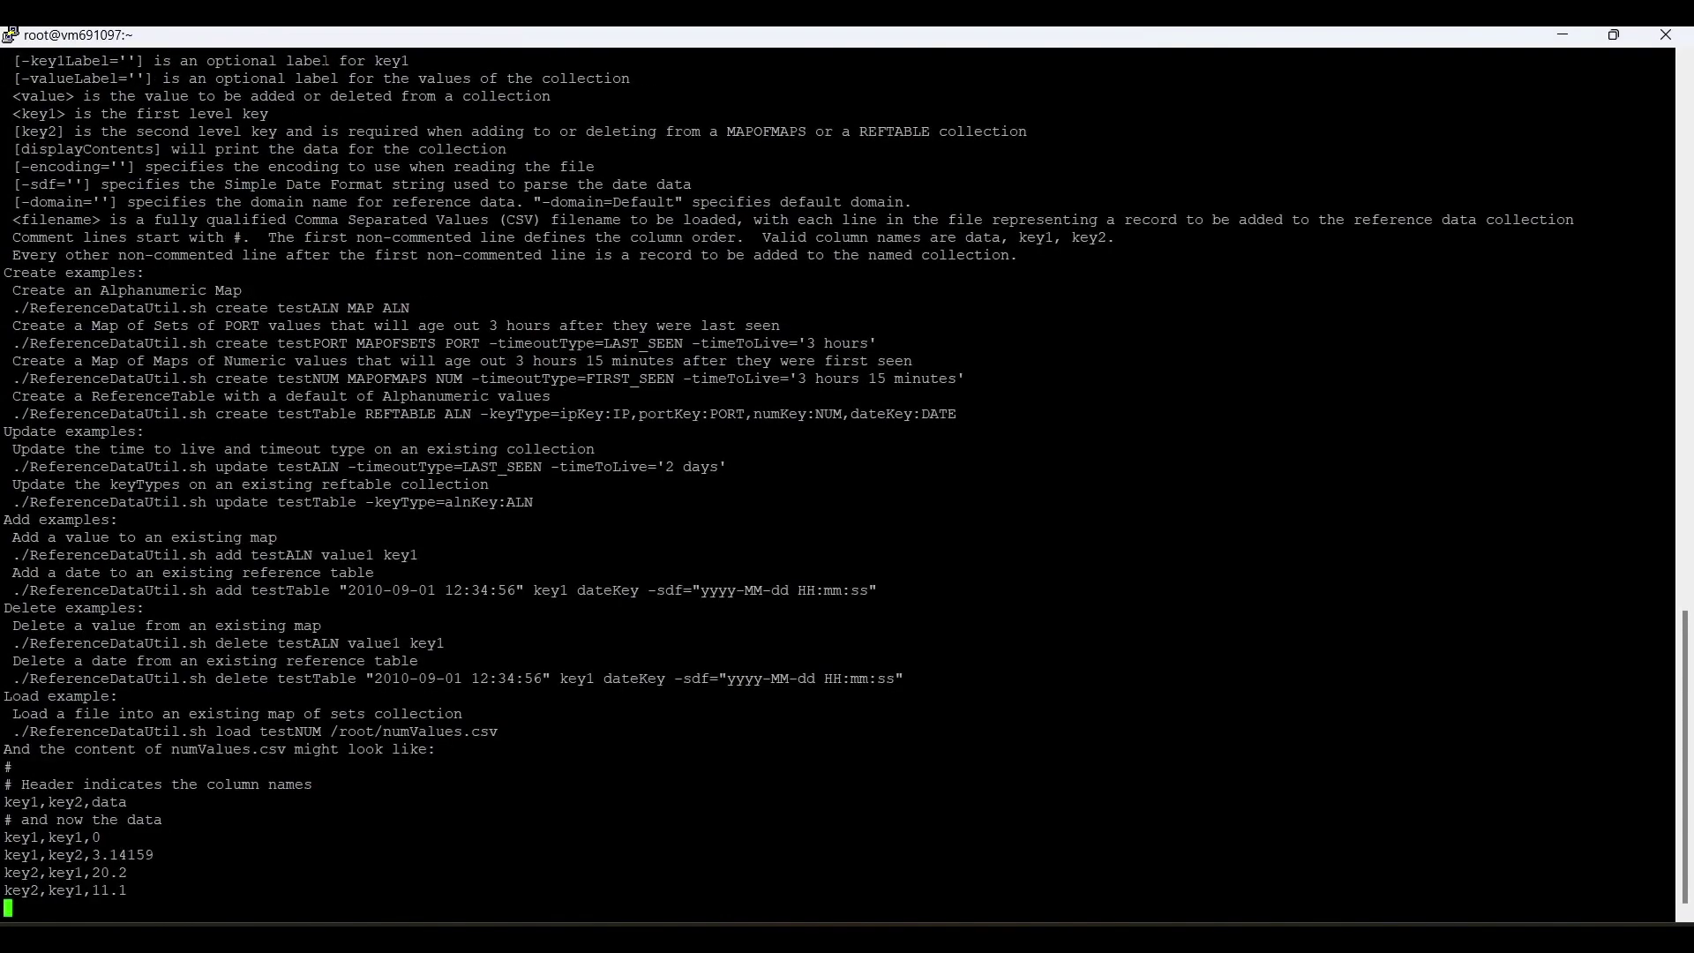
Examine the ReferenceDataUtil command list and the create syntax, including its timeoutType and FIRST_SEEN options.
key("shift+Page_Up")
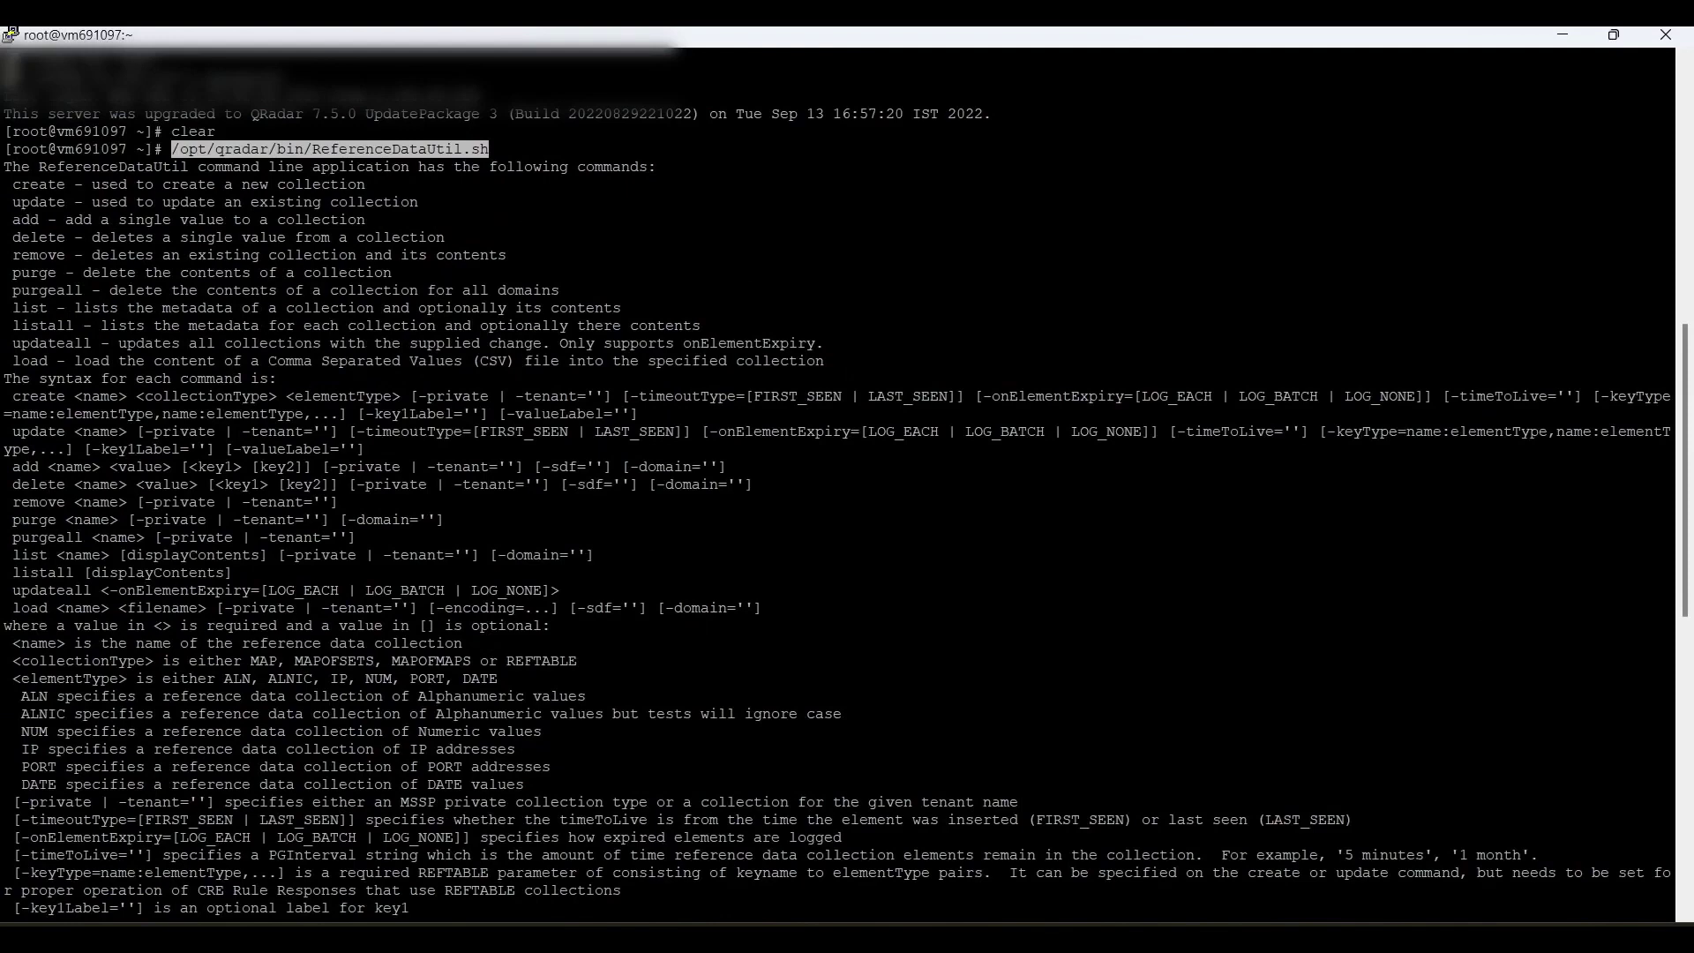
mouse_move(1687, 379)
left_mouse_down()
mouse_move(1687, 422)
mouse_move(1689, 403)
left_mouse_up()
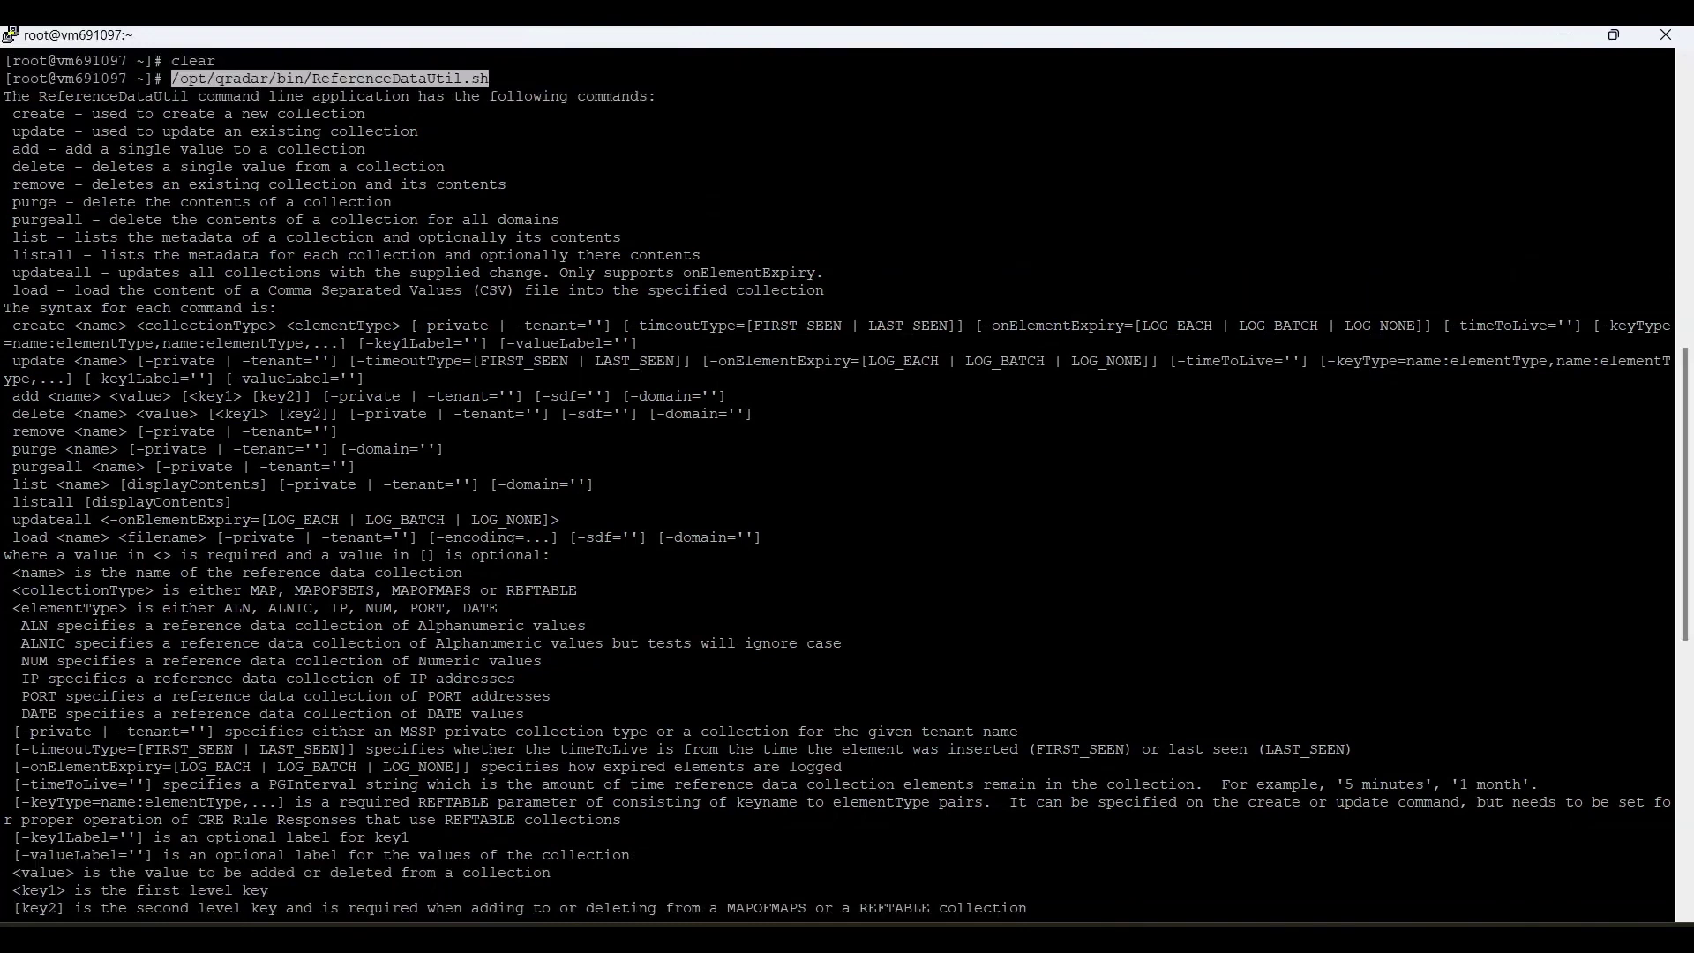
left_click_drag(9, 113, 857, 290)
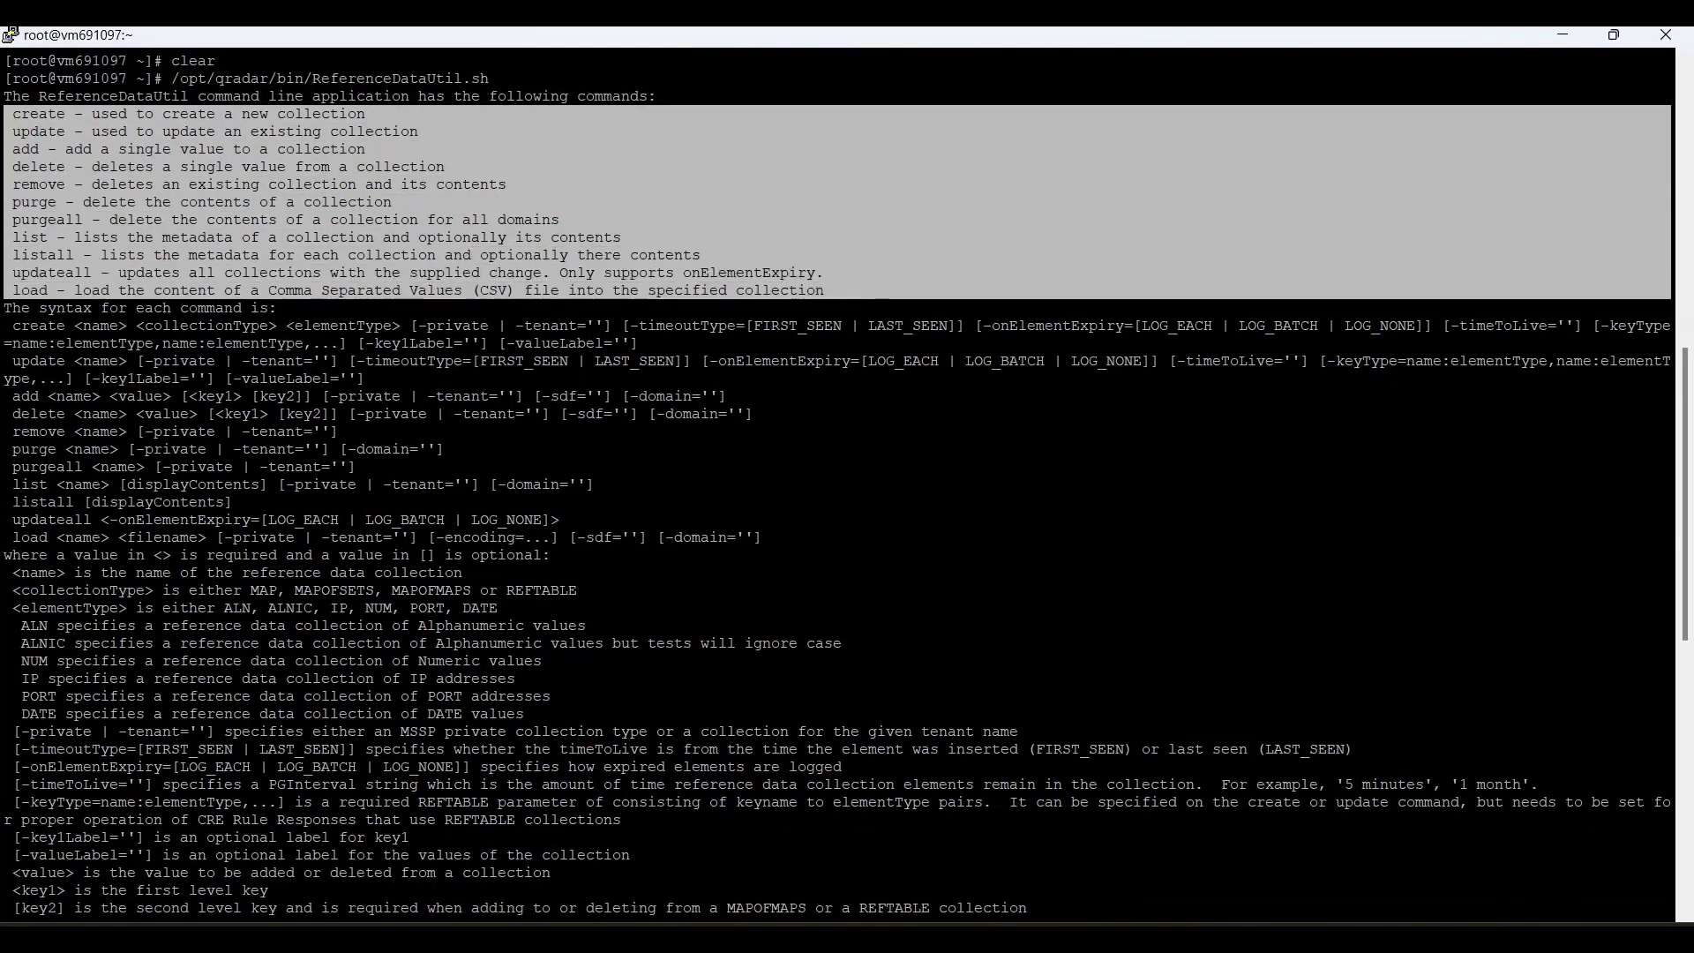
triple_click(34, 326)
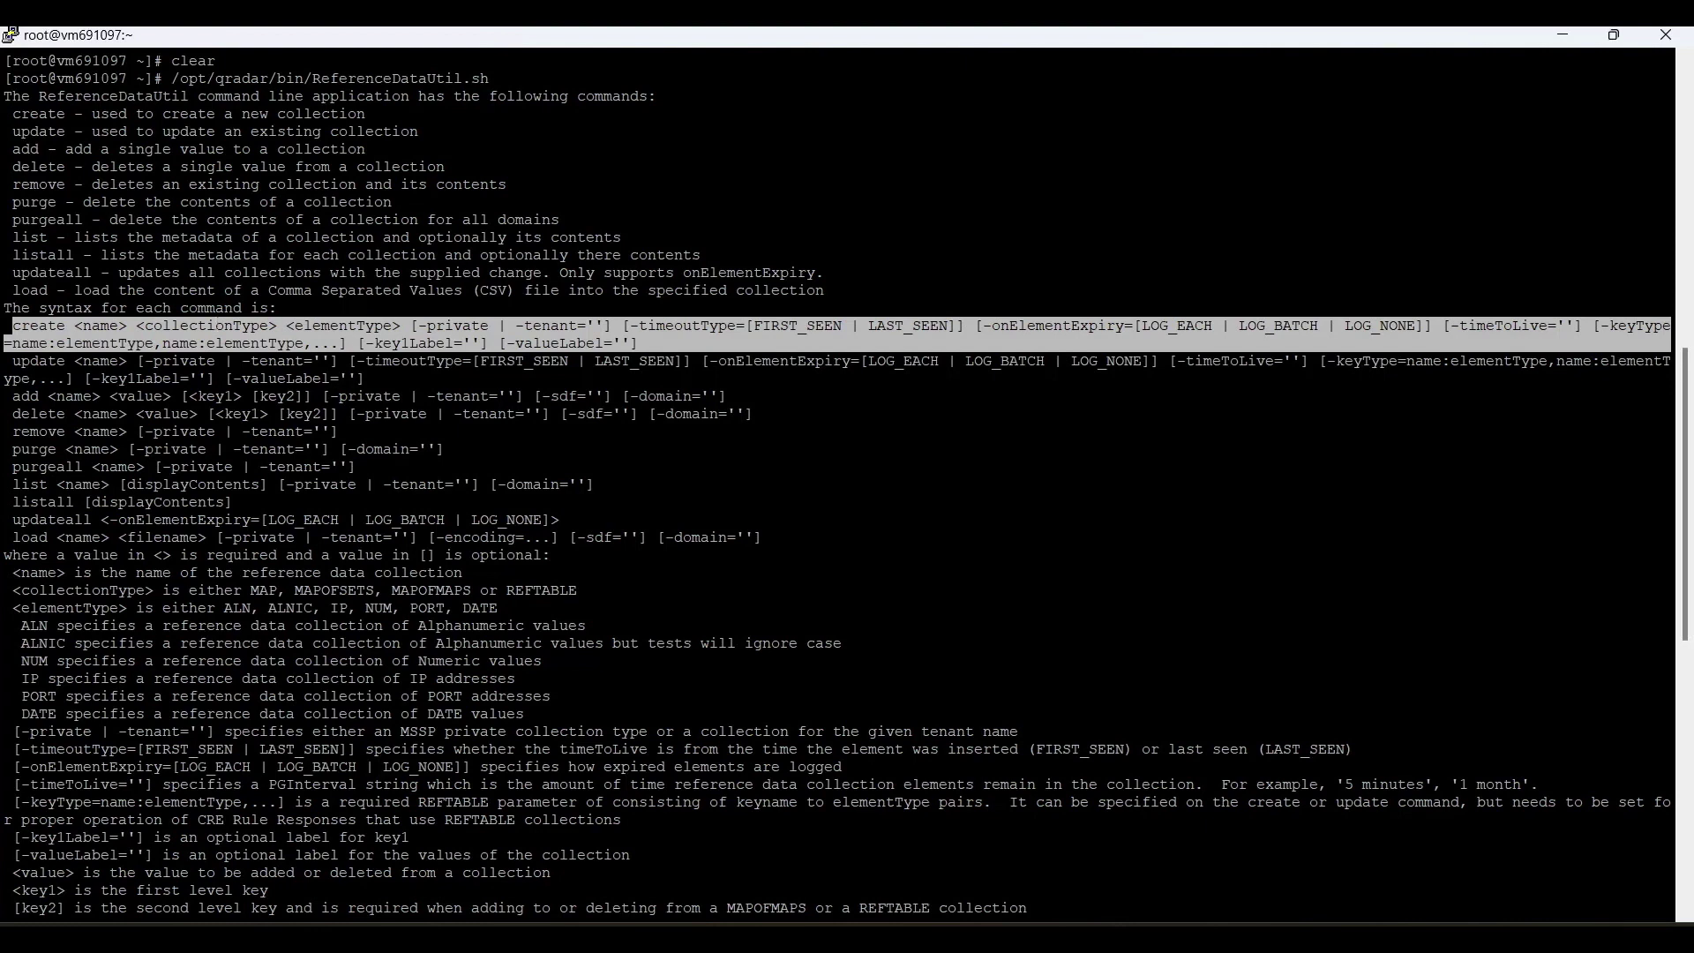
left_click(372, 325)
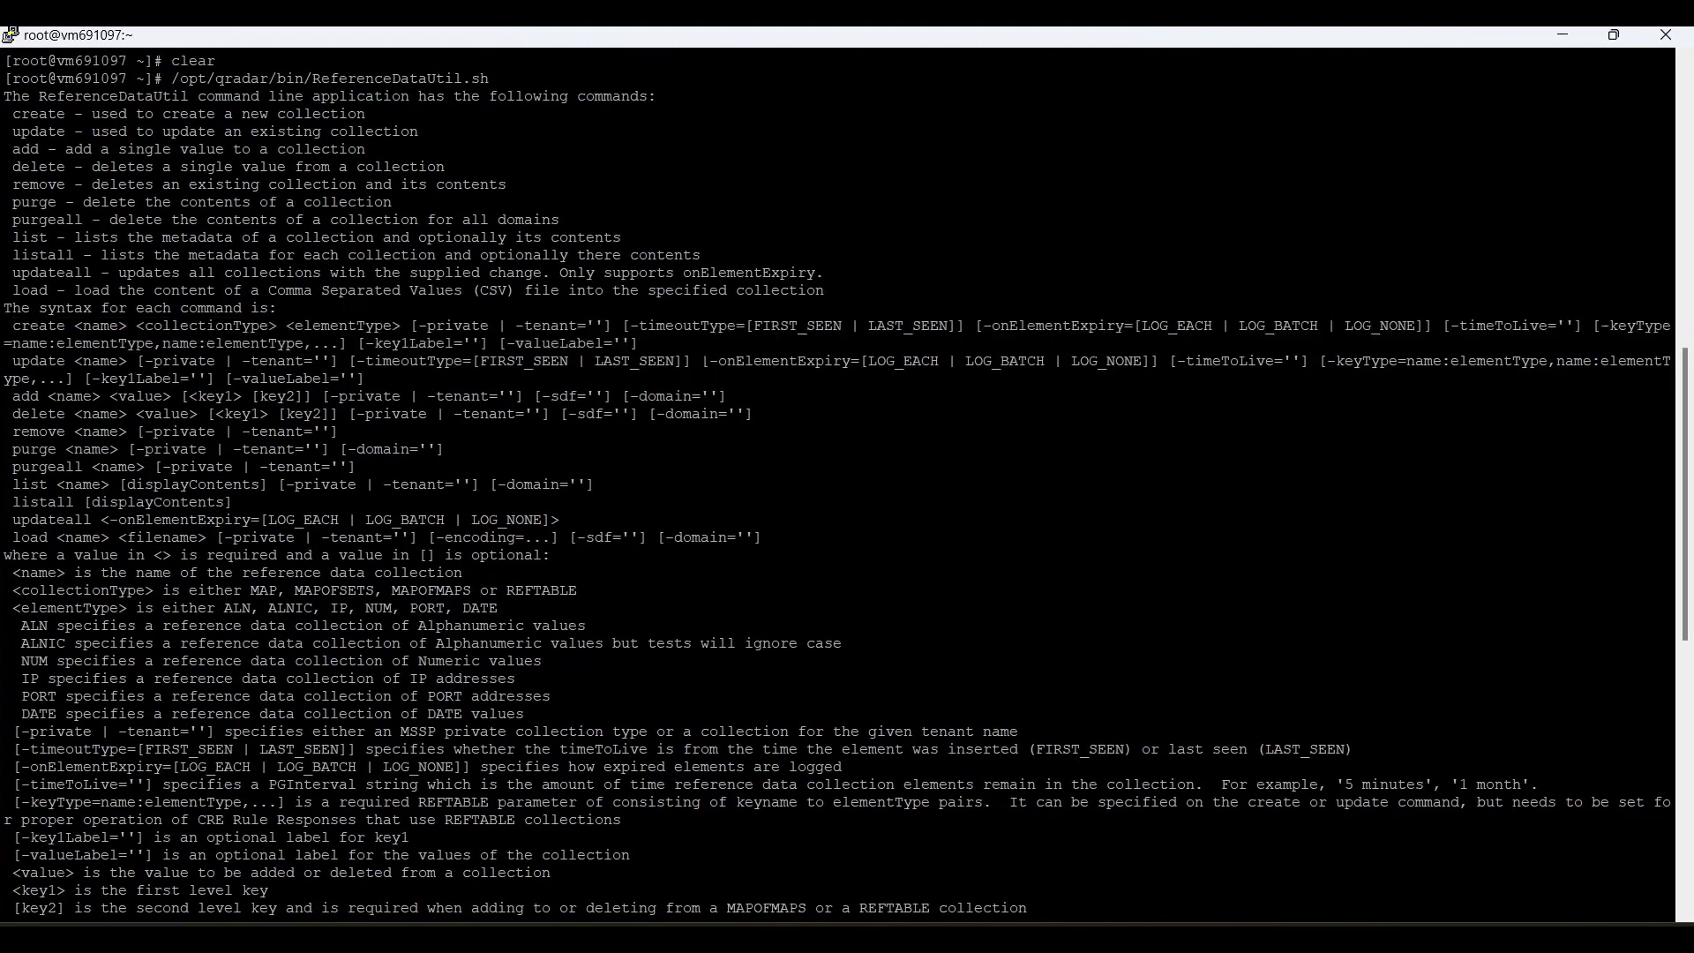
double_click(696, 326)
left_click_drag(753, 326, 806, 325)
left_click(806, 325)
Examine the create, update, add, delete and load examples at the end of the usage help.
scroll(838, 484, "down", 15)
left_click_drag(4, 273, 513, 735)
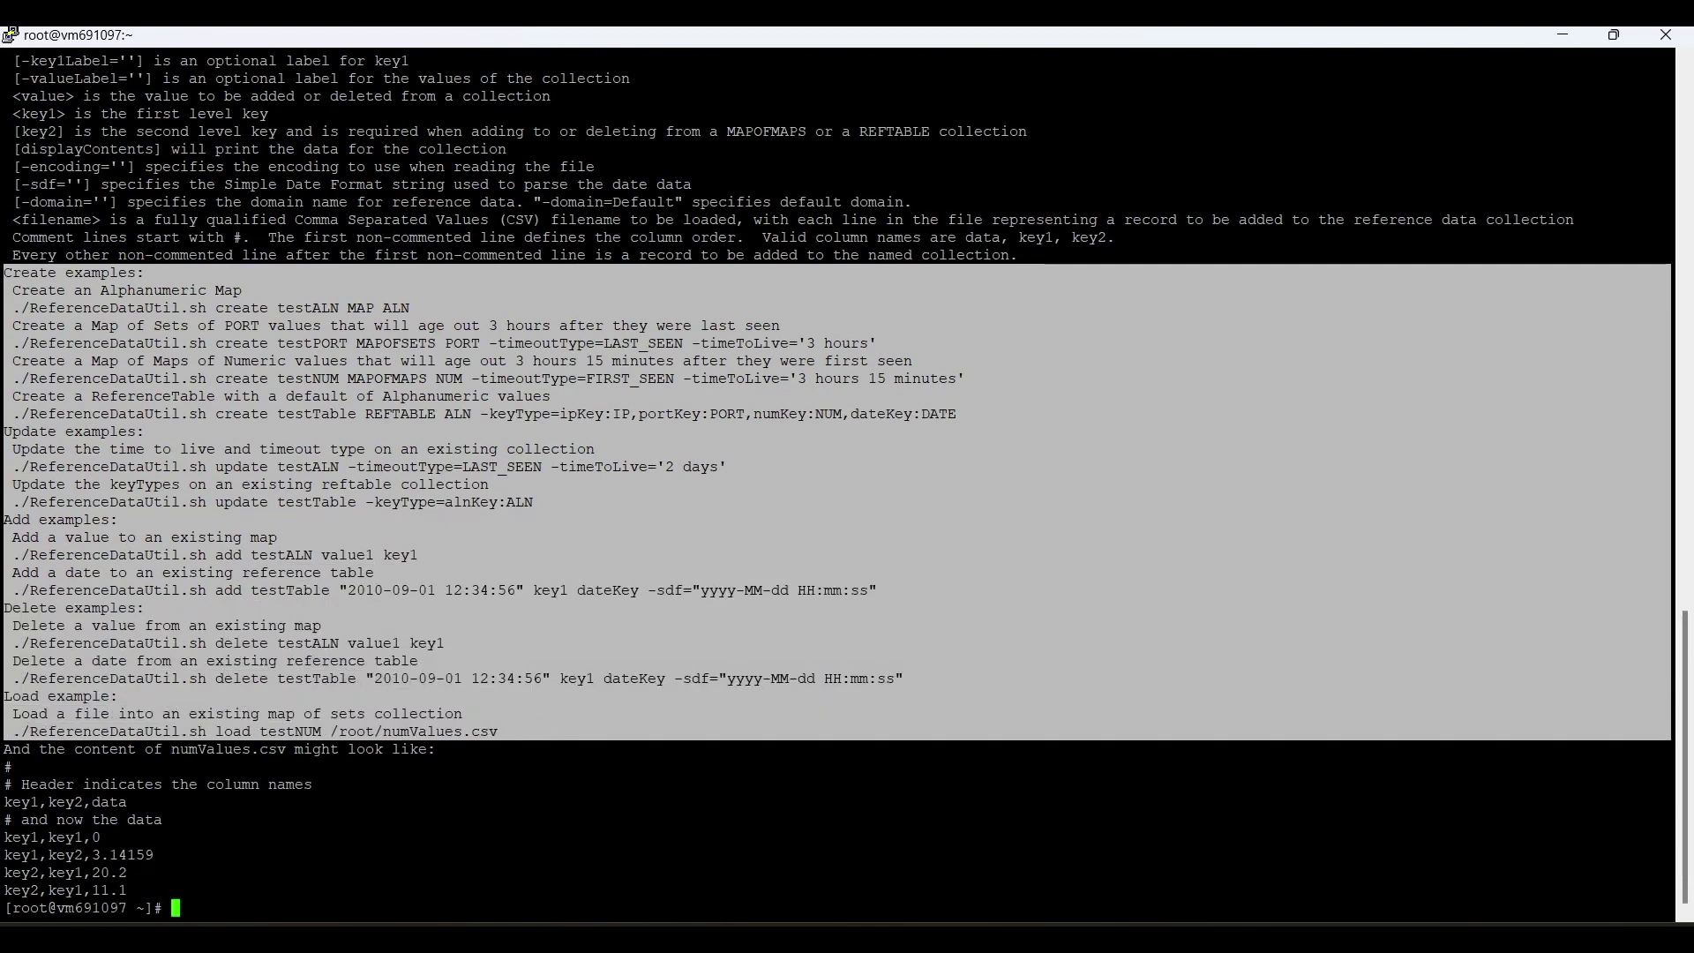
left_click(513, 735)
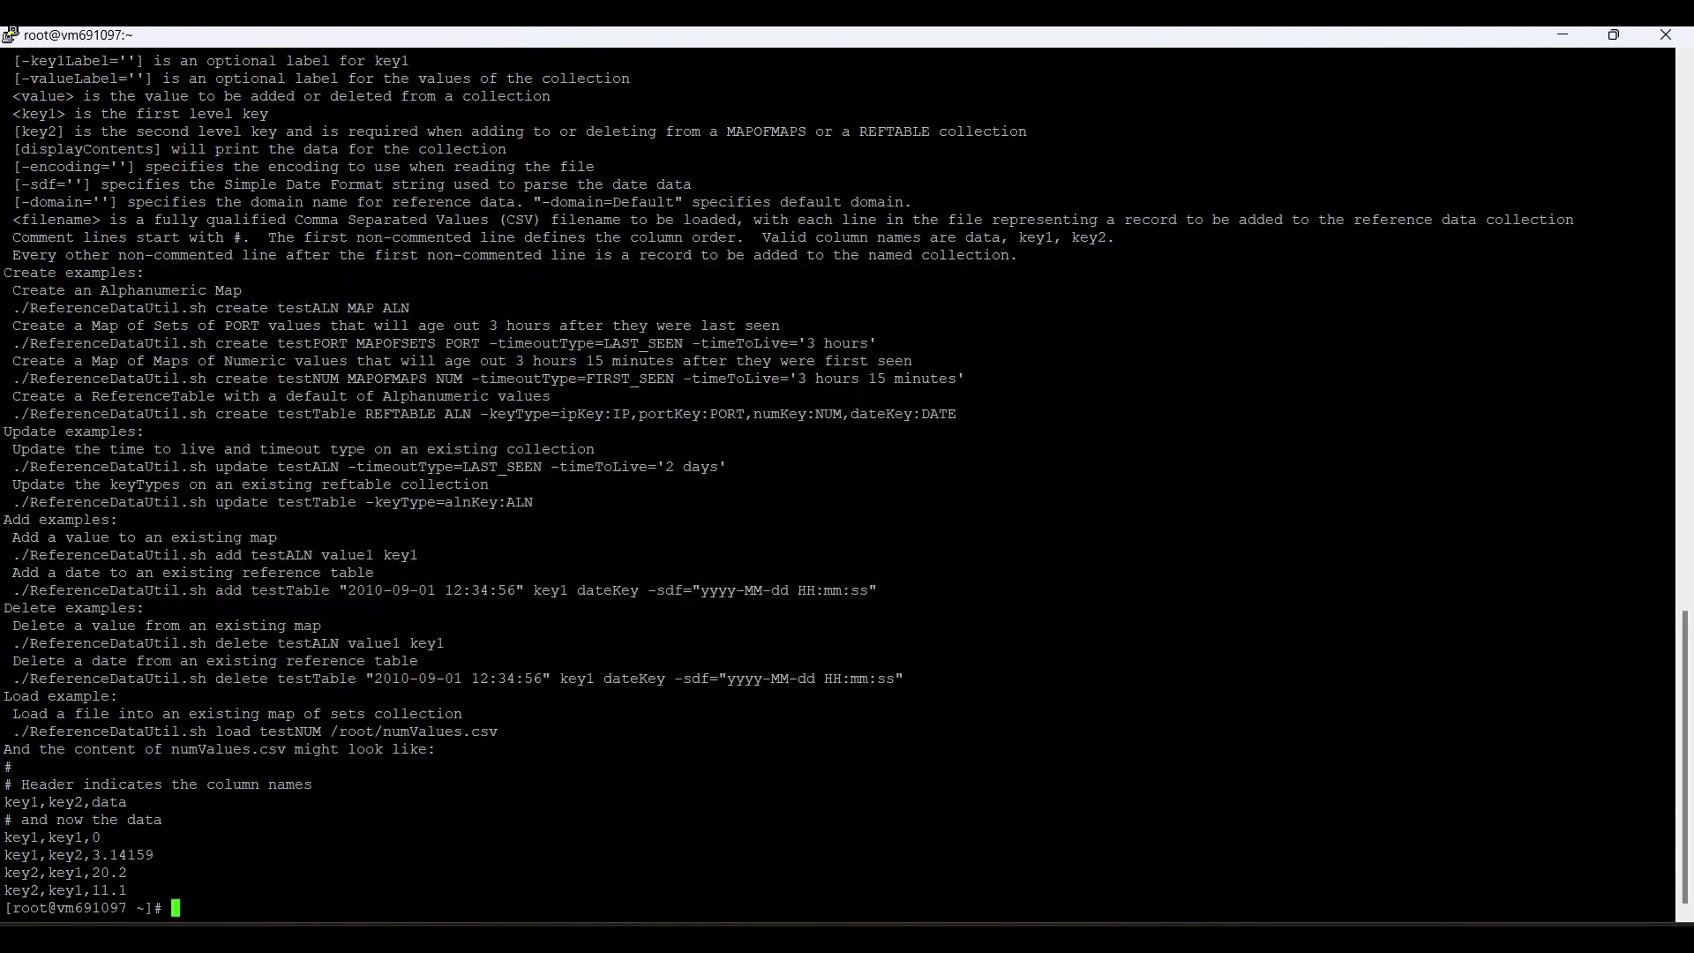
Copy the example ./ReferenceDataUtil.sh create testALN MAP ALN to the prompt and review its collection name and type.
left_click_drag(12, 308, 409, 307)
right_click(409, 308)
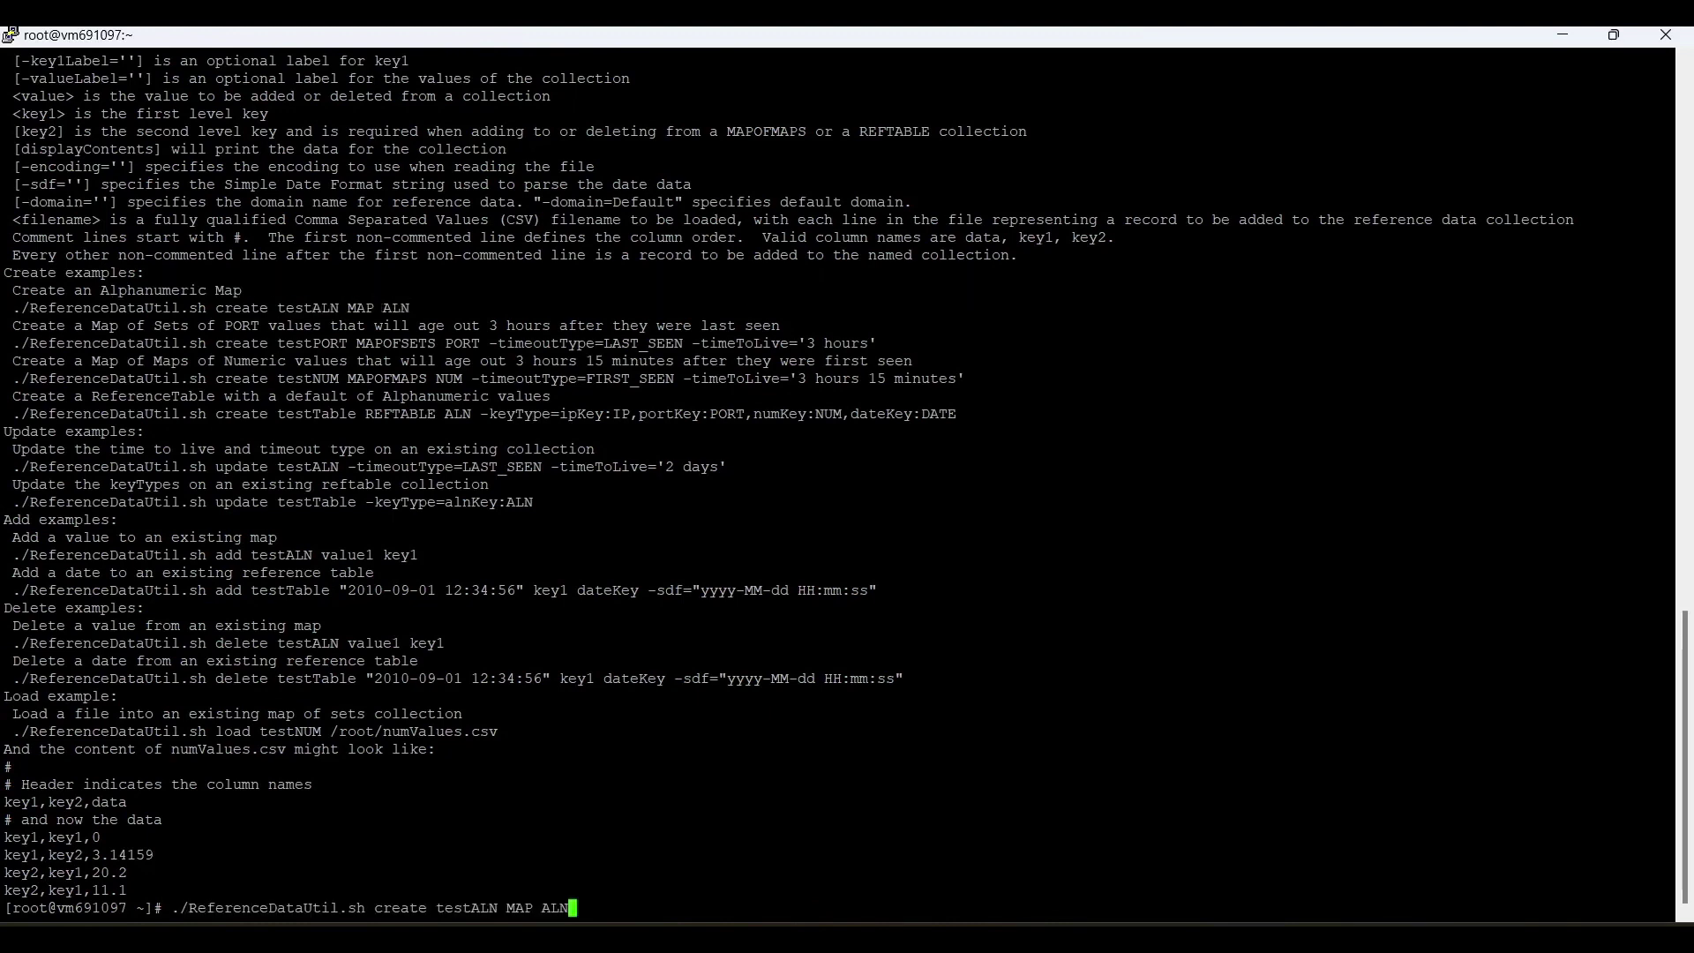
double_click(473, 908)
double_click(519, 908)
Replace the leading ./ of the create command with /opt/qradar/bin/ and run it to create the testALN map.
key("Home")
key("Delete")
key("Delete")
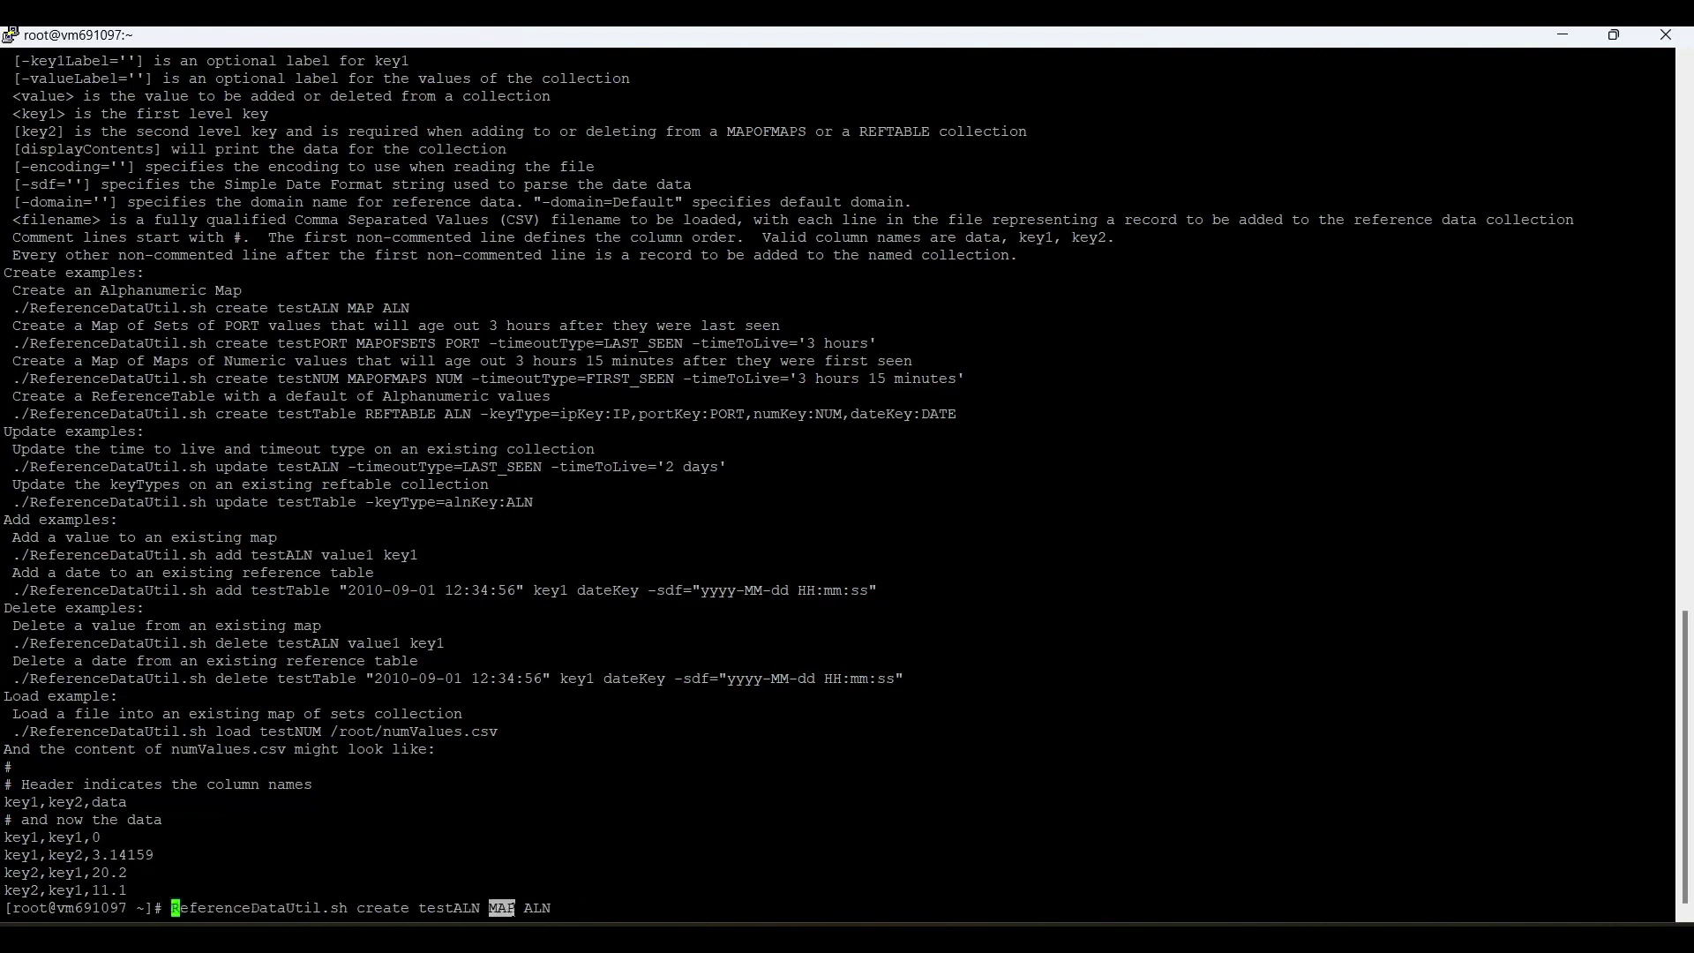
type("/op")
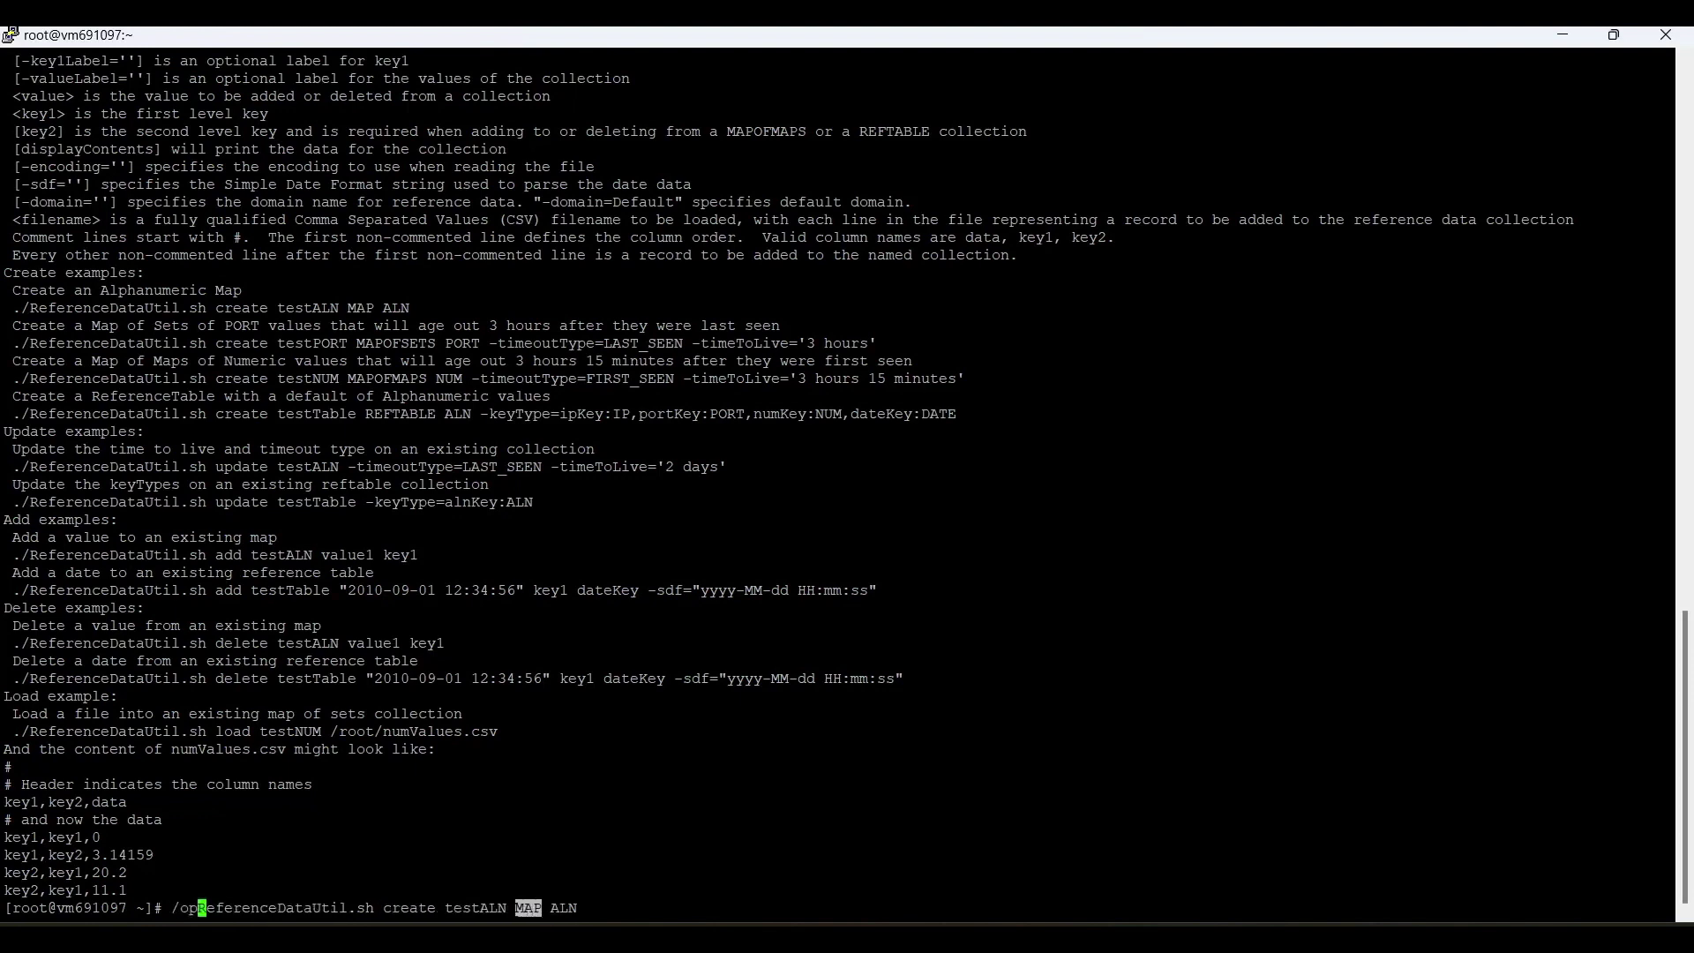
type("/")
key("BackSpace")
type("t/")
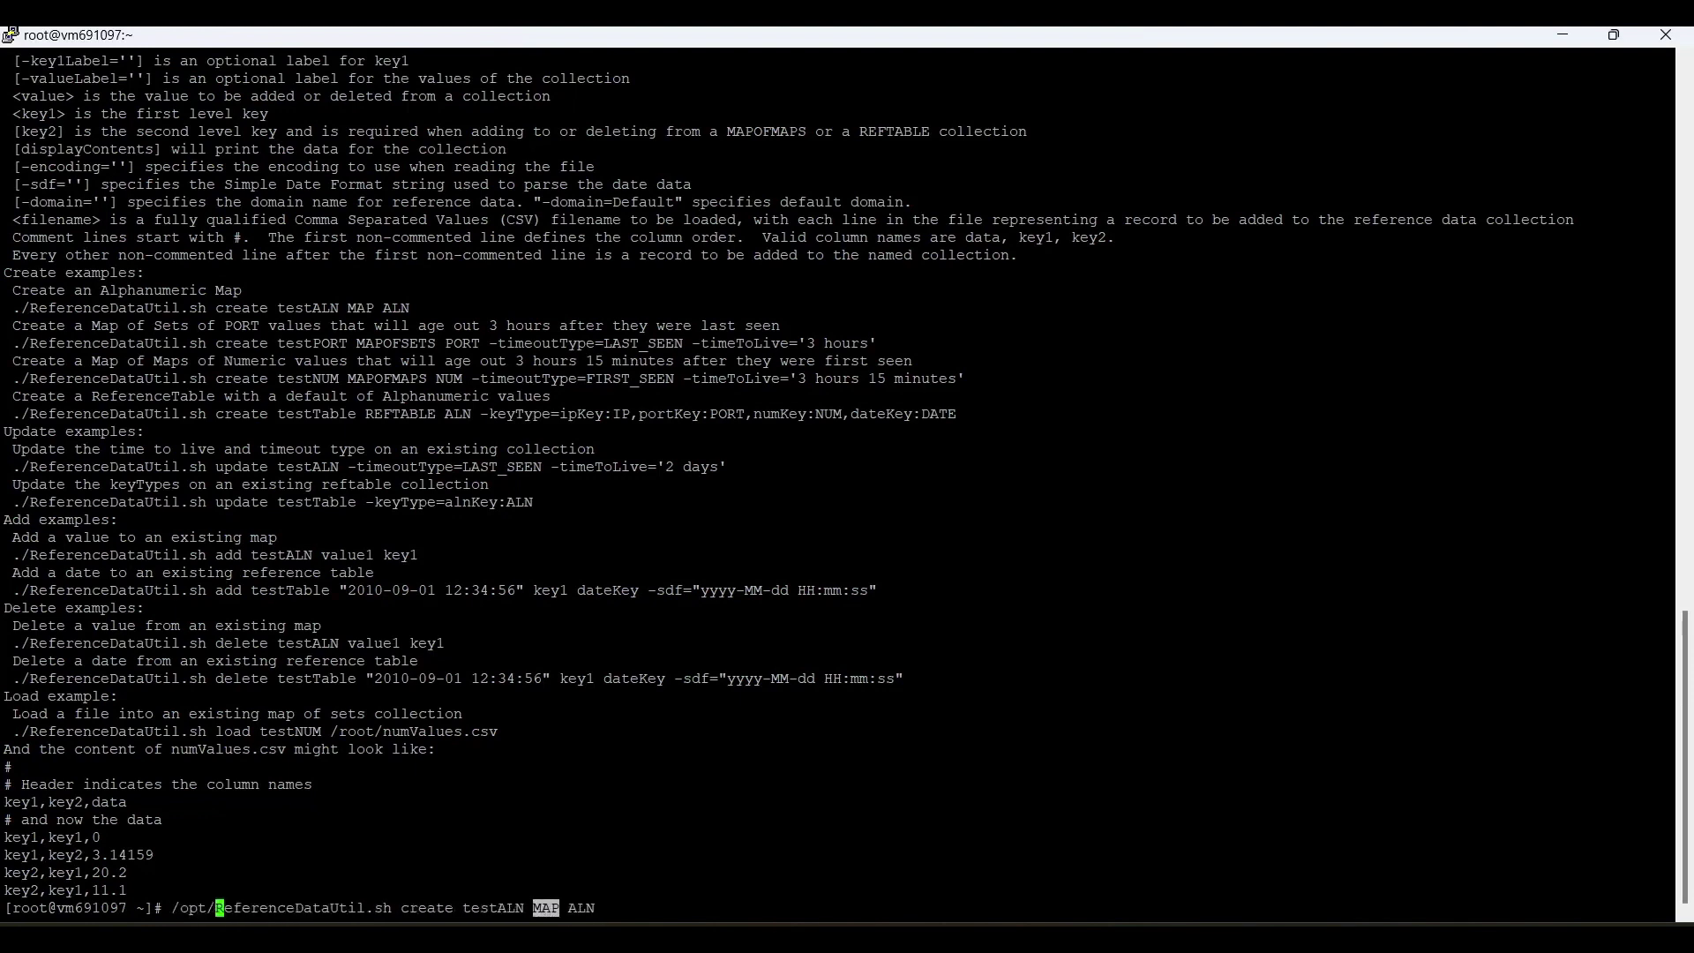
type("qradar/")
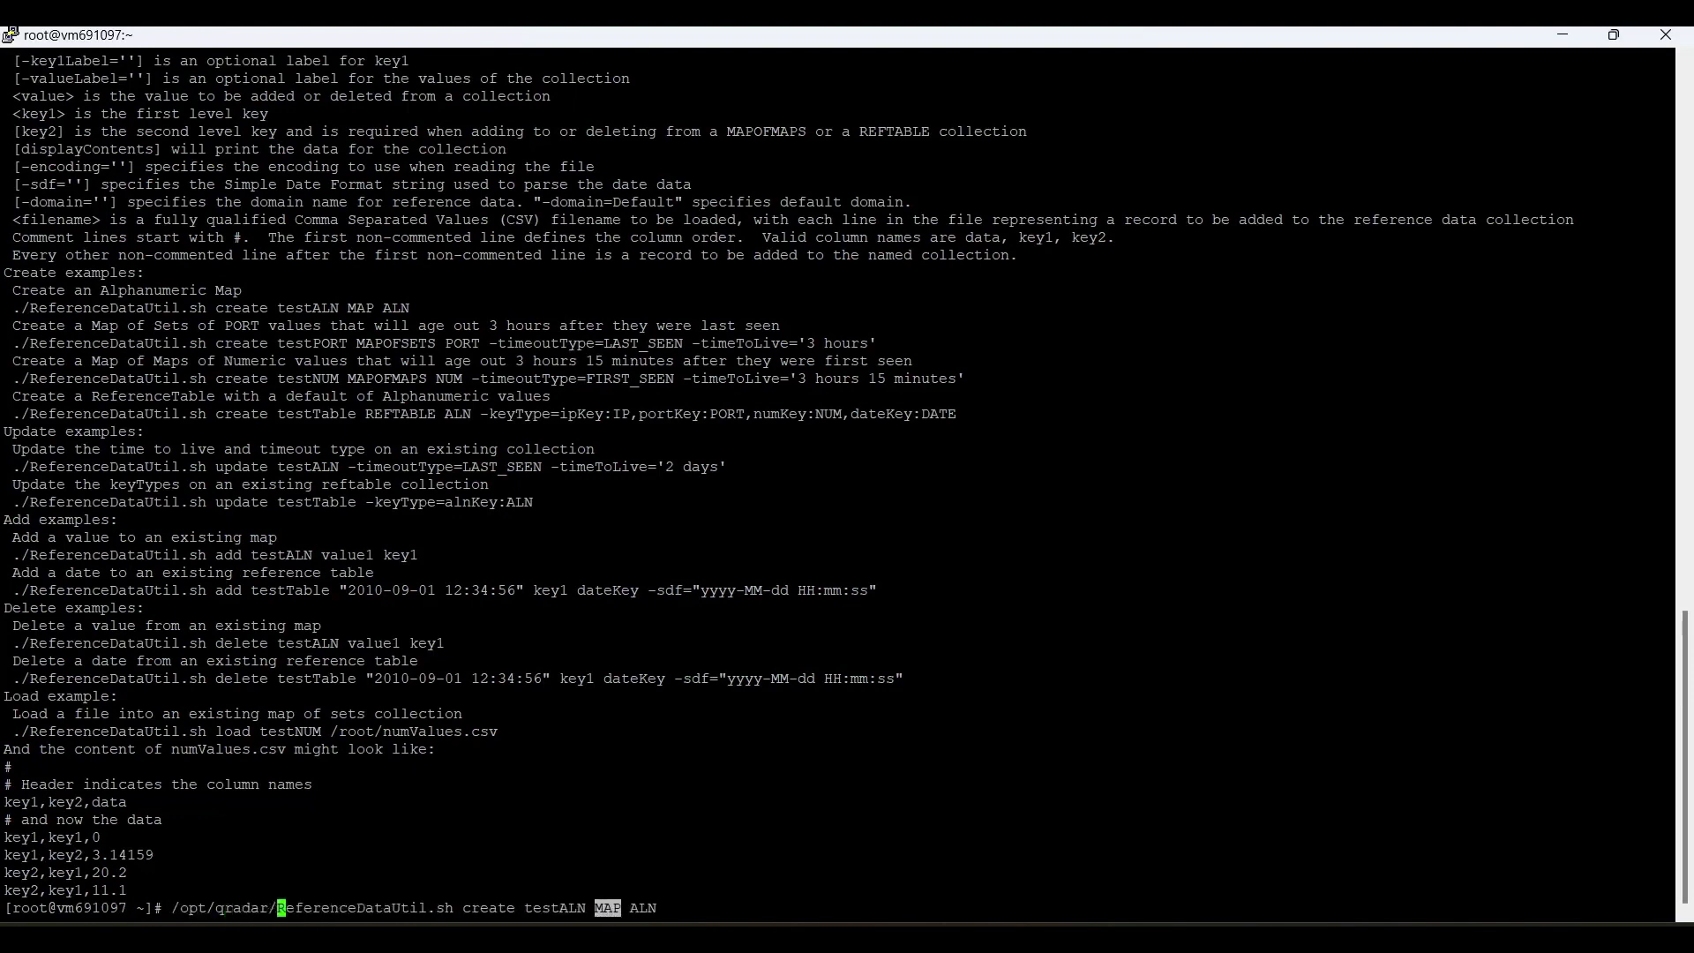
type("bin/")
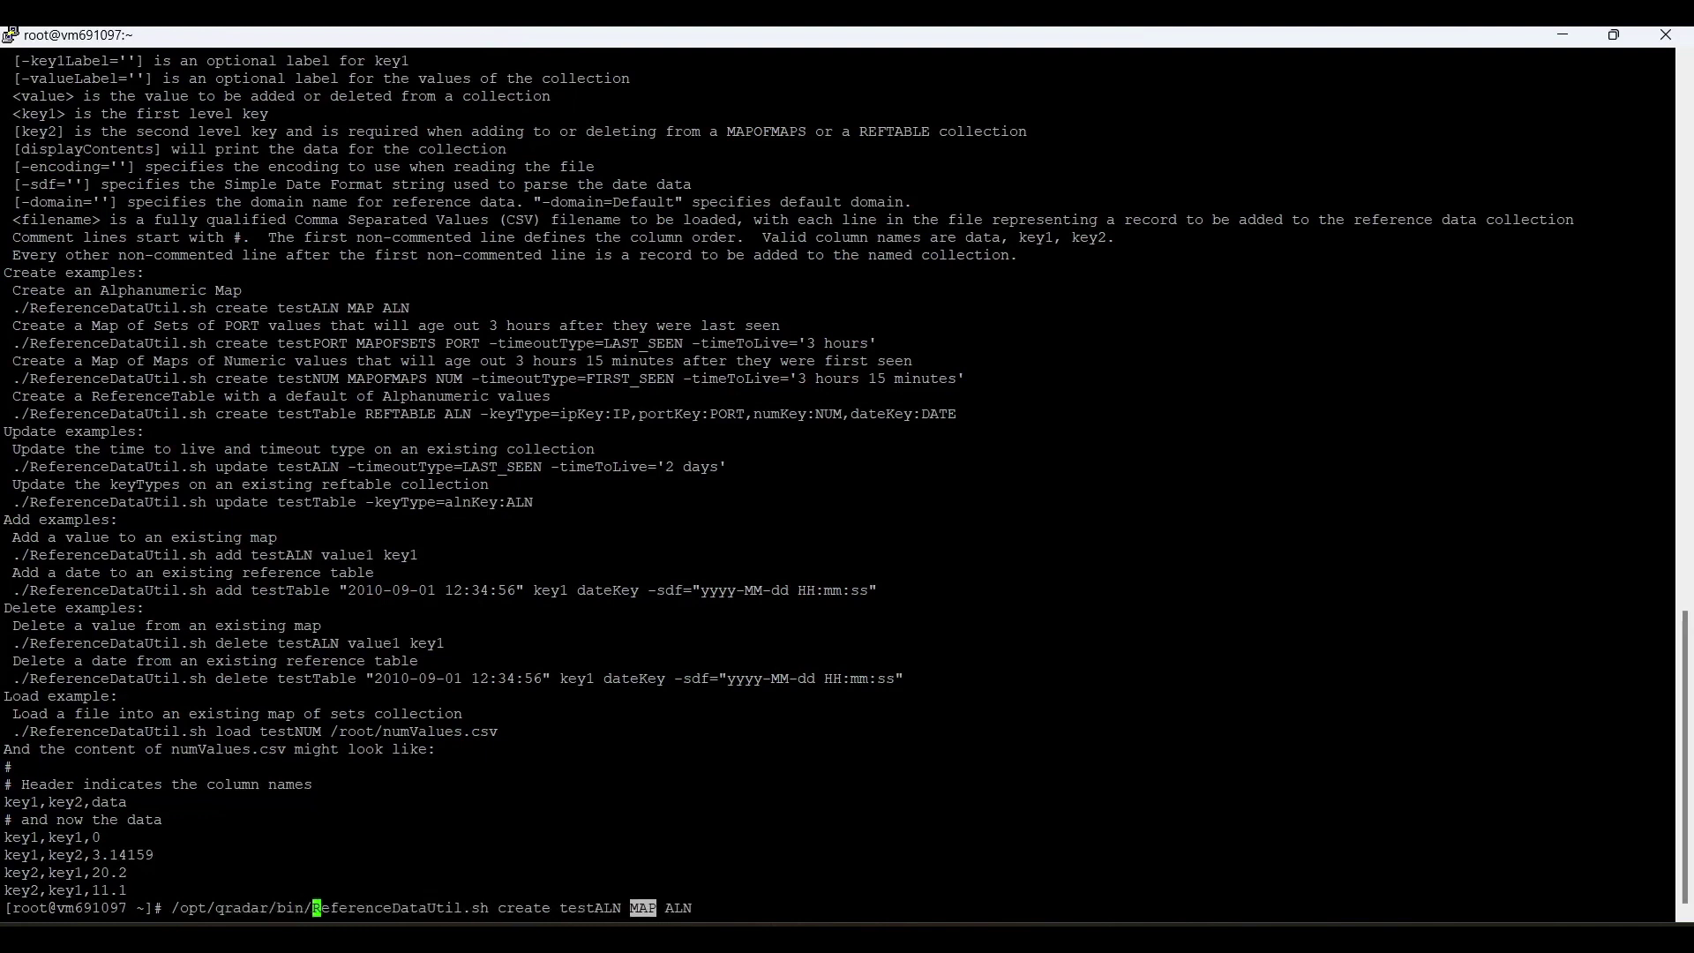
key("Return")
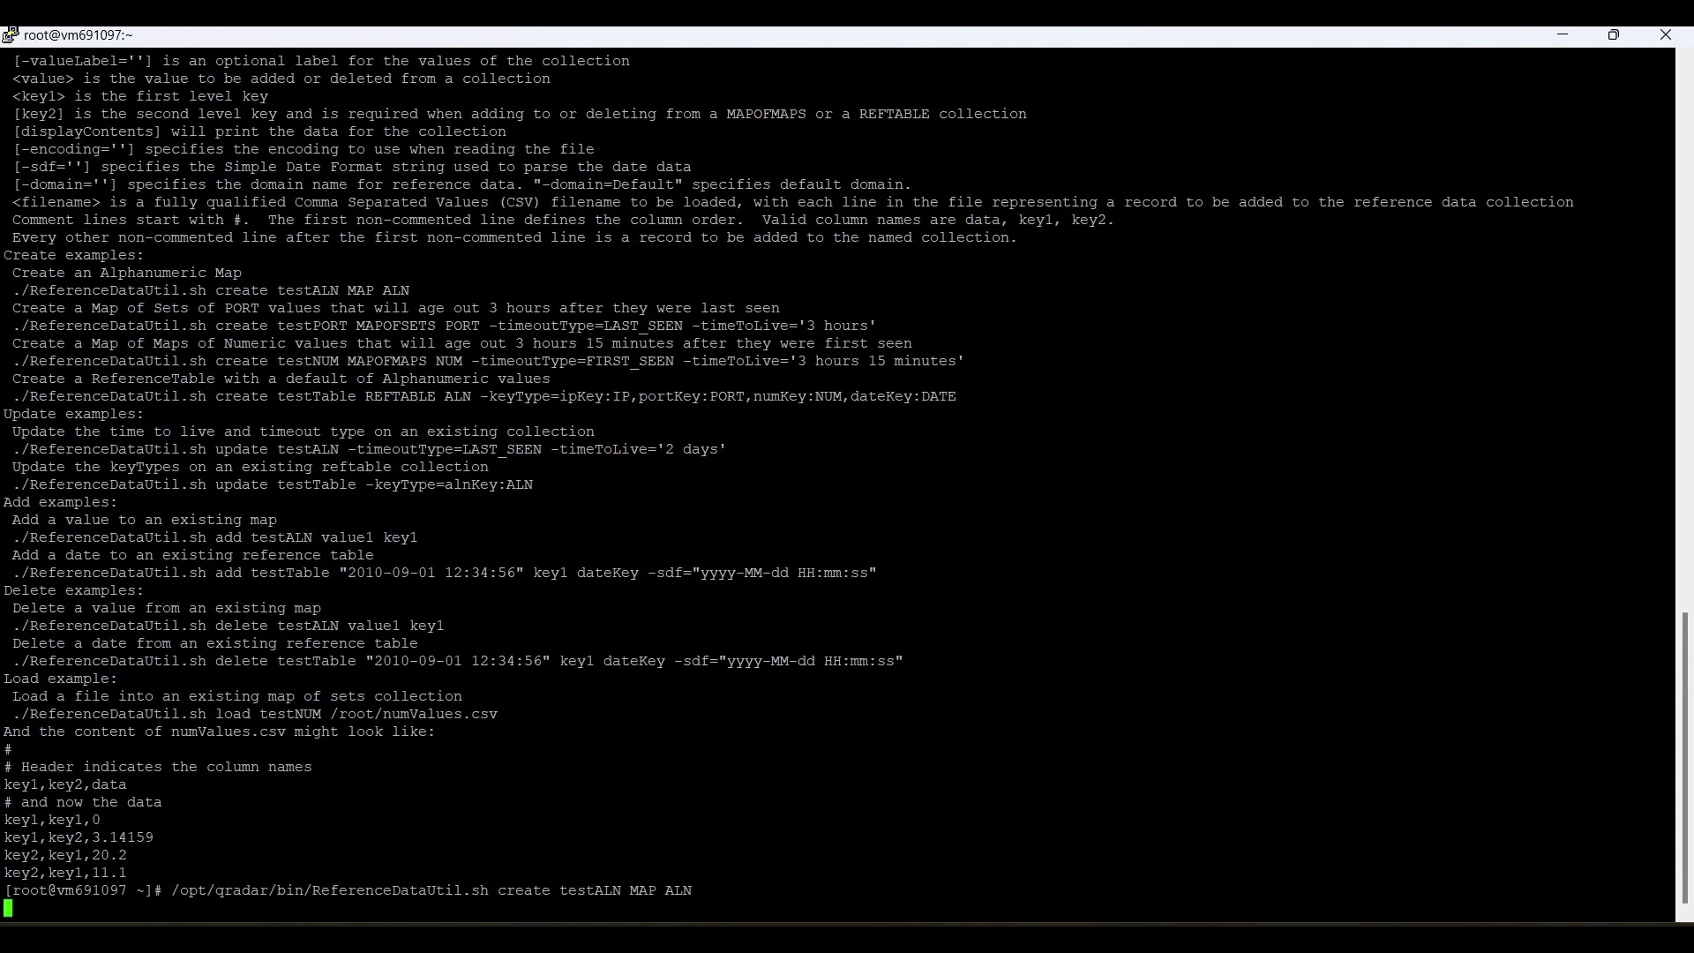
Review the create command's echoed arguments and its result message.
double_click(643, 890)
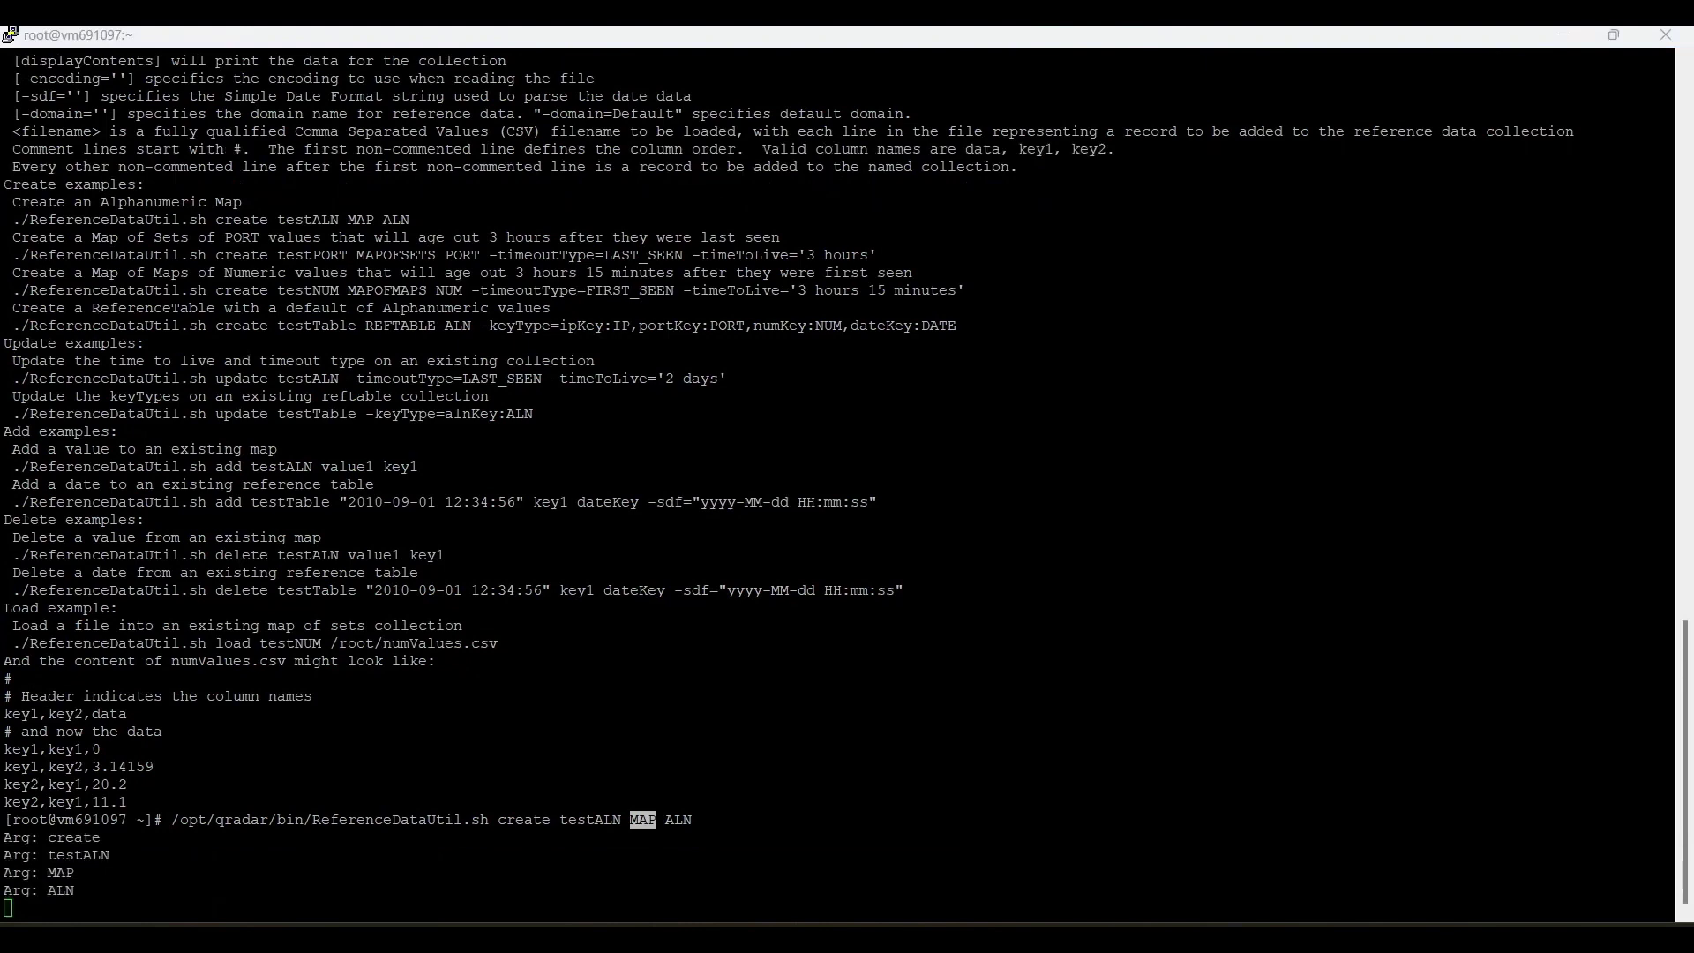
left_click_drag(1669, 891, 4, 837)
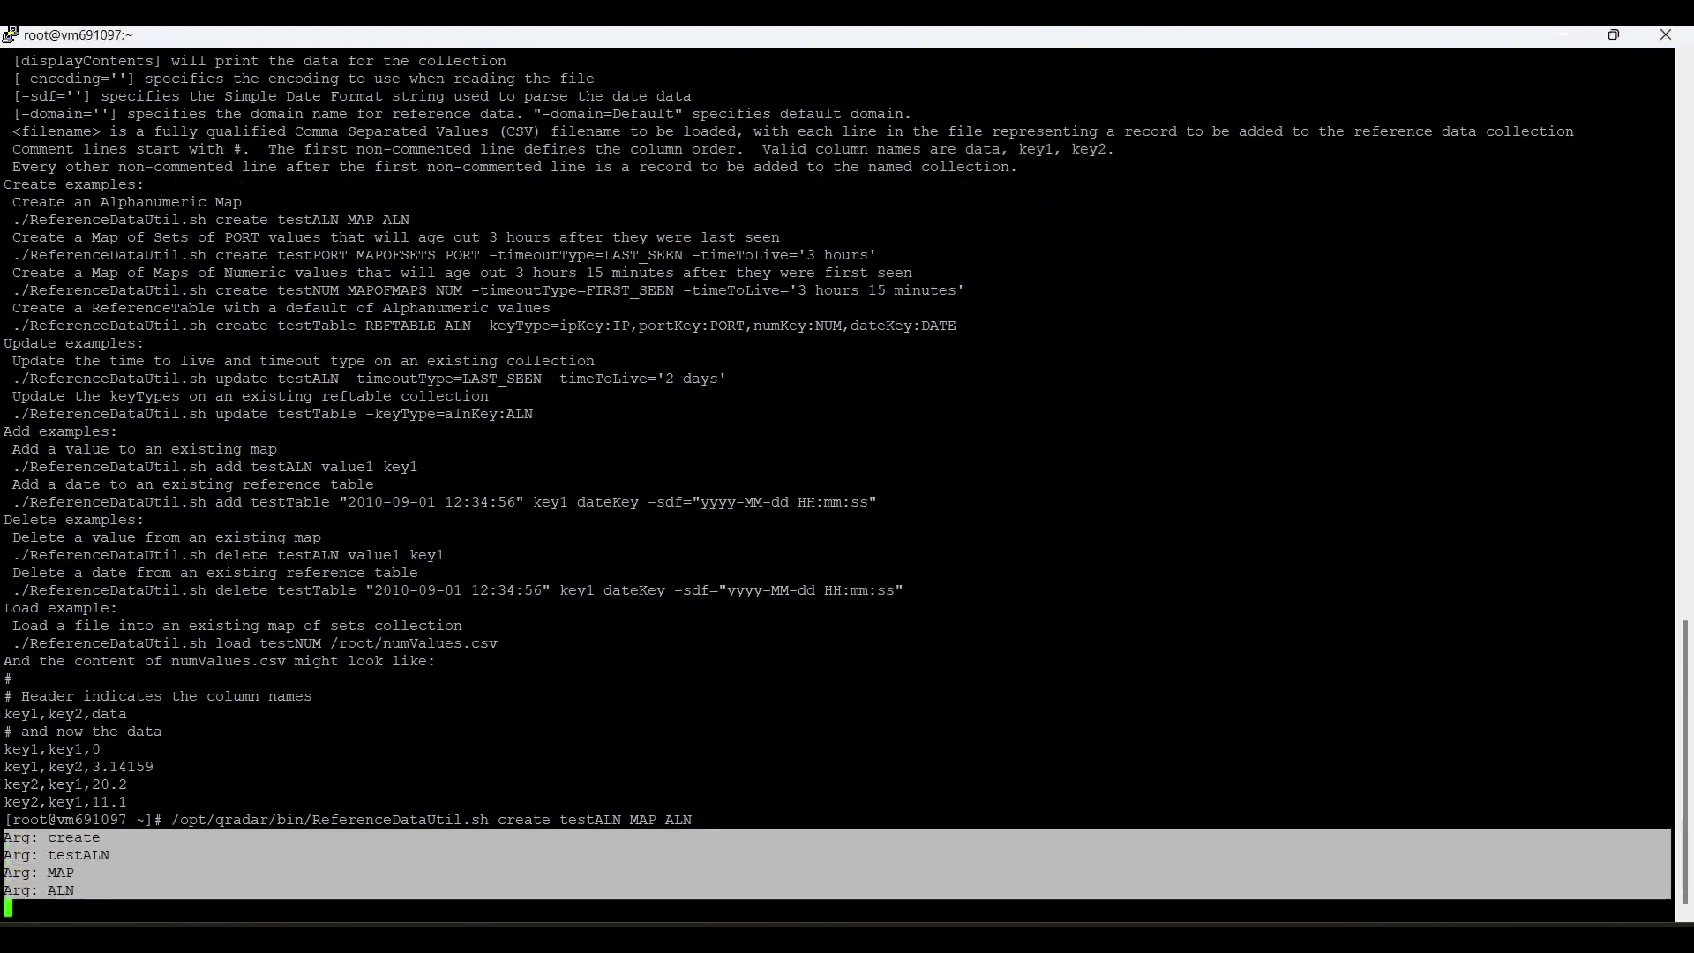
left_click(40, 846)
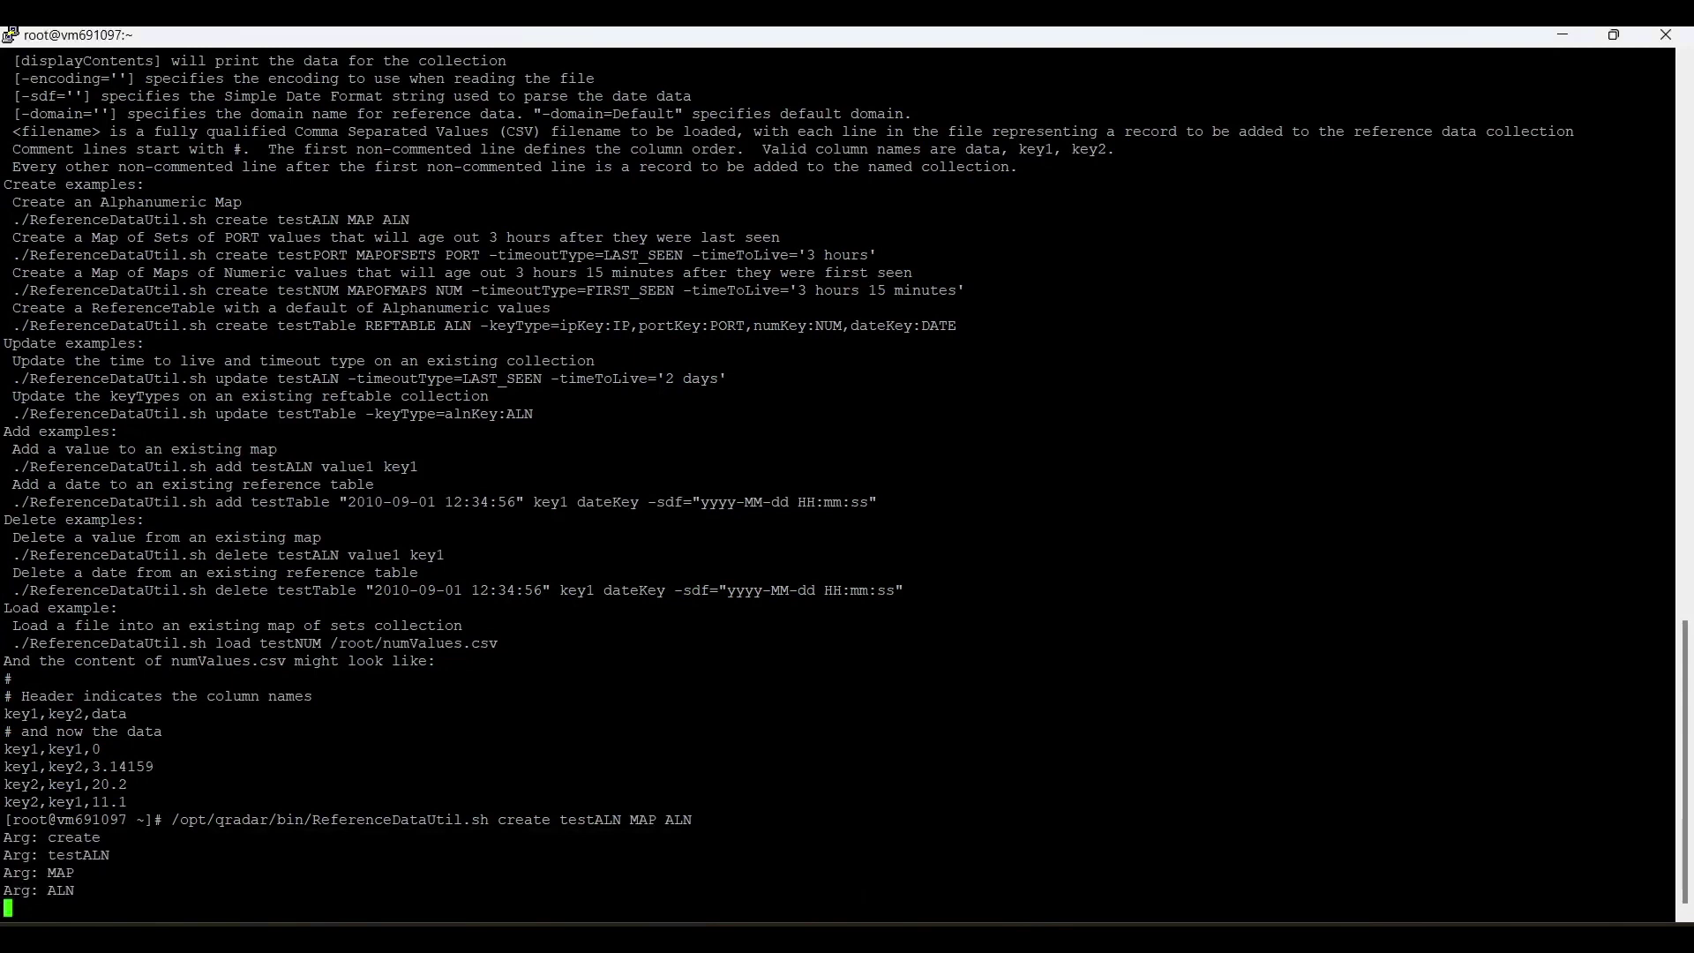
double_click(75, 837)
double_click(71, 872)
double_click(59, 890)
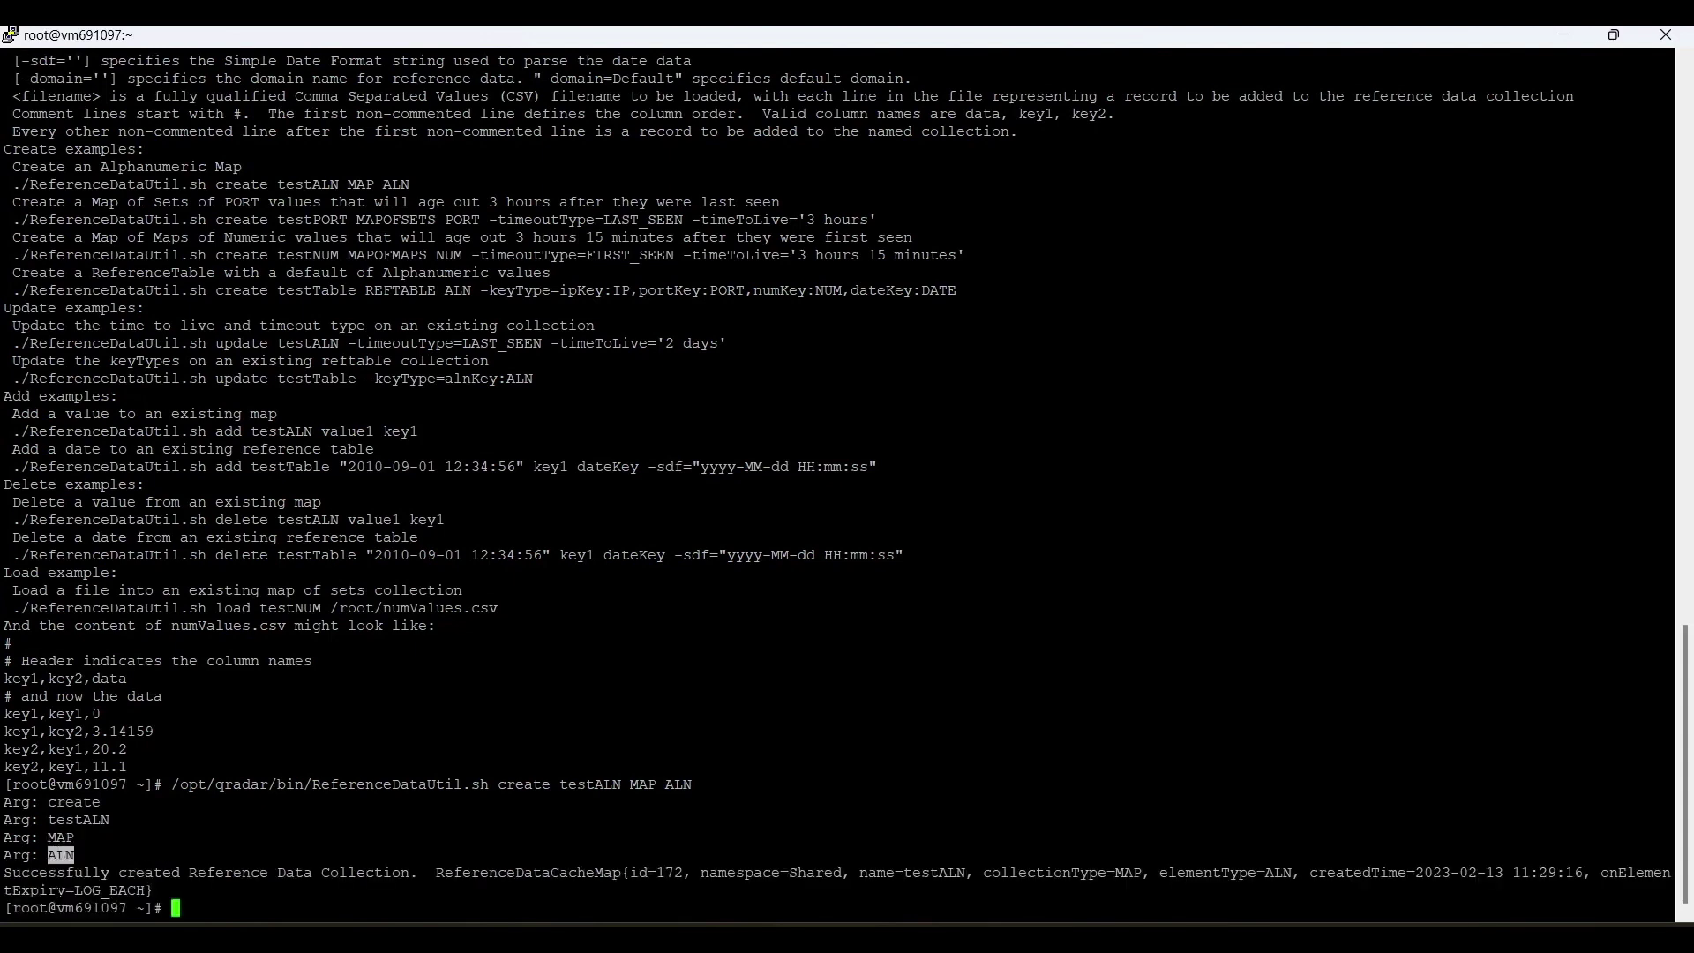
left_click(294, 872)
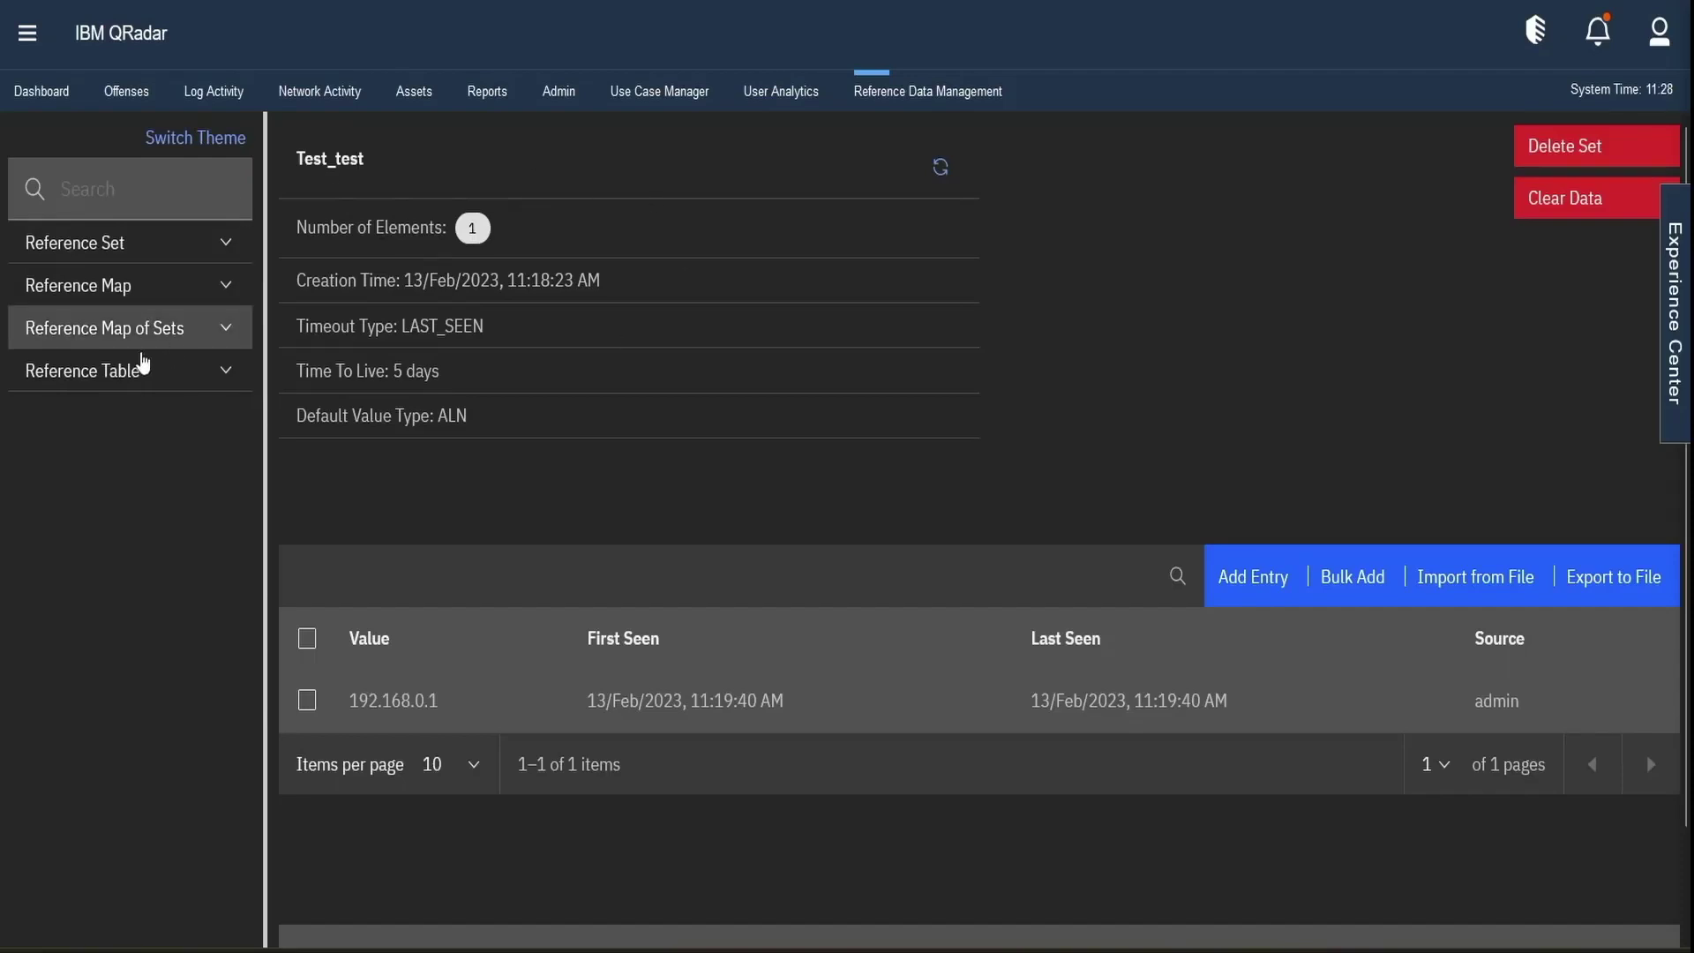
Switch to QRadar, reload Reference Data Management and open the testALN reference map.
left_click(119, 293)
left_click(119, 291)
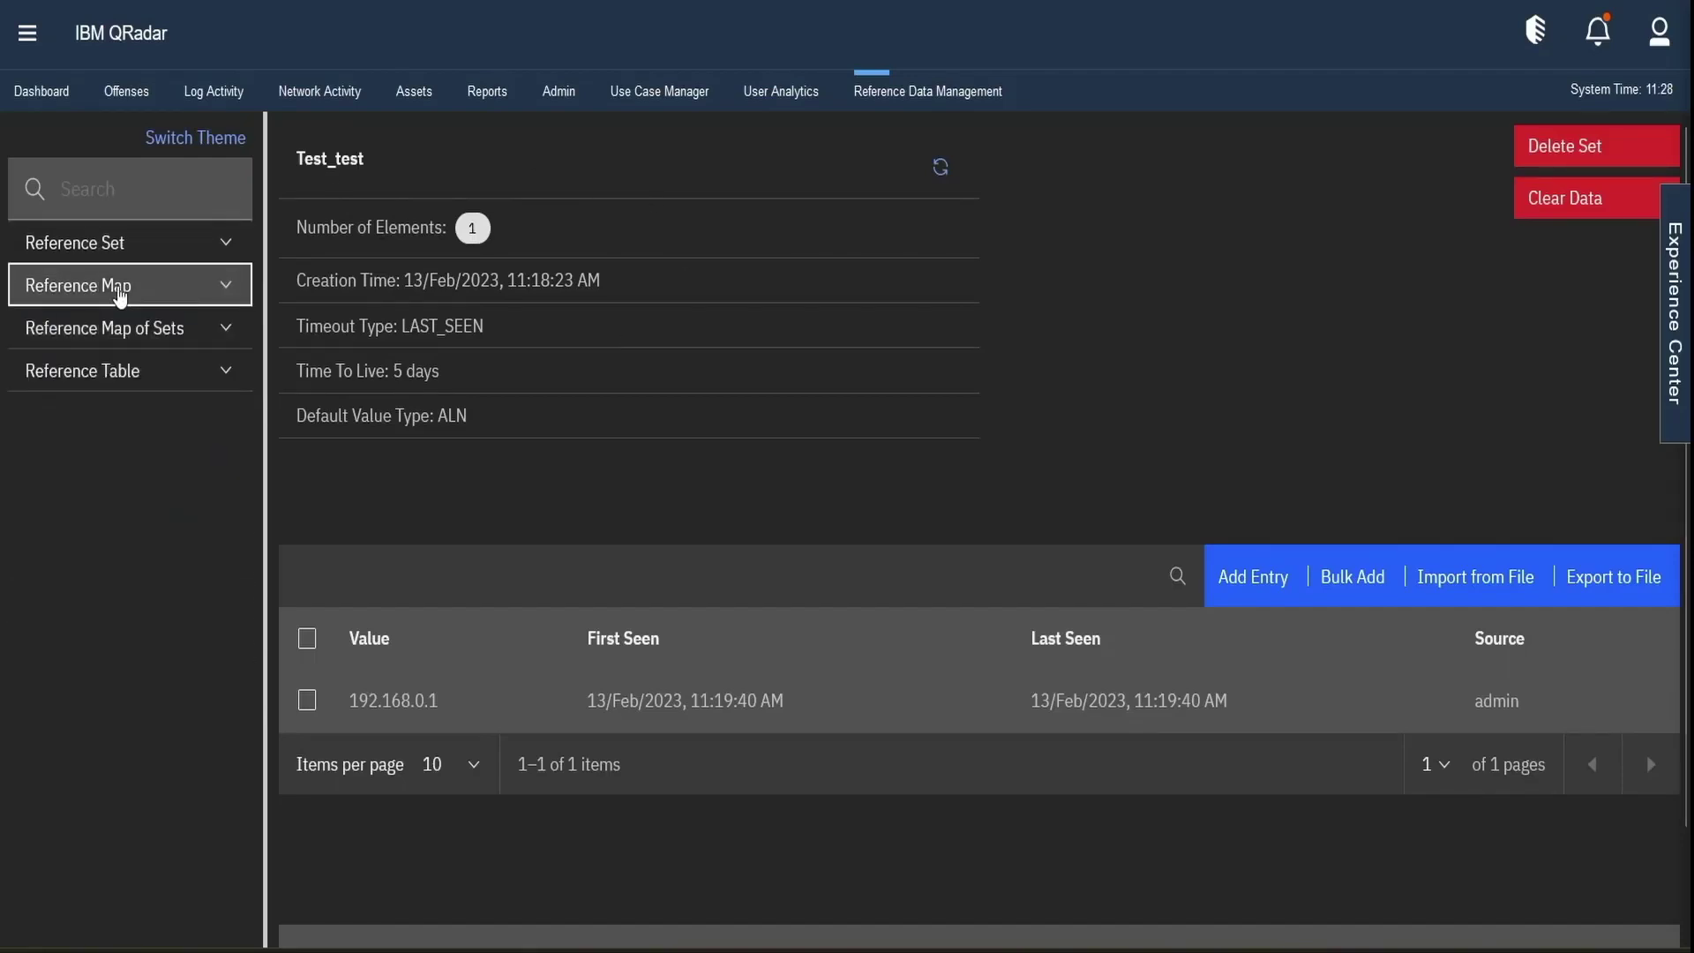
left_click(928, 97)
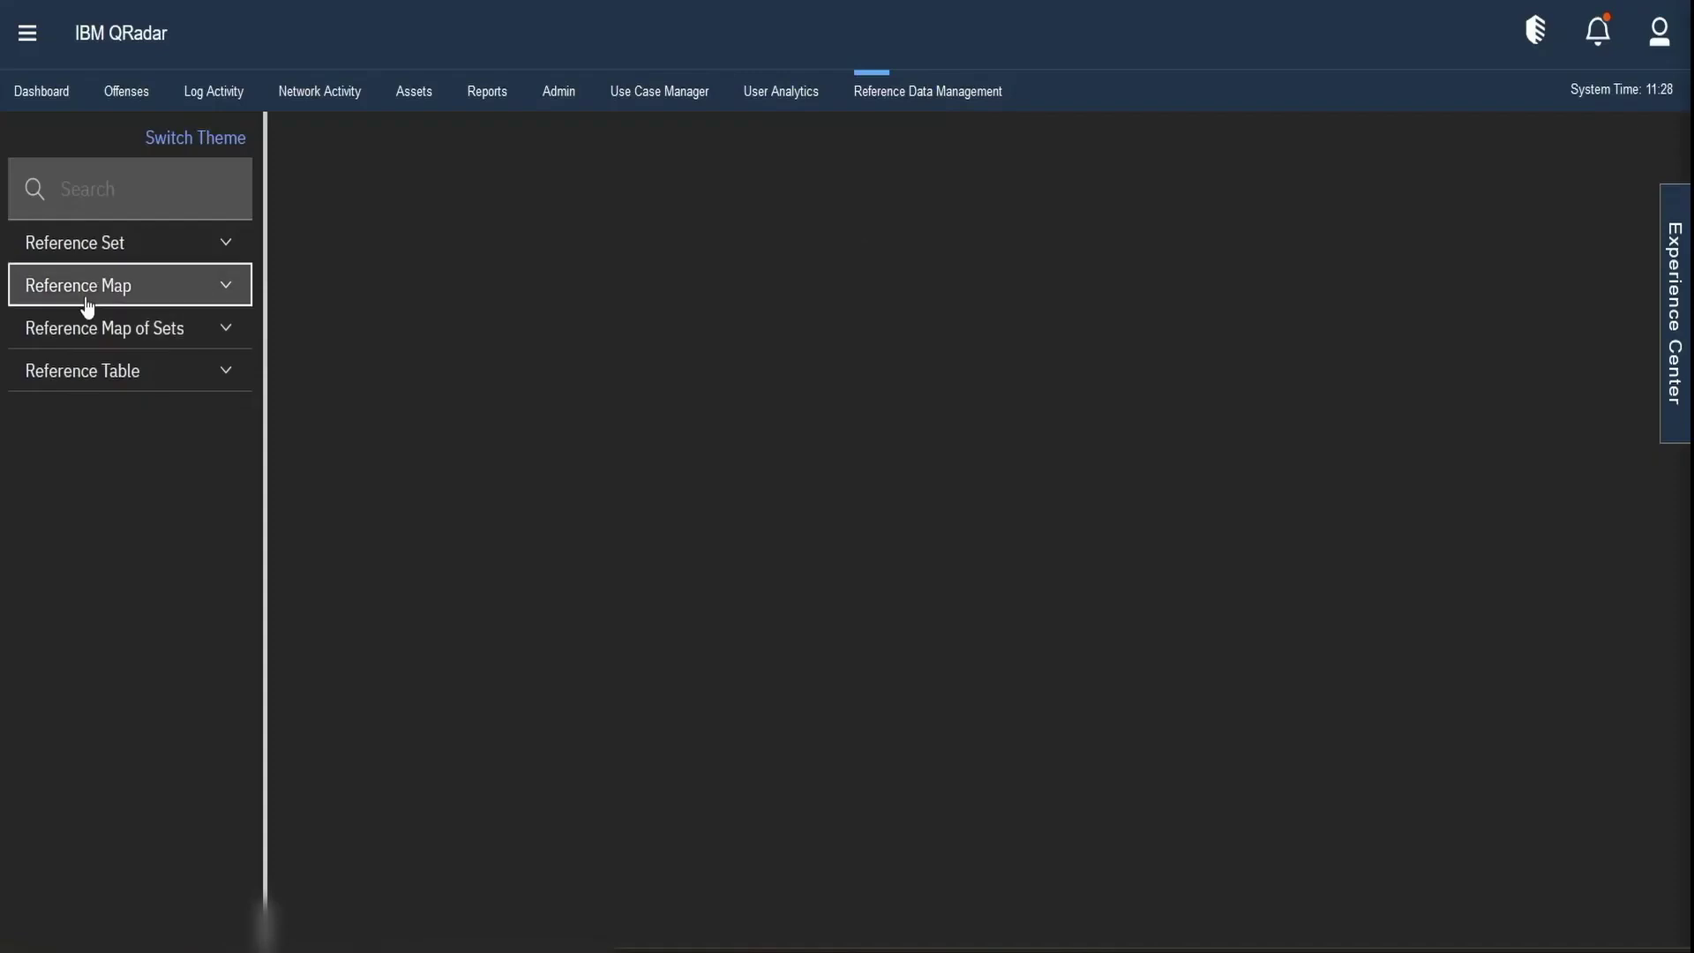
left_click(87, 303)
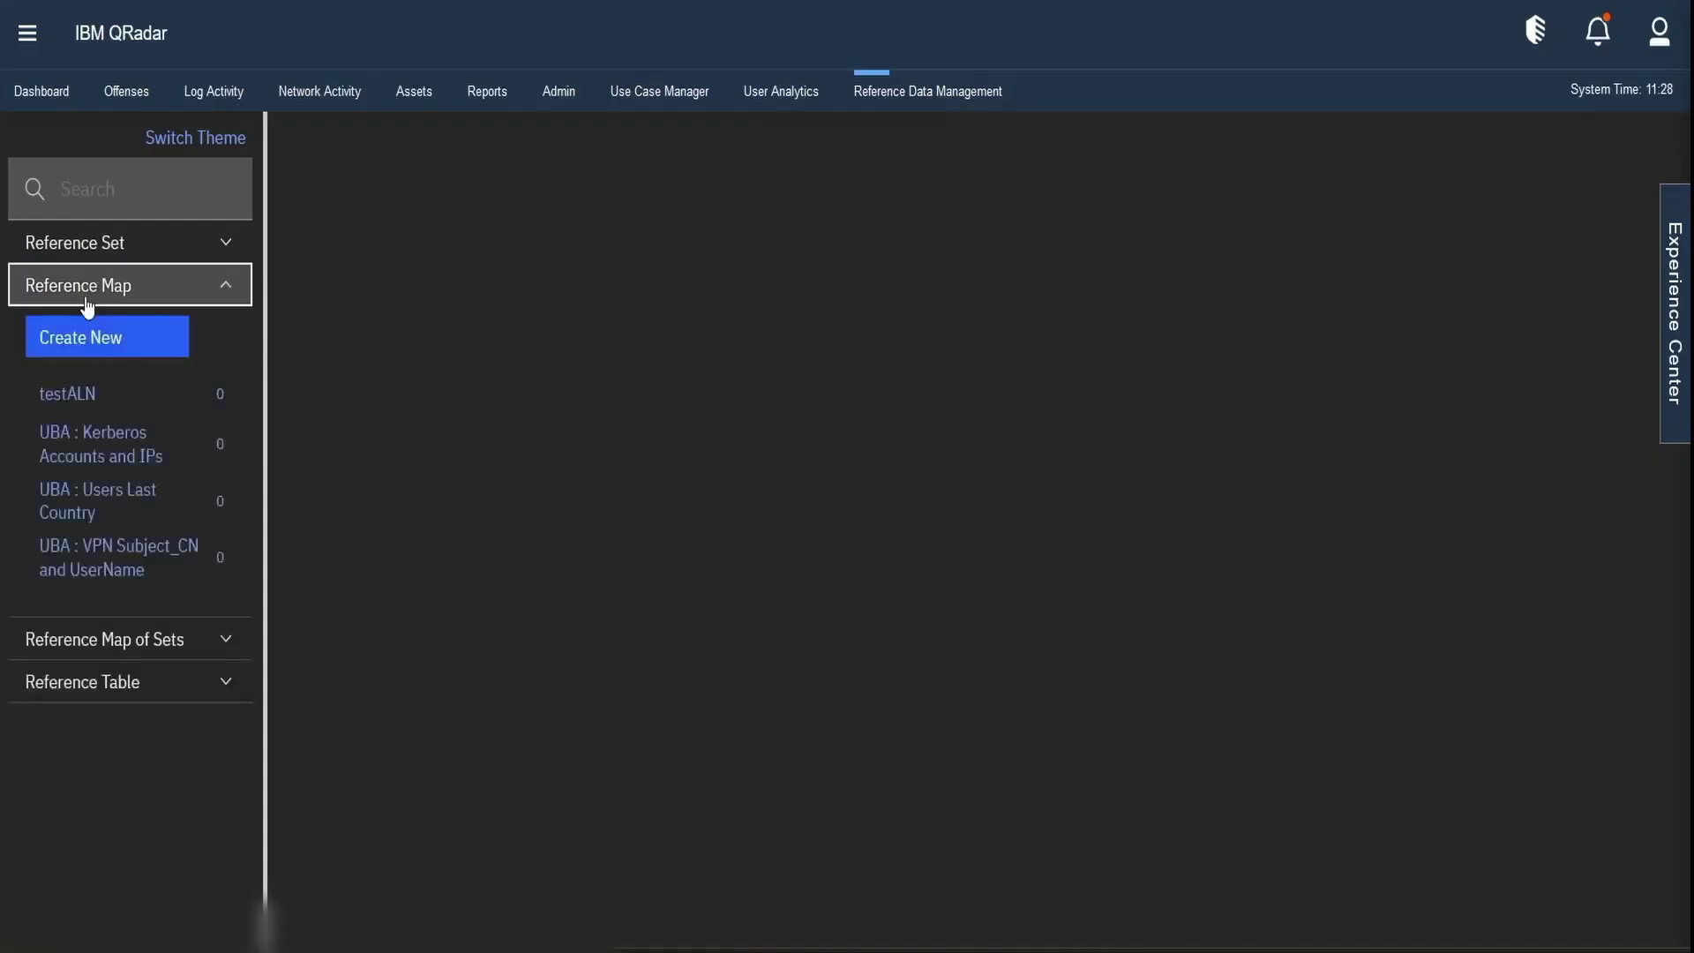
left_click(89, 396)
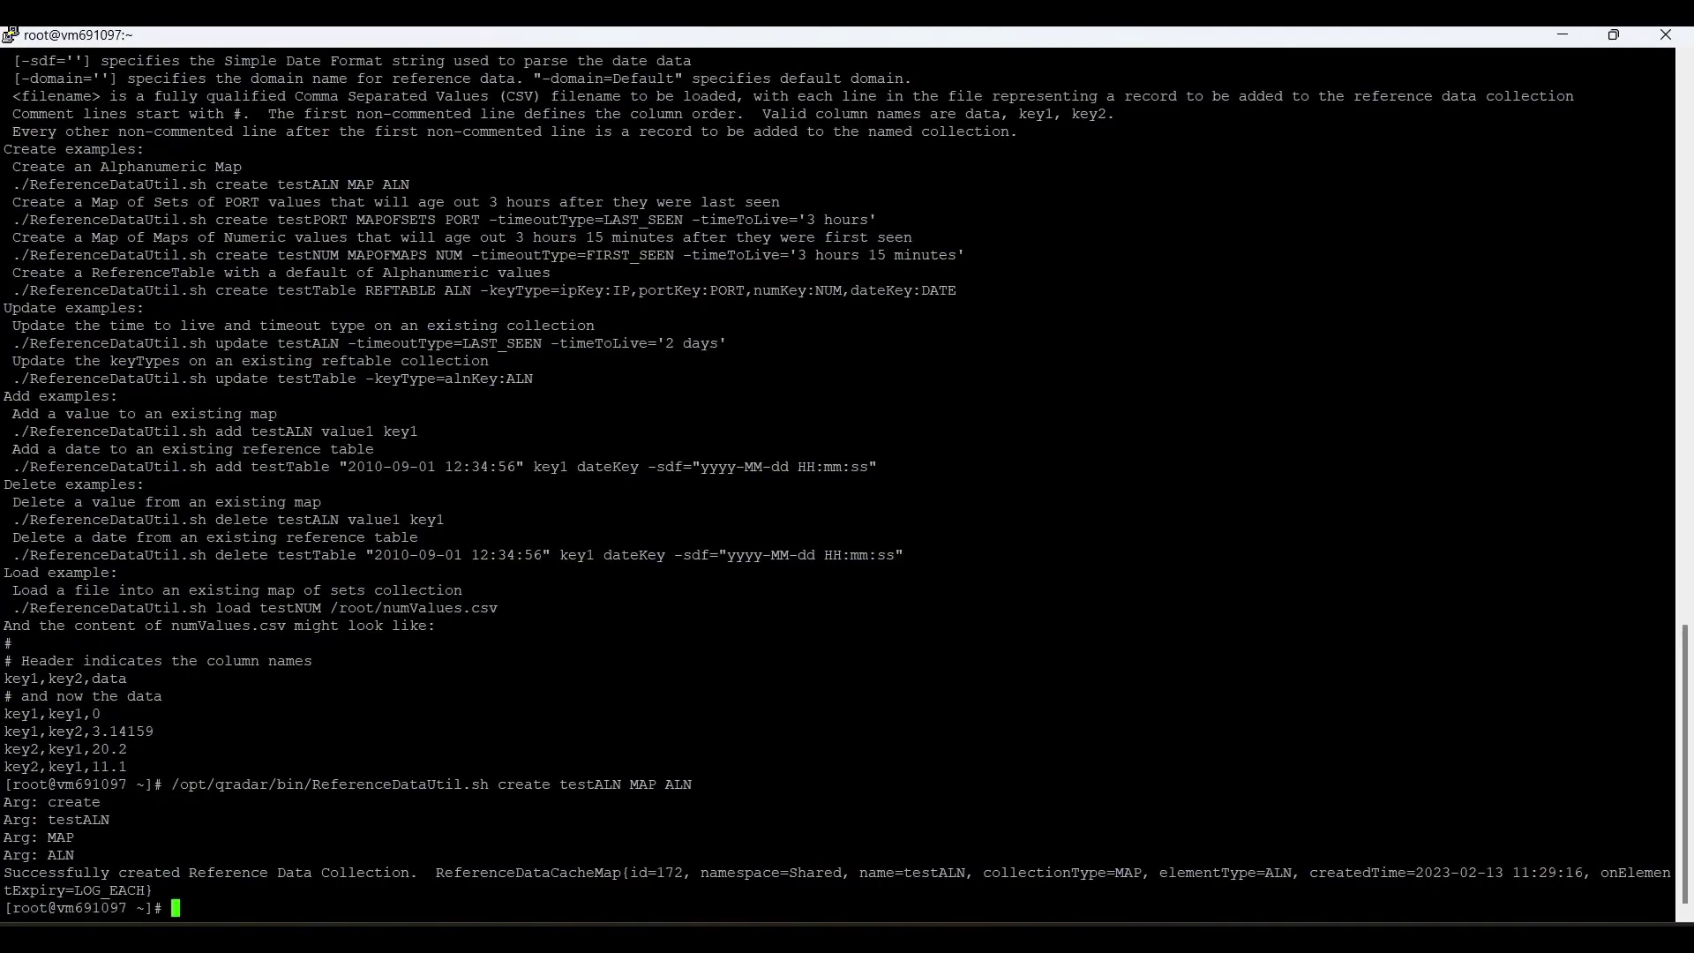
In the terminal, run /opt/qradar/bin/ReferenceDataUtil.sh add testALN value1 key1 to add an entry to the map, and check its output.
left_click_drag(5, 431, 417, 431)
type("/opt/qradar/bin/Ref")
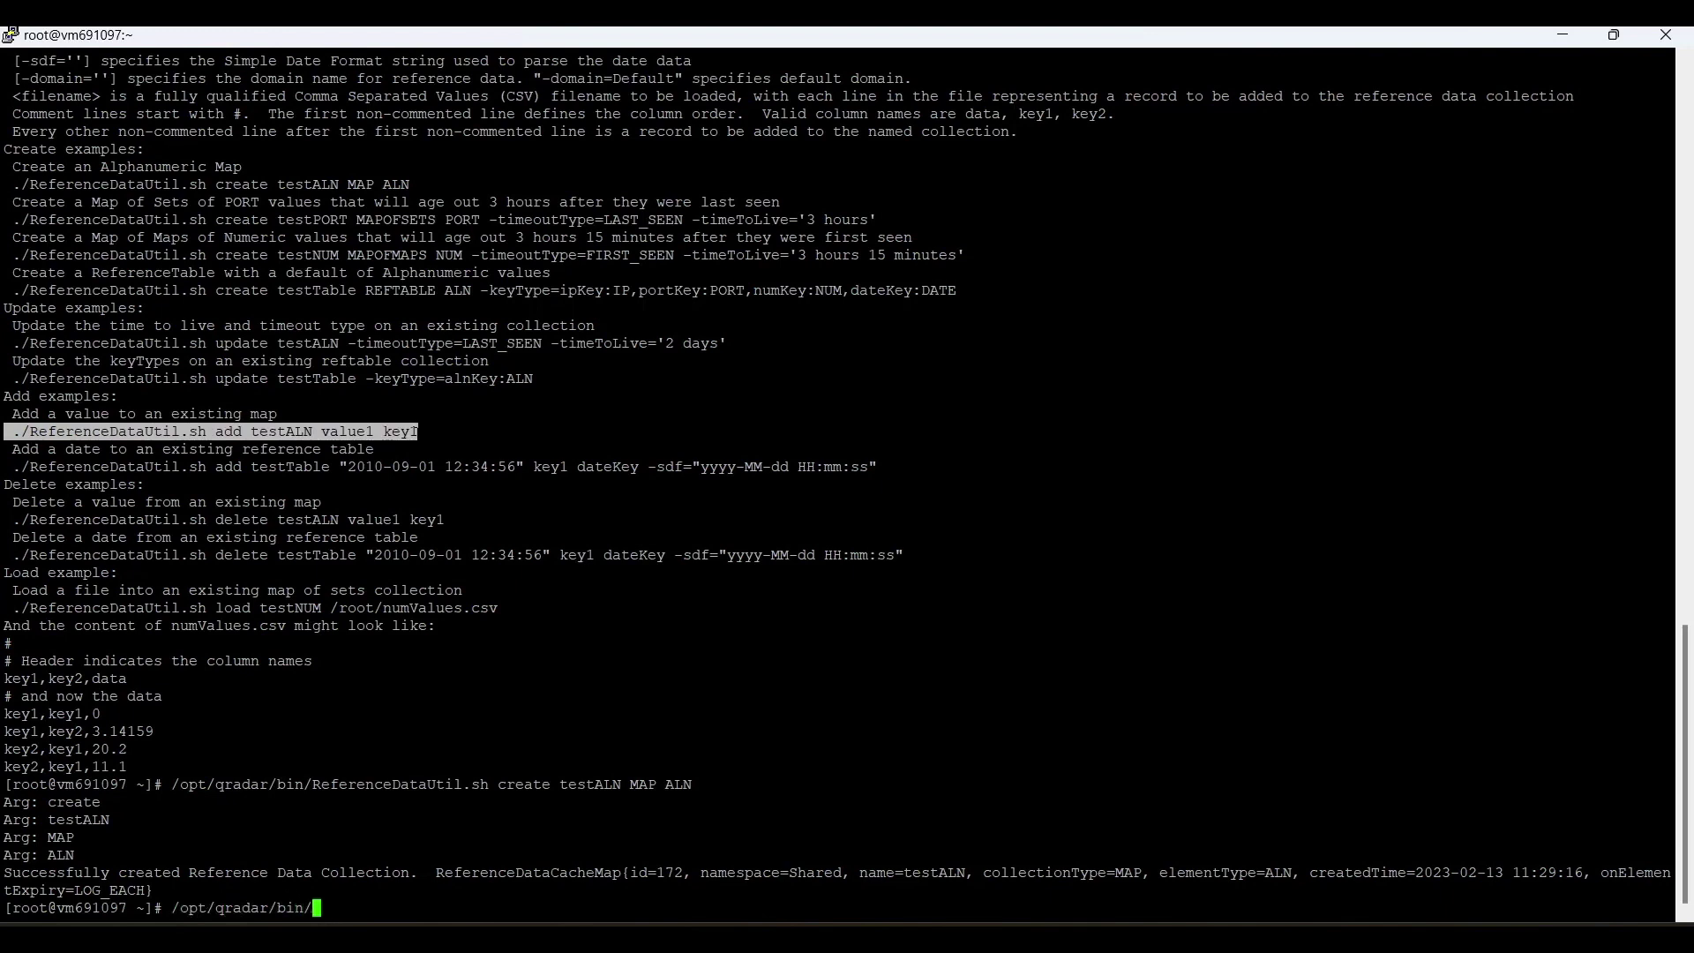
key("Tab")
left_click_drag(416, 432, 216, 432)
right_click(215, 431)
double_click(511, 908)
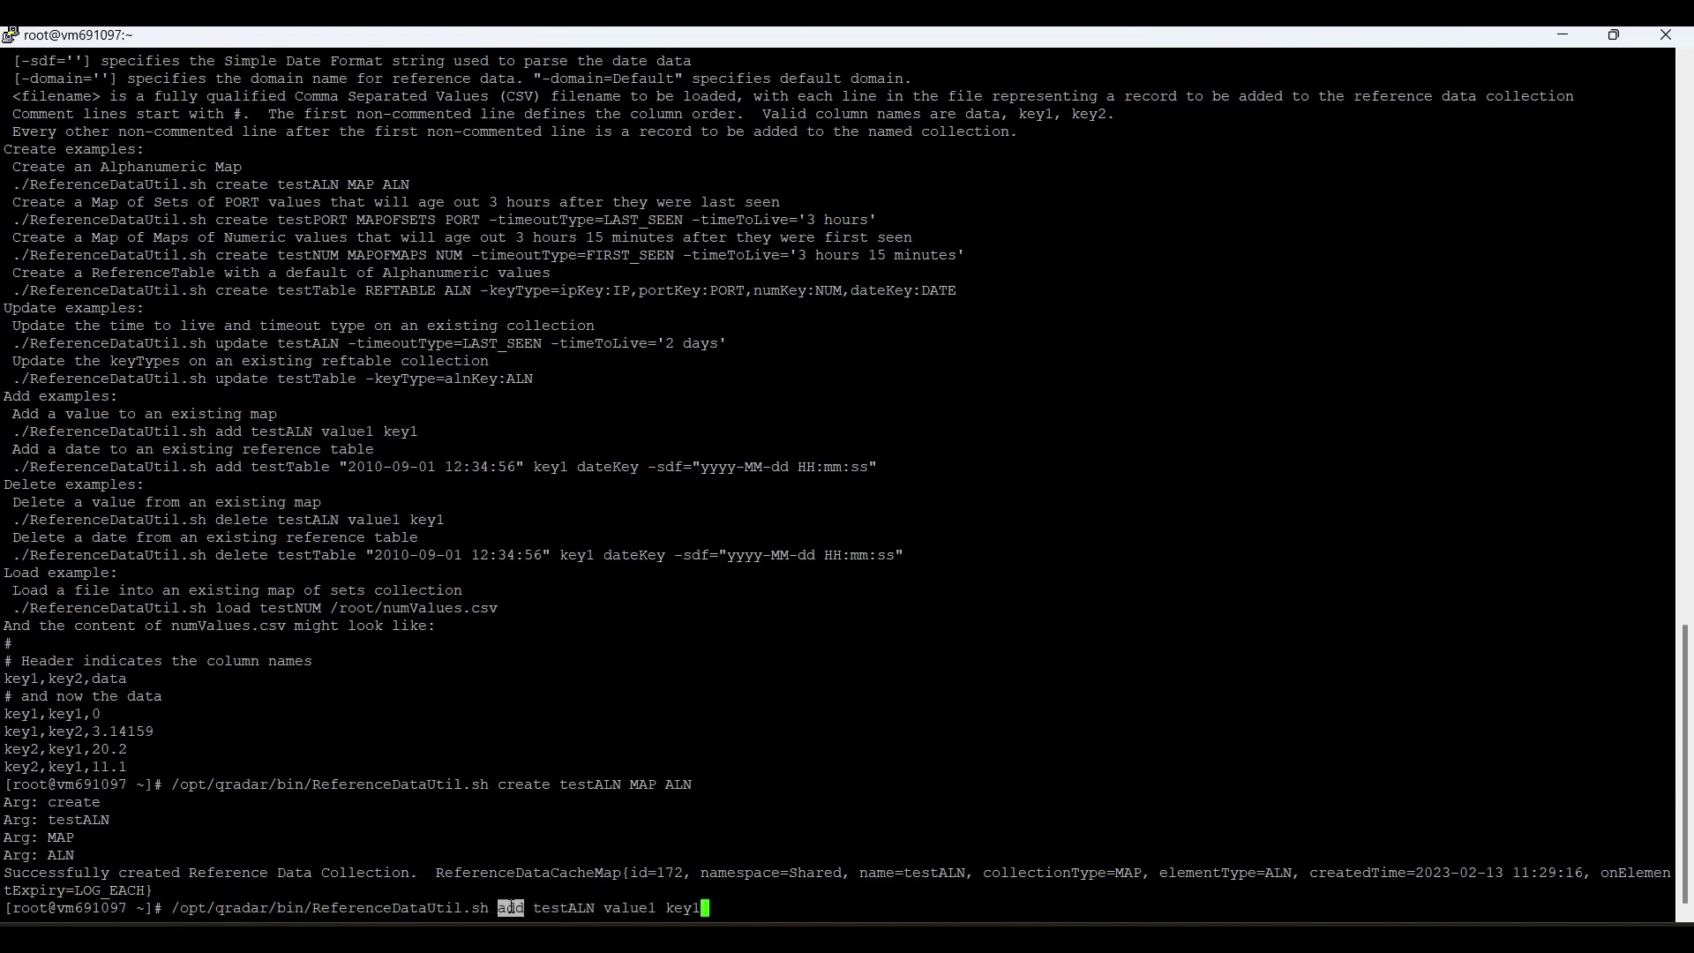
double_click(561, 907)
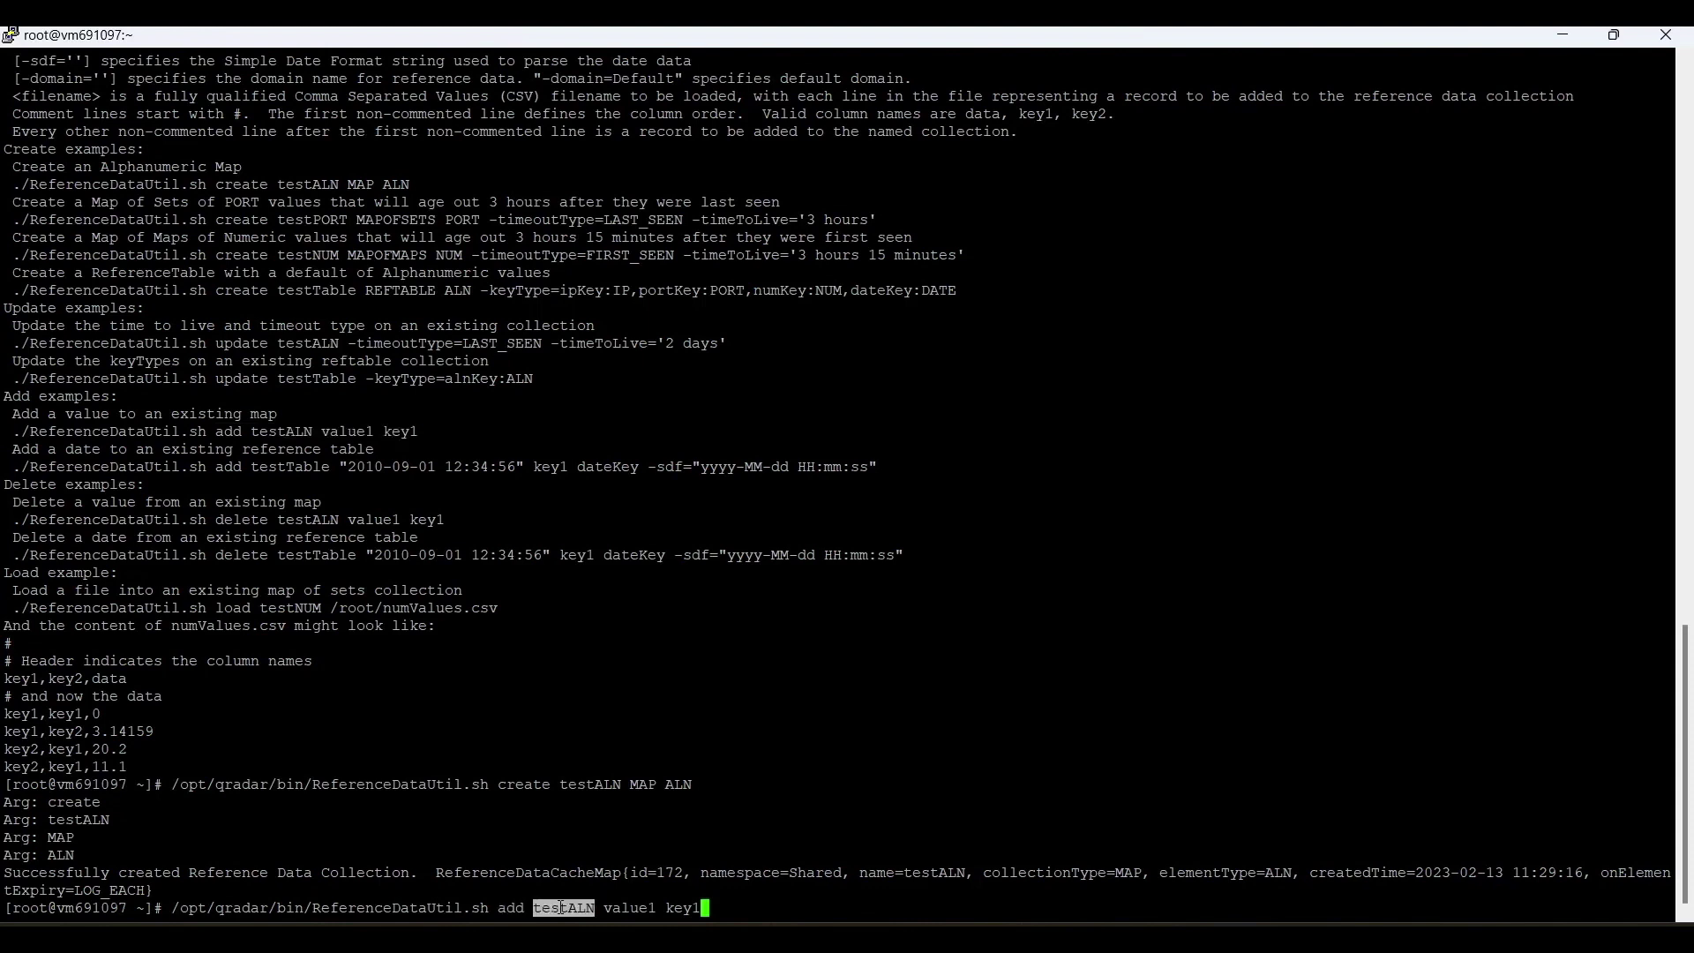
triple_click(630, 908)
left_click(630, 908)
key("Return")
left_click_drag(84, 890, 362, 890)
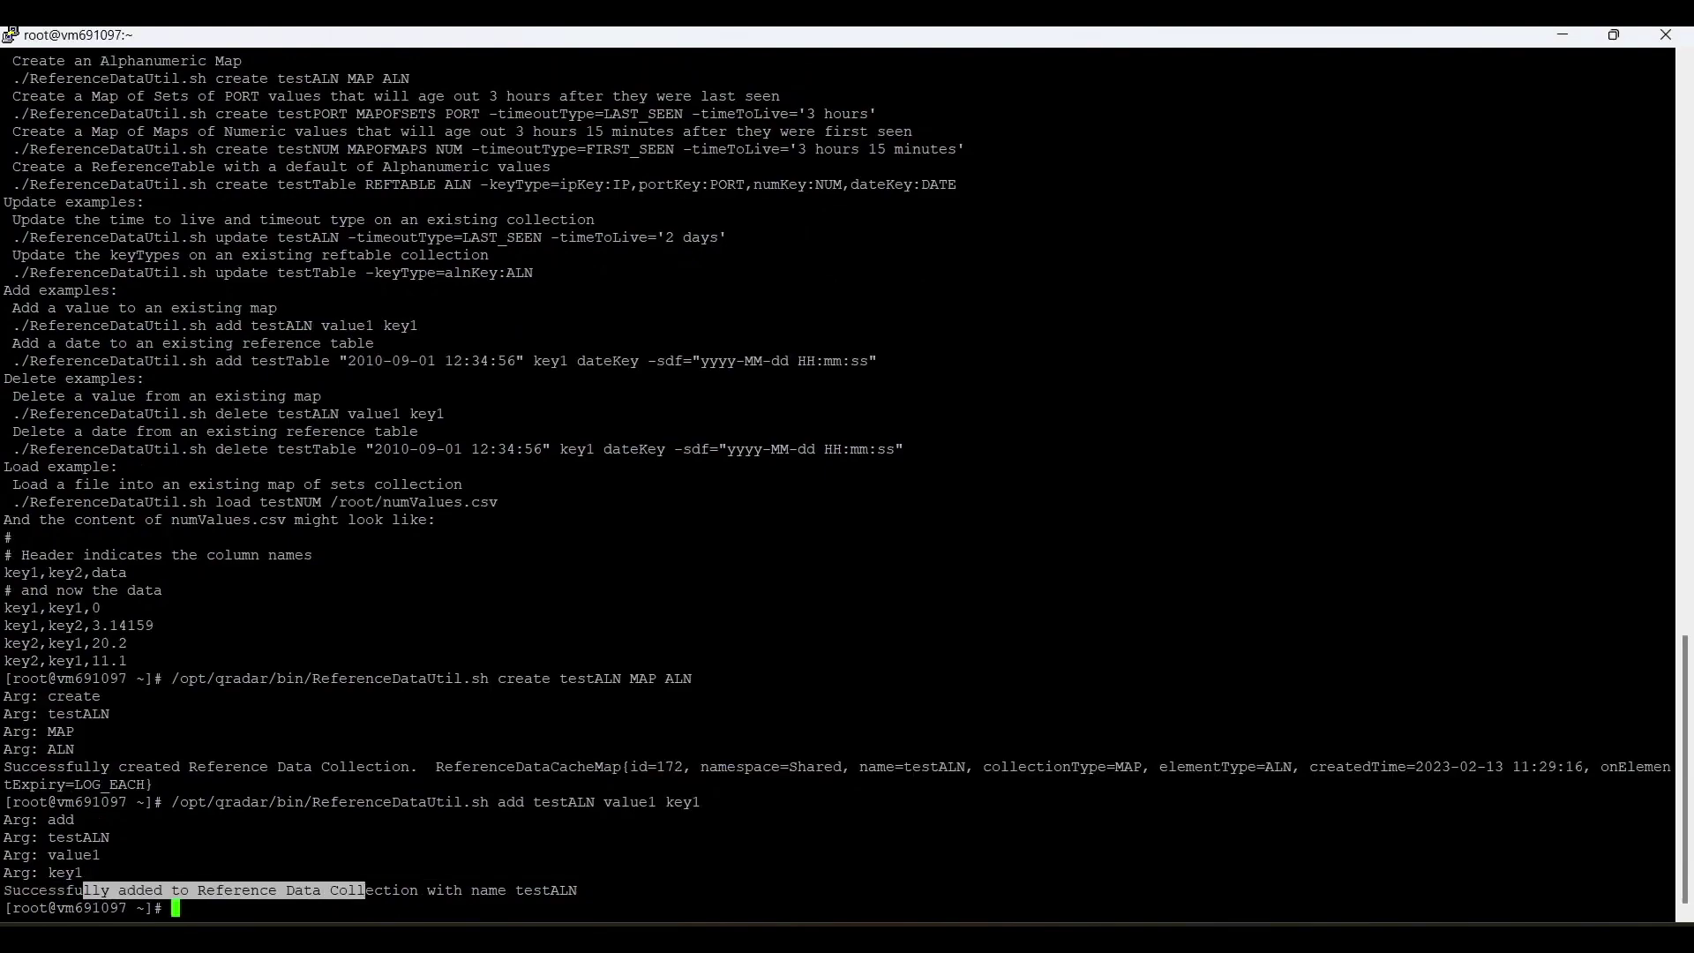
double_click(537, 890)
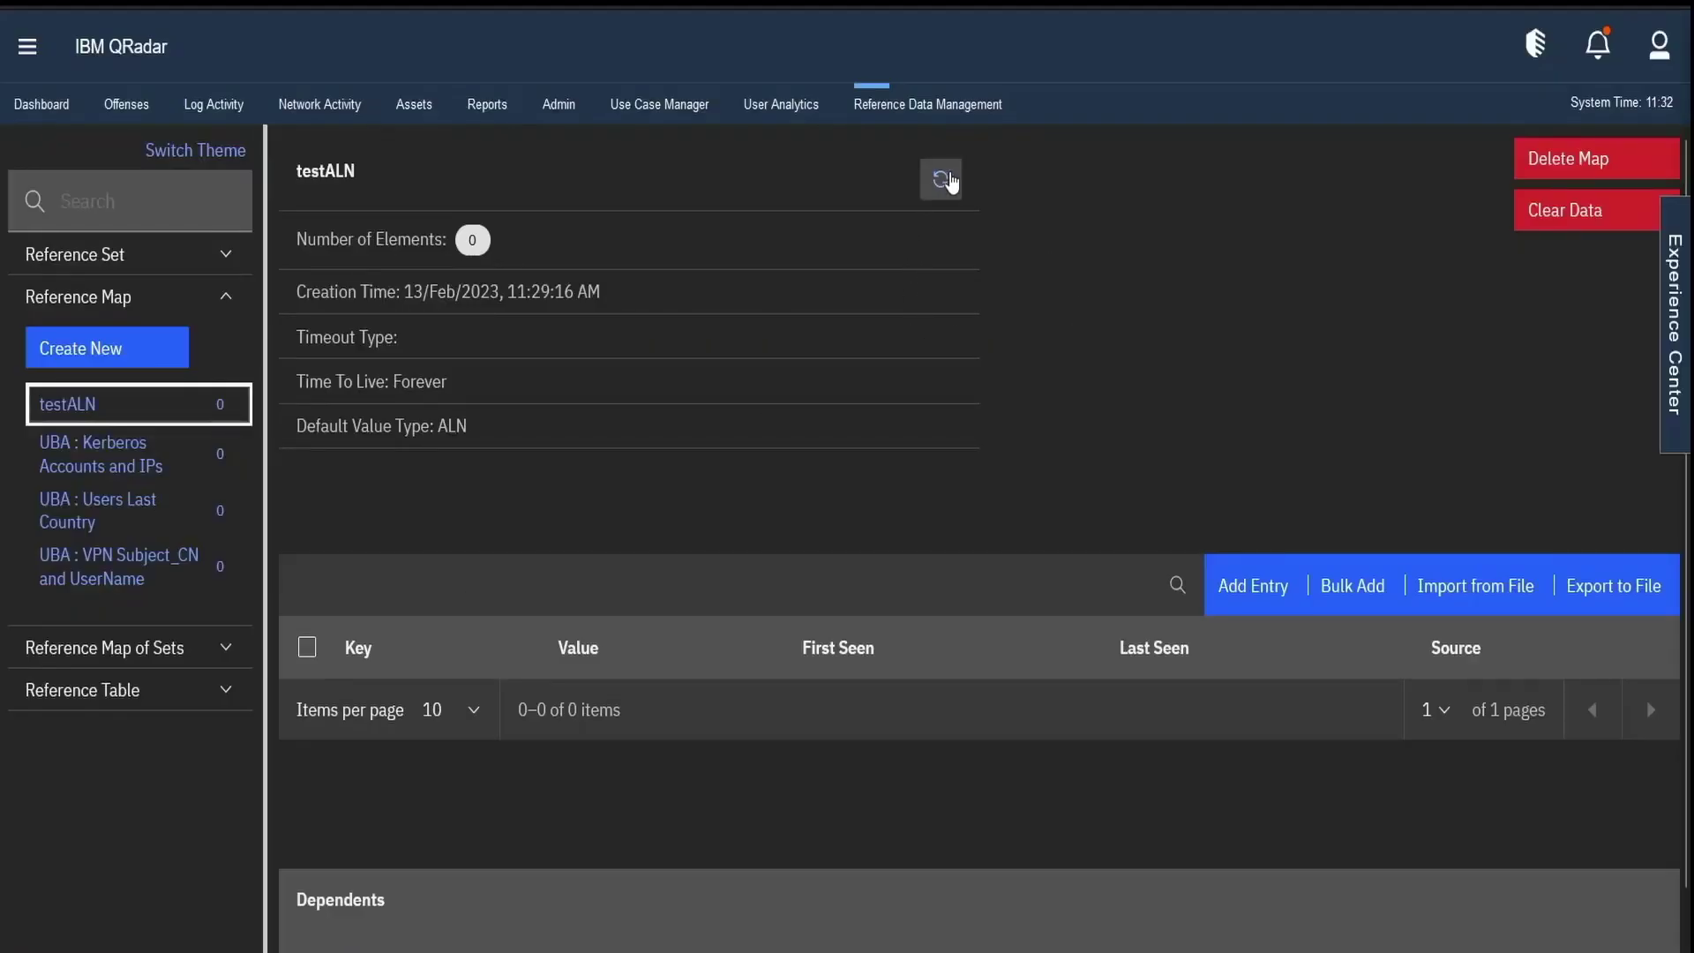
Refresh the testALN map in QRadar, check the new entry's key, value and source, and return to the terminal.
left_click(946, 181)
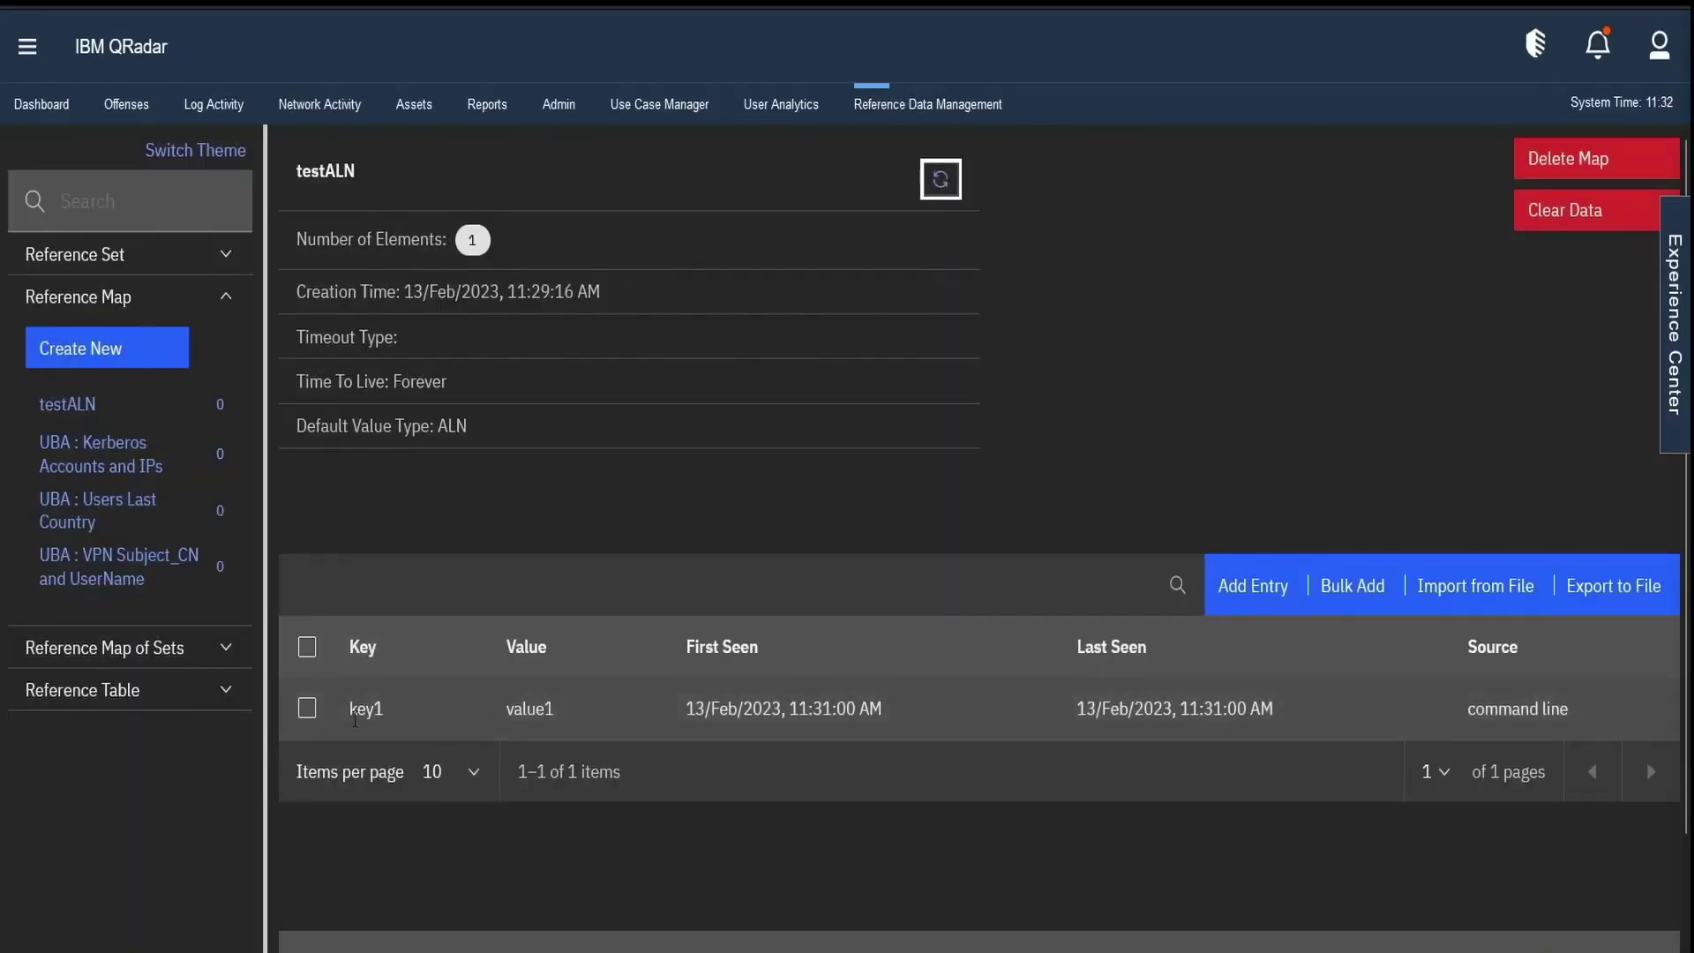
left_click_drag(352, 710, 399, 714)
left_click_drag(514, 708, 589, 704)
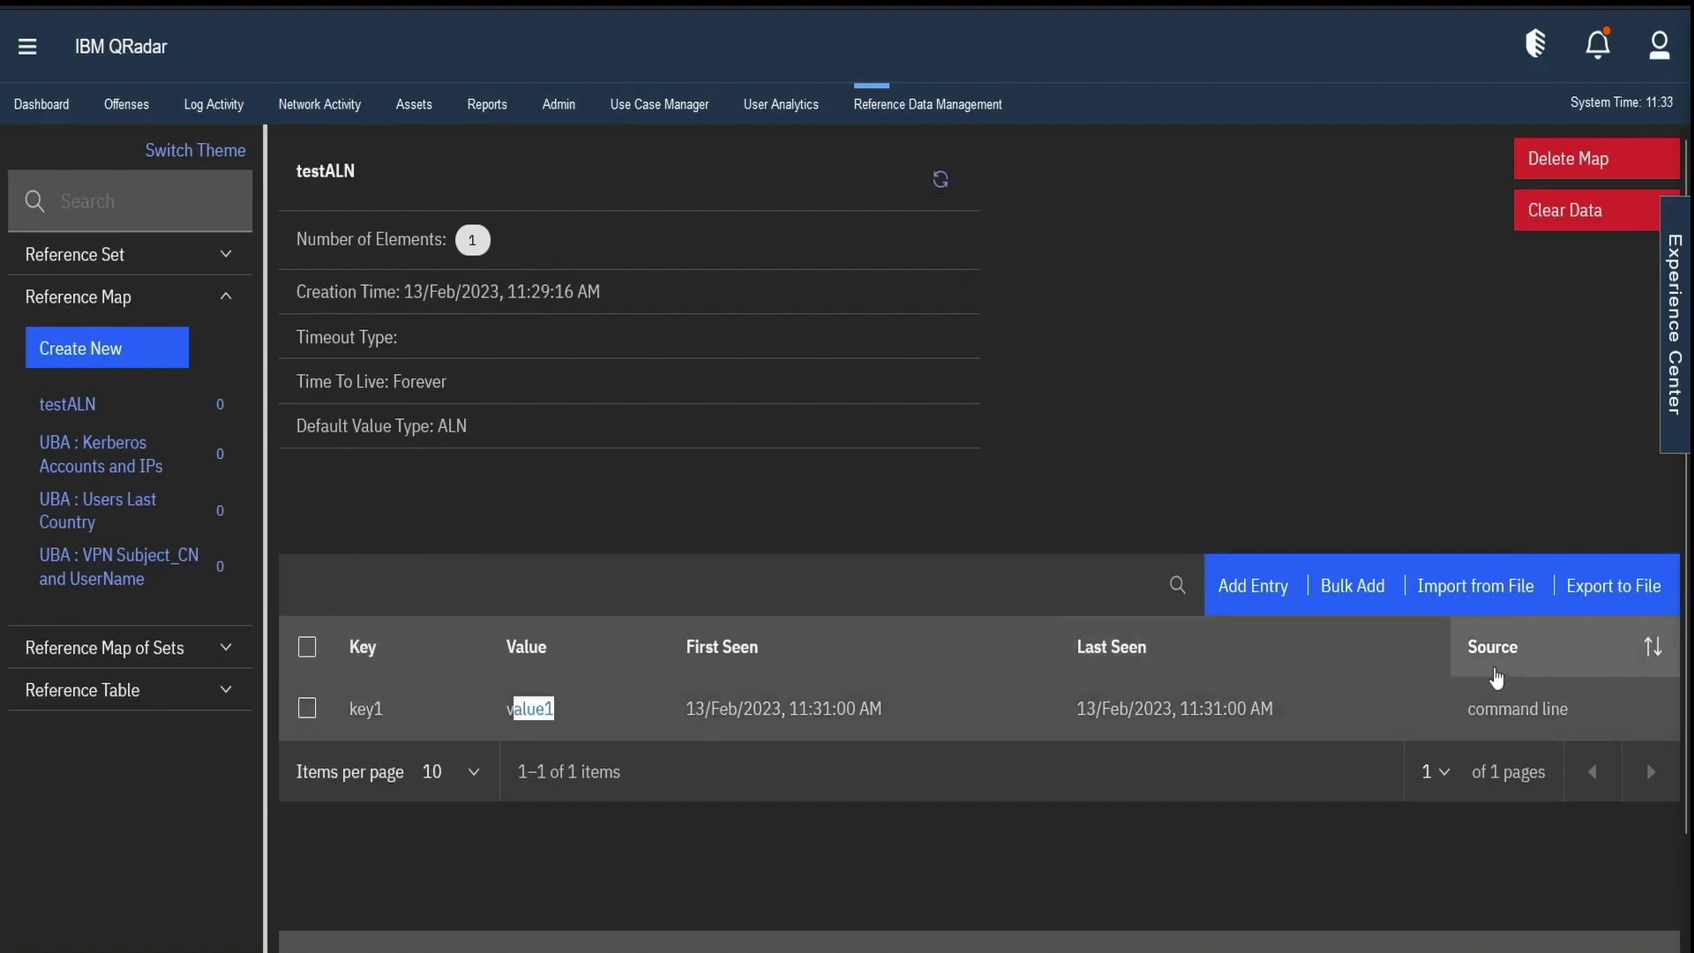
left_click(1528, 703)
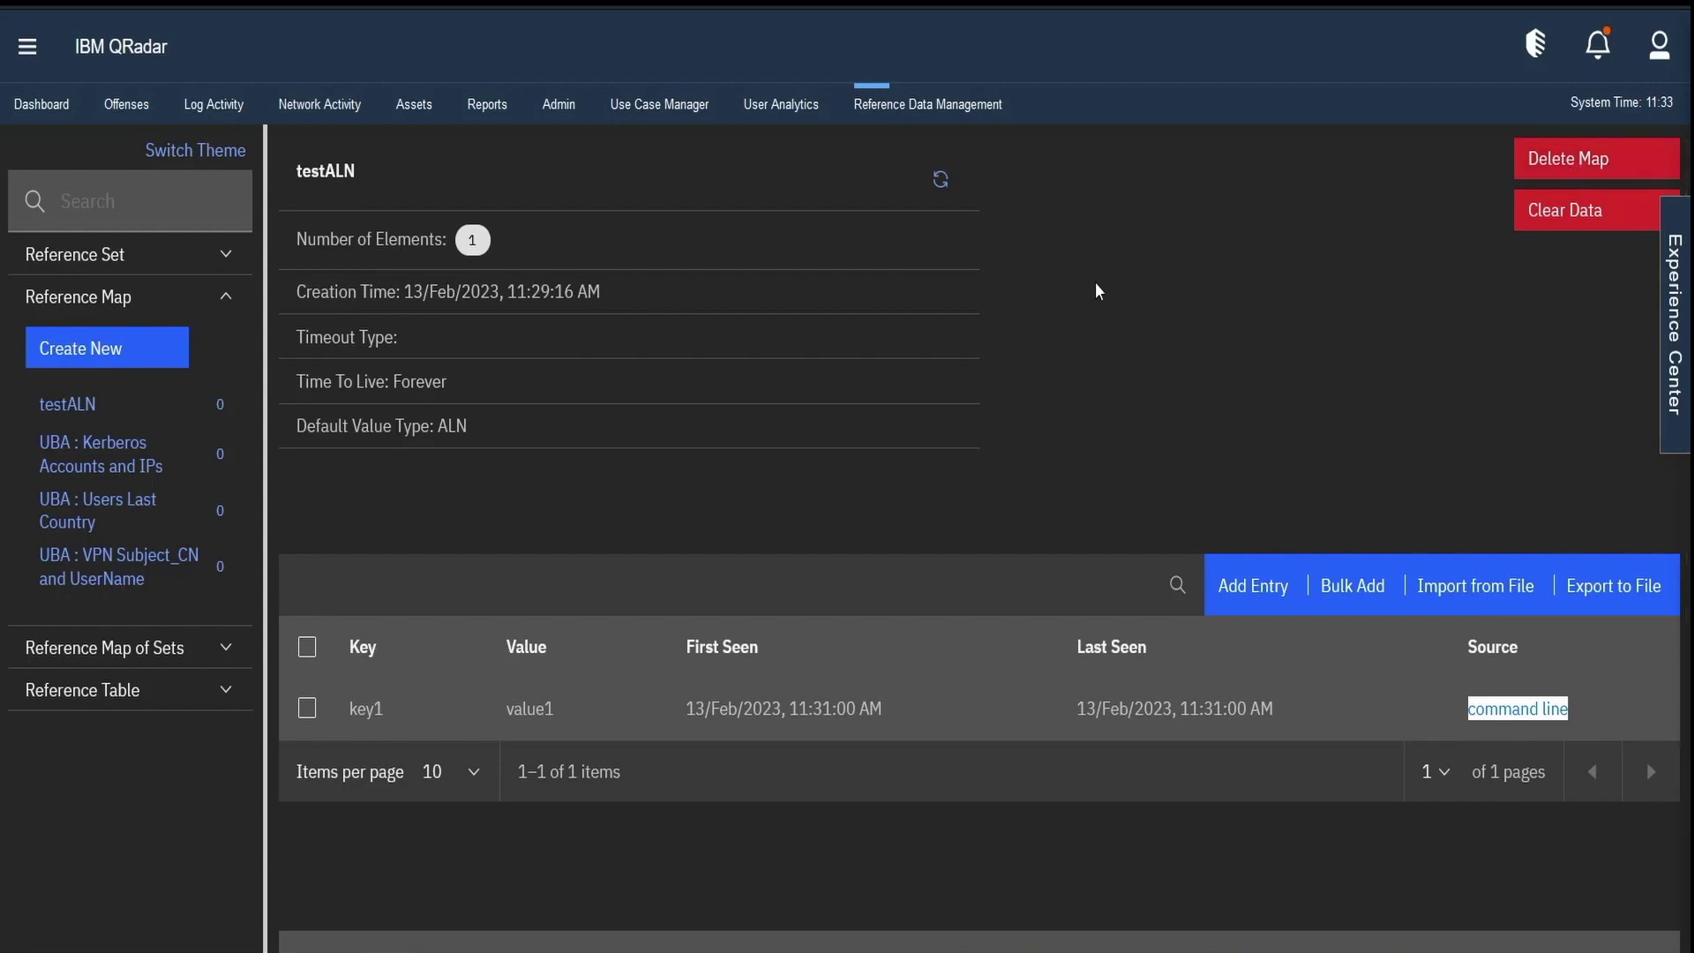
left_click(942, 927)
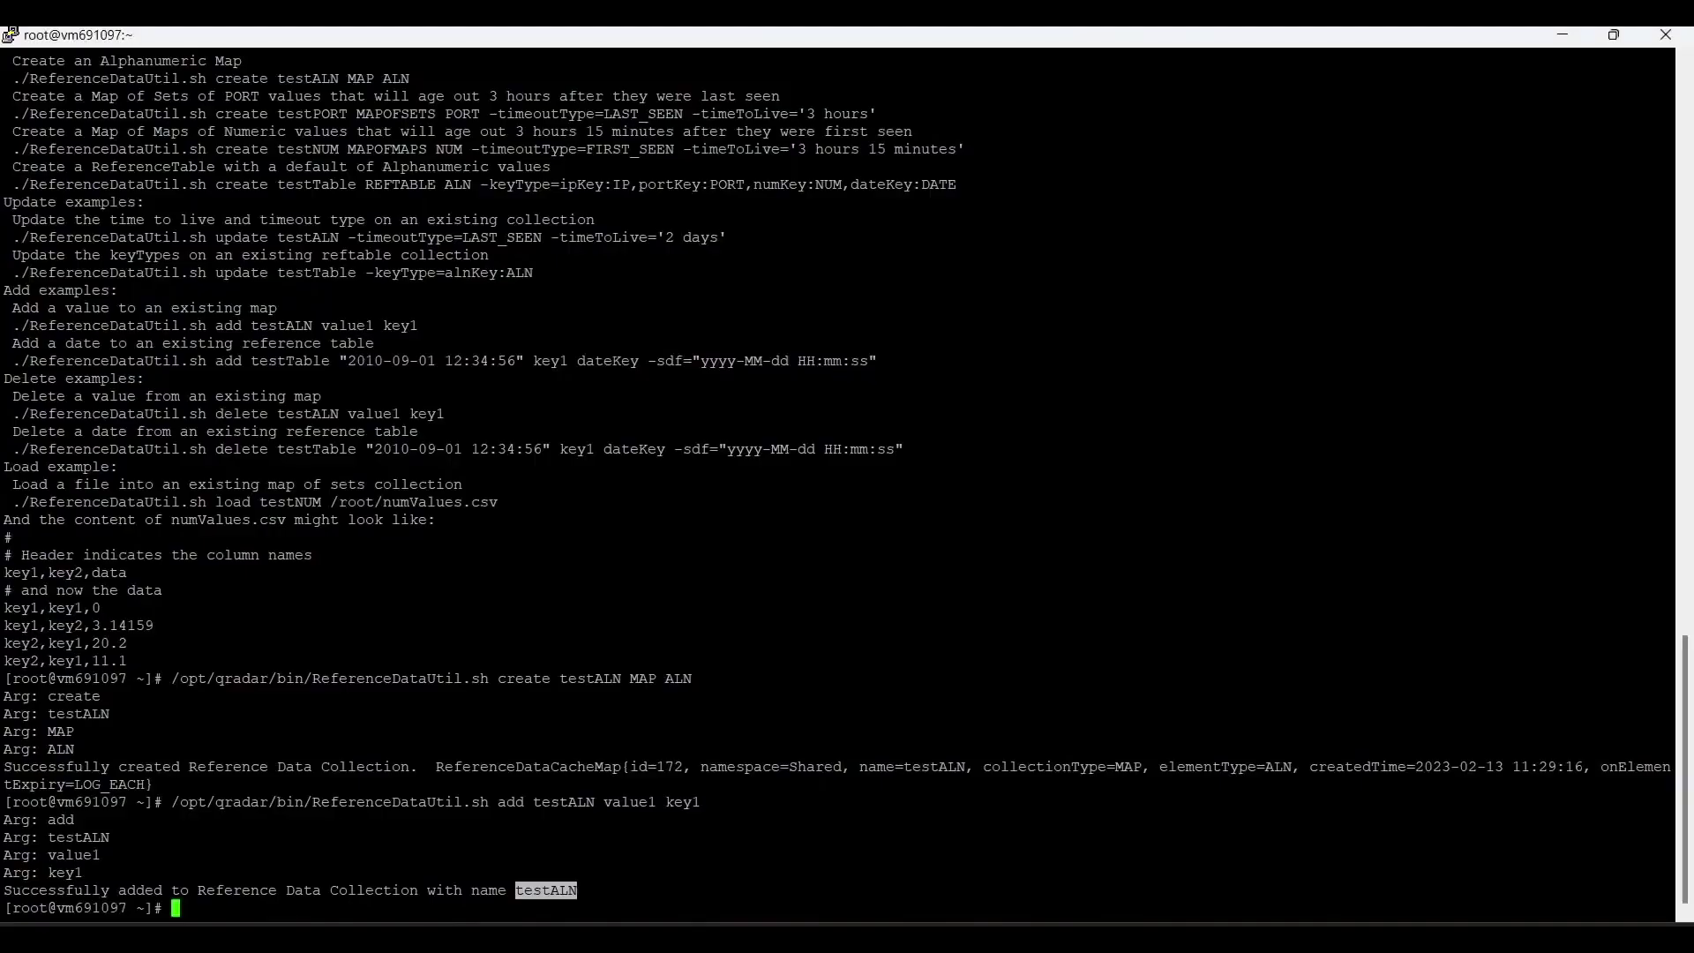